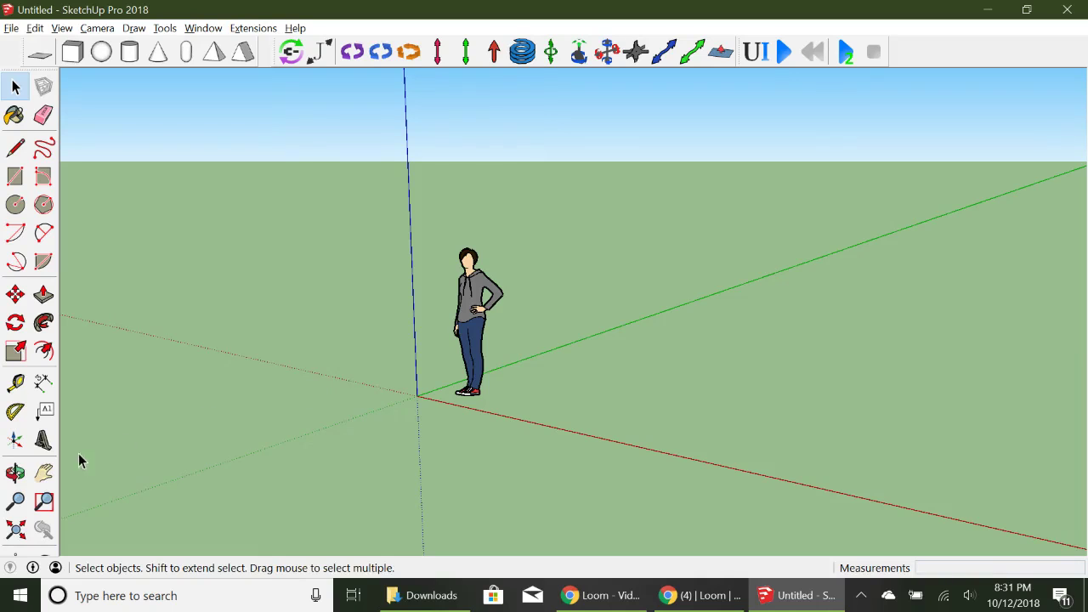
Review the list of available toolbars, checking the MSPhysics, MSPhysics Joints and MSPhysics Replay entries.
click(43, 472)
drag(473, 381, 286, 381)
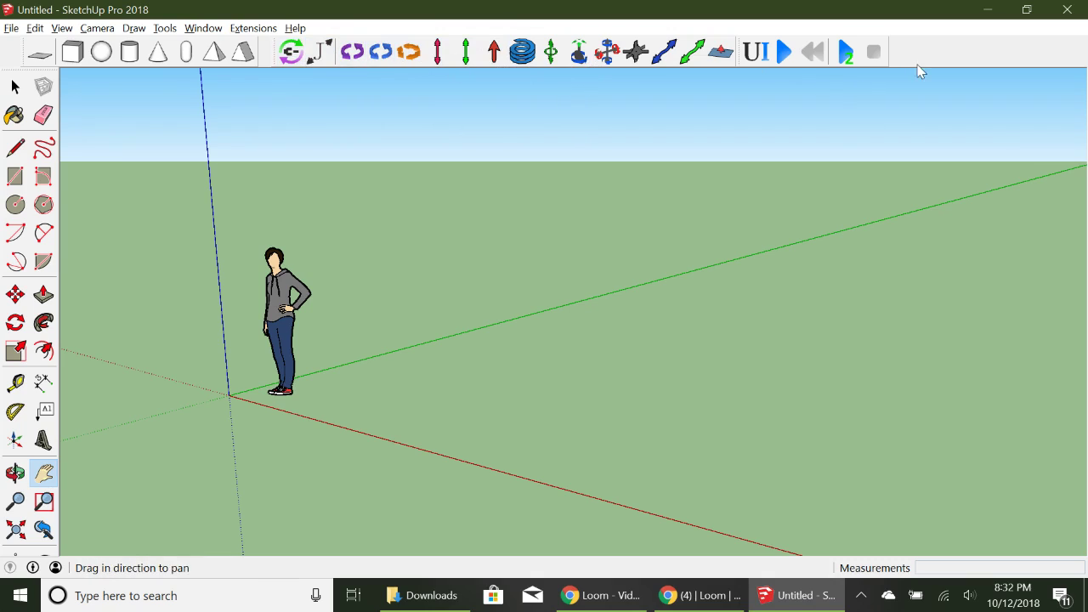
click(62, 28)
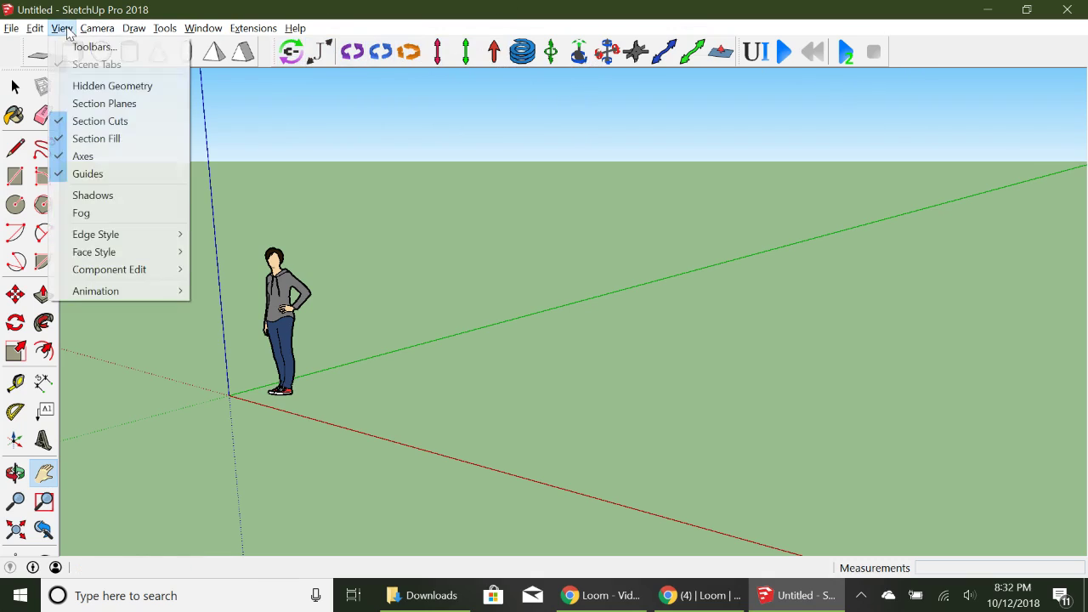
click(77, 49)
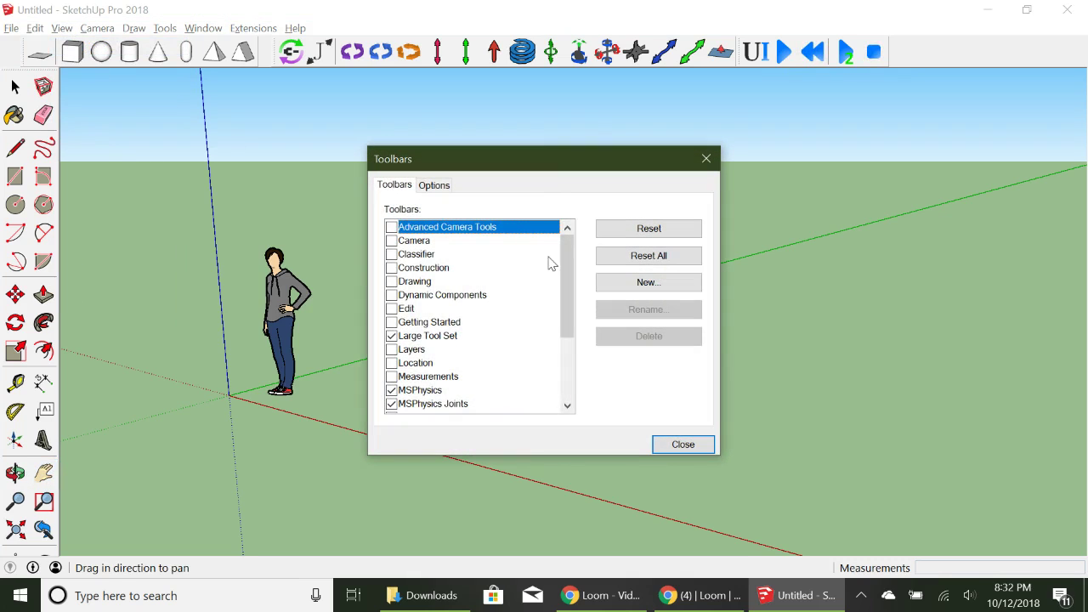
drag(566, 280, 565, 306)
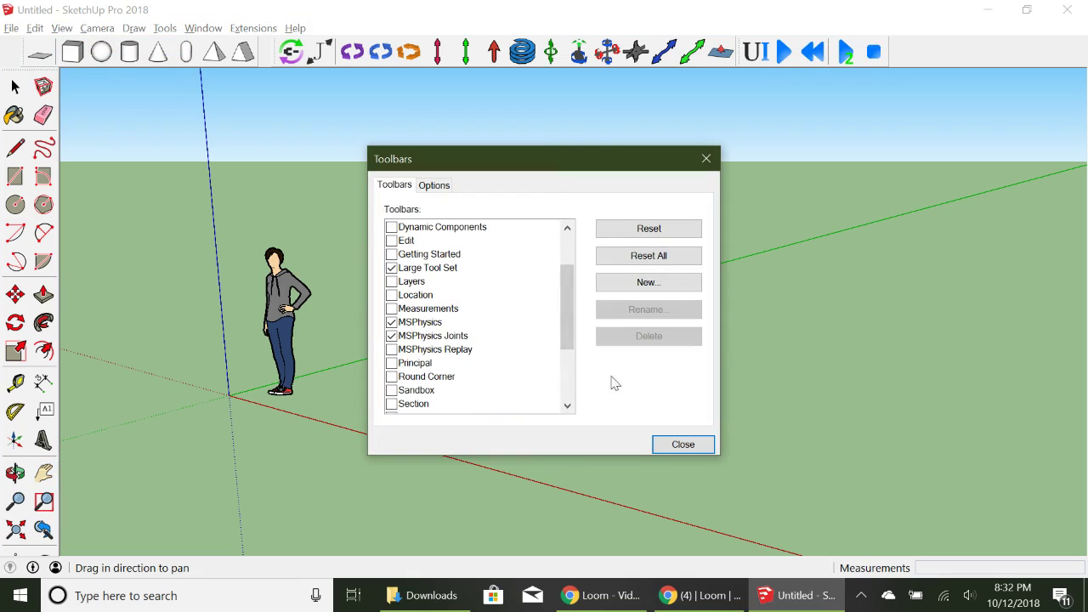
click(683, 443)
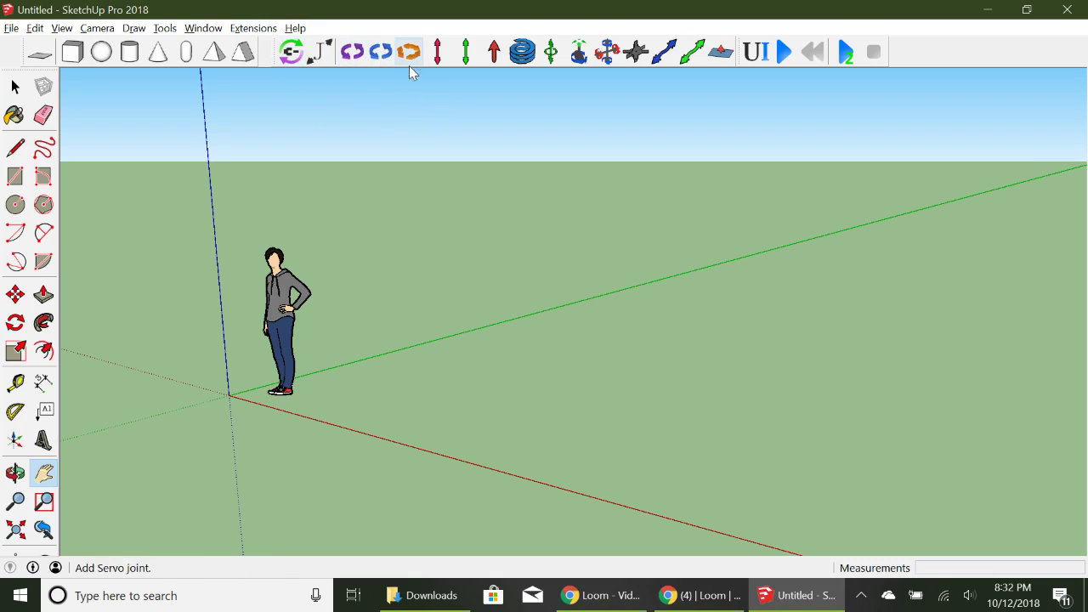
Draw a rectangle about 27' 9" by 40' 10" on the ground and push it down into a slab about 1' 3" thick.
click(15, 177)
click(145, 369)
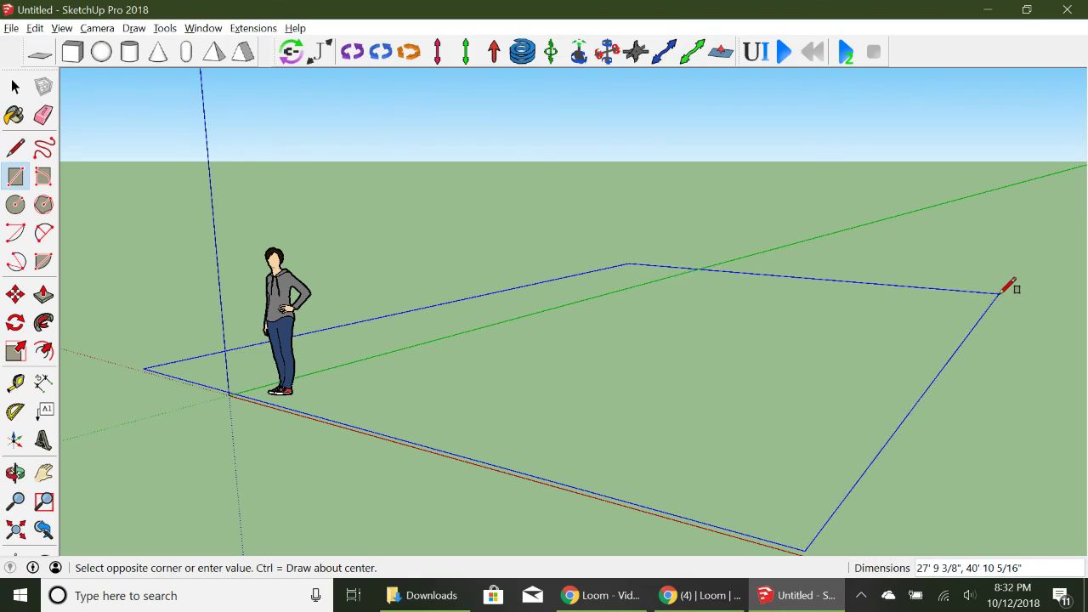
click(1000, 293)
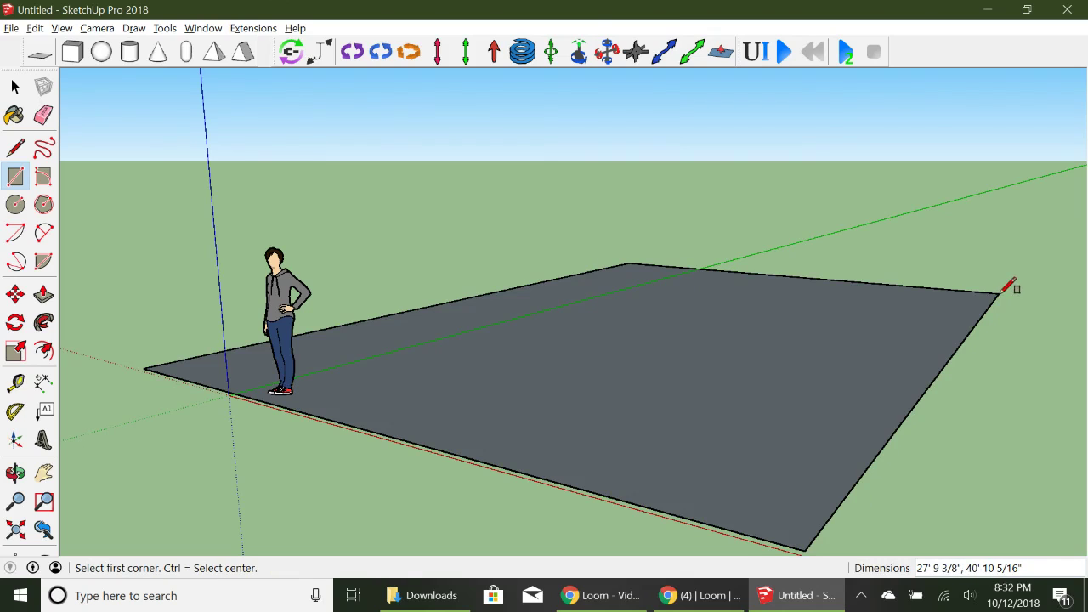
click(43, 294)
drag(180, 378, 209, 406)
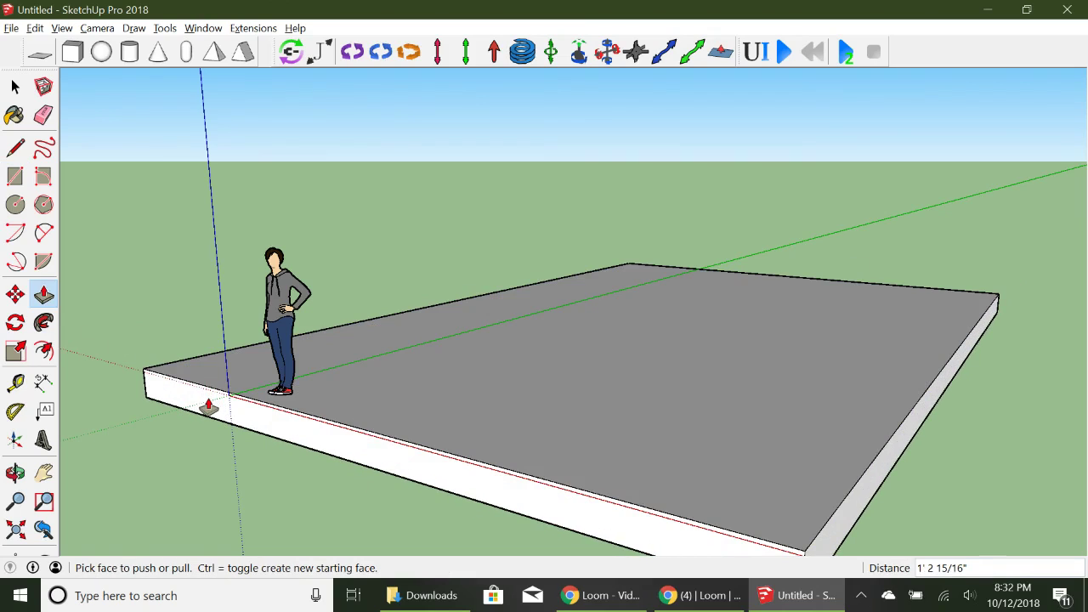
click(15, 86)
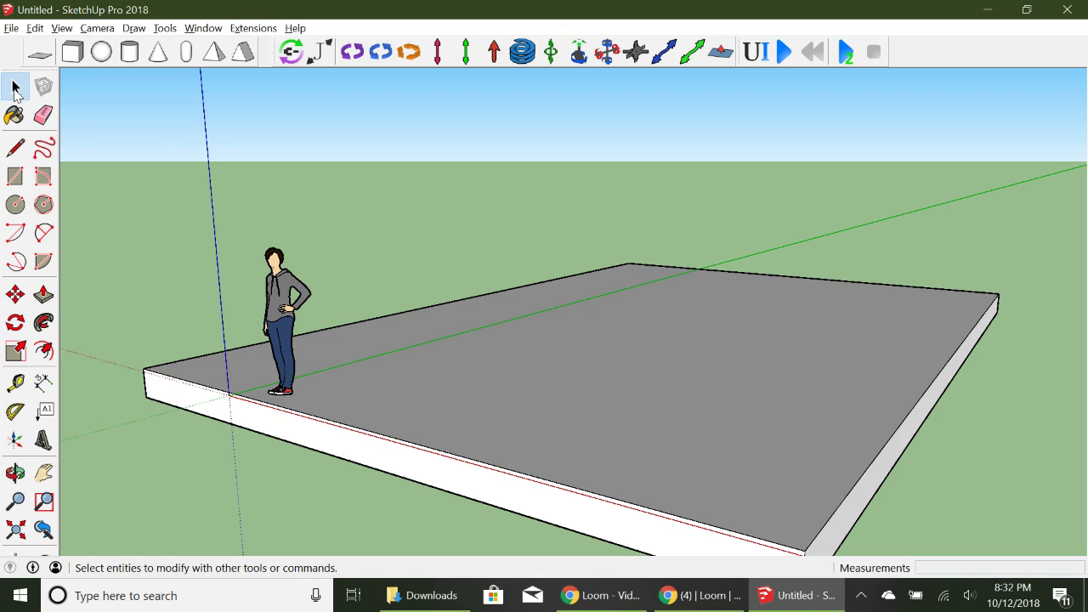
triple_click(199, 379)
double_click(199, 379)
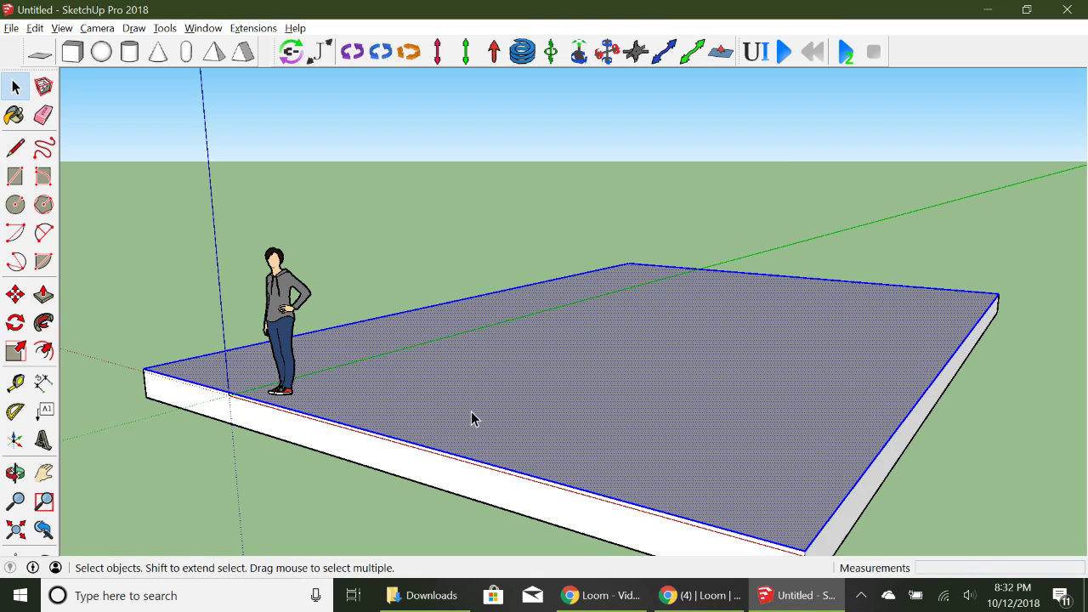
Clear the selection and erase the human scale figure standing on the slab.
click(14, 473)
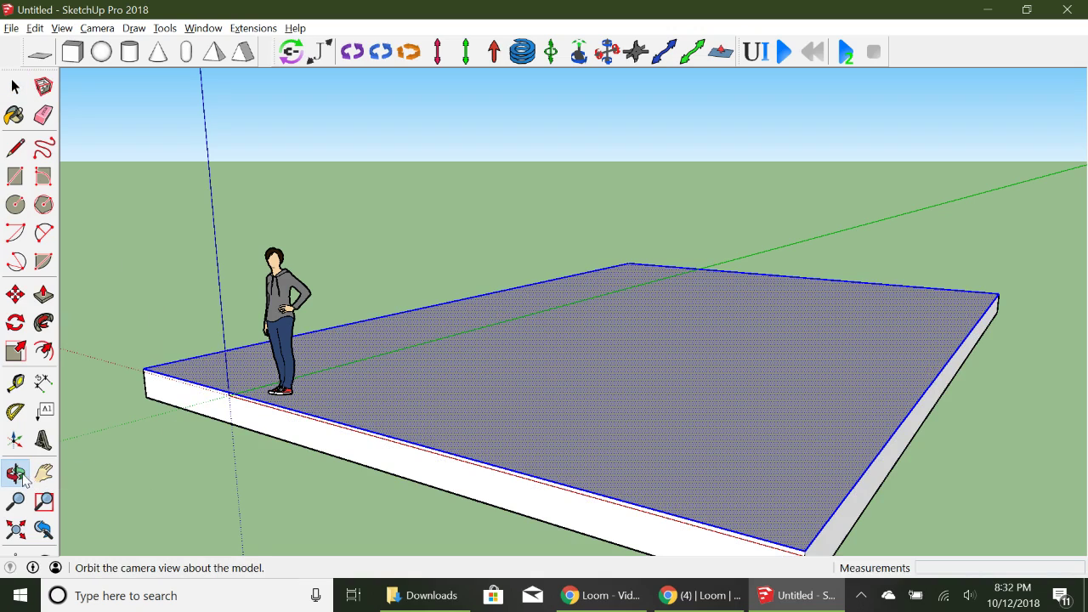
drag(426, 361, 362, 382)
click(16, 87)
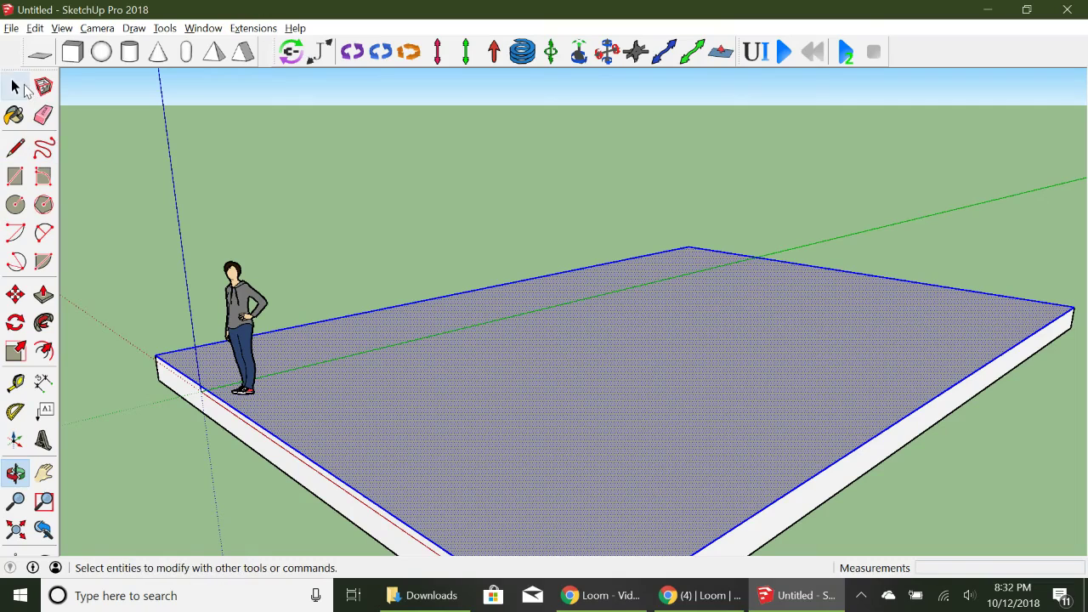
click(337, 230)
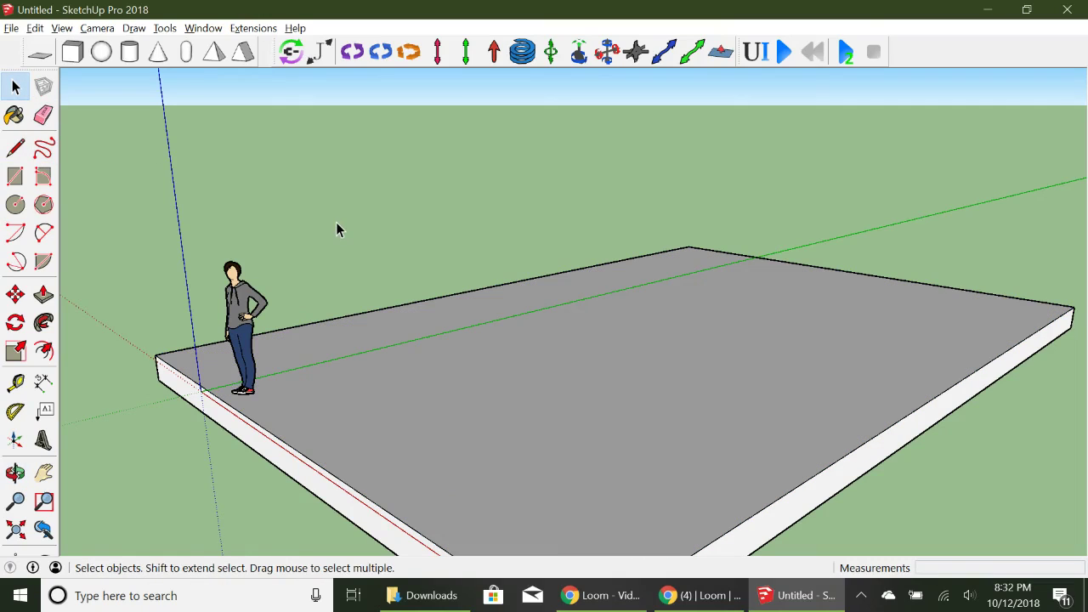
click(238, 302)
right_click(237, 302)
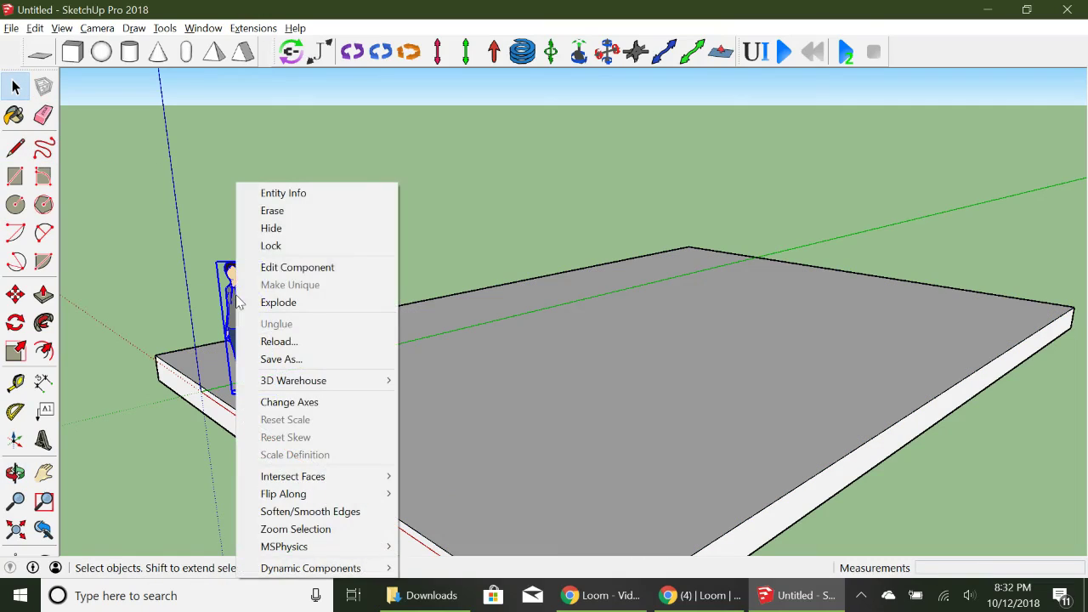
click(288, 211)
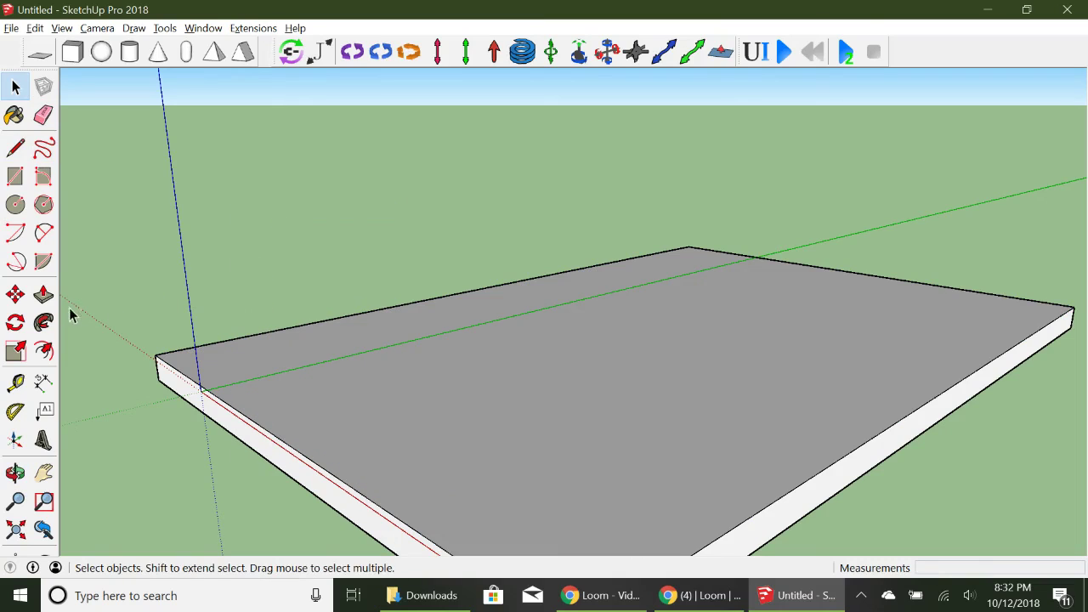
Offset the slab's top outline inward about 11 9/16" and pull the resulting border up about 4' 3" to form walls.
click(44, 350)
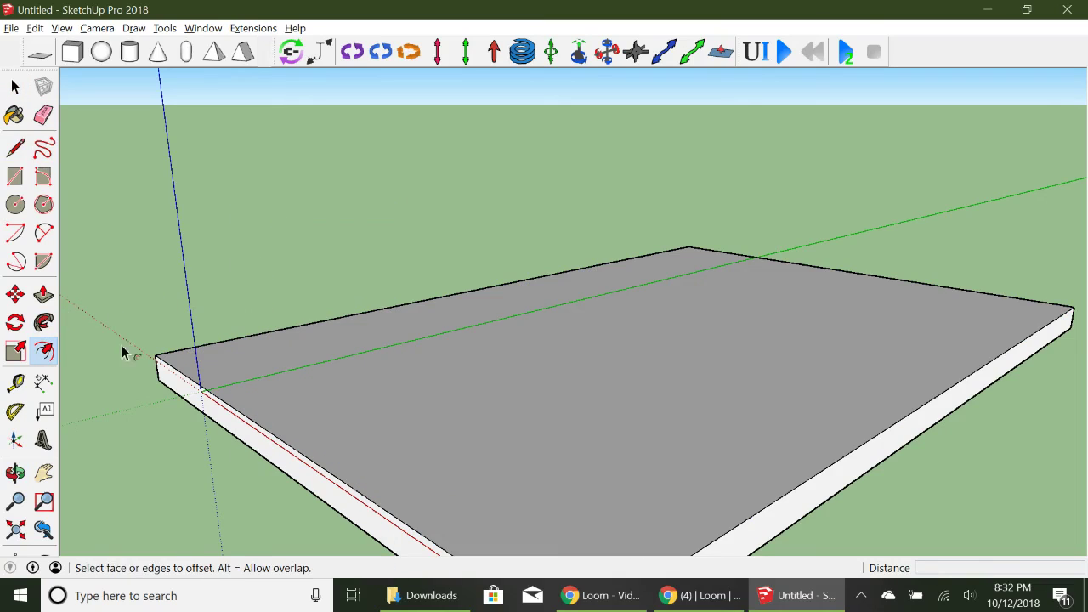
click(223, 356)
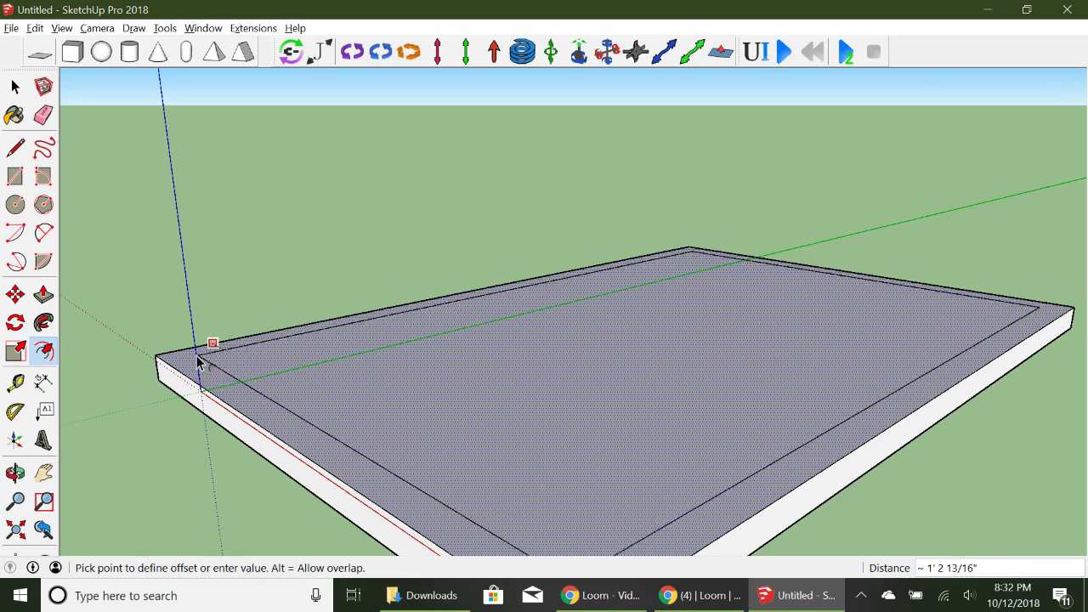
click(198, 362)
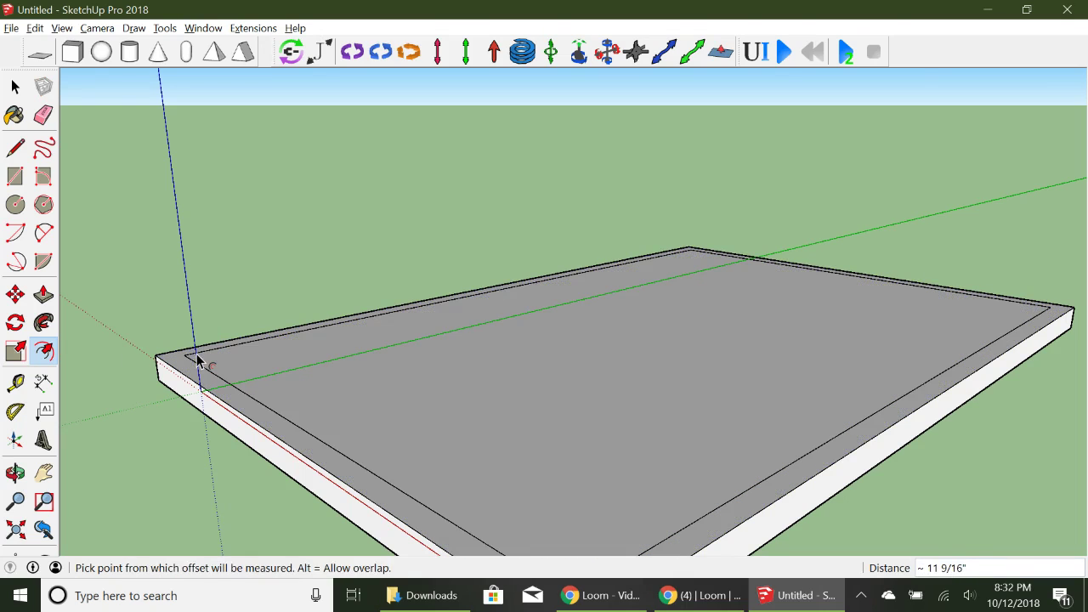
key(p)
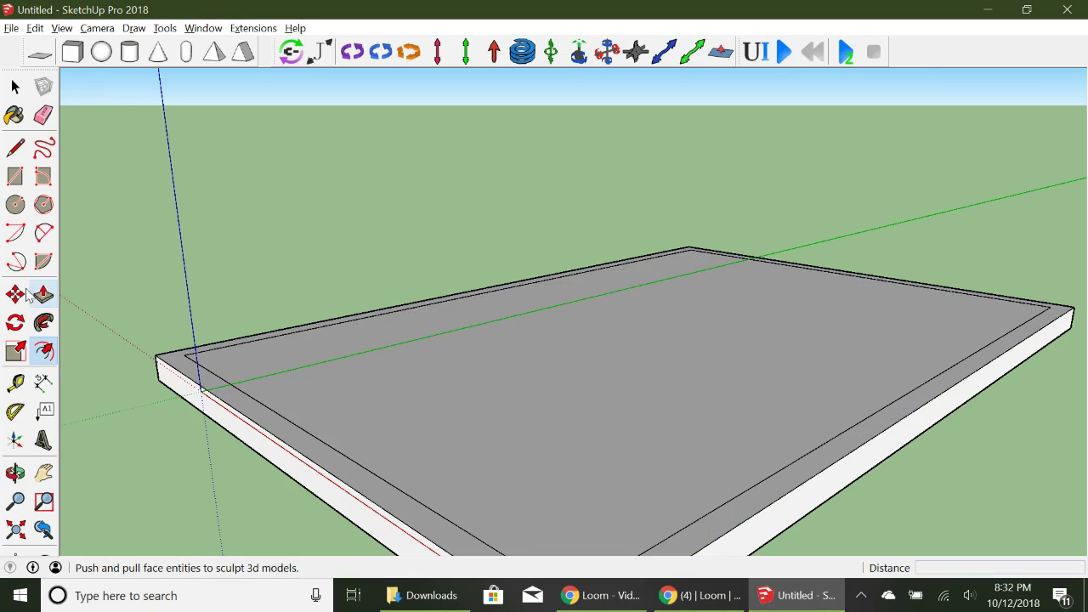
click(43, 293)
click(184, 363)
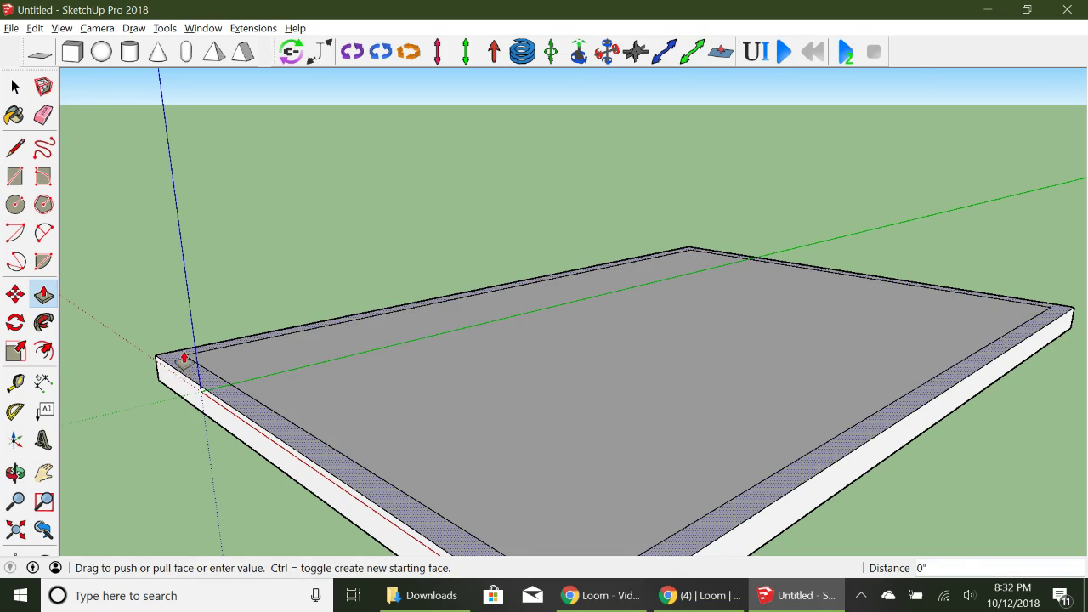
click(185, 279)
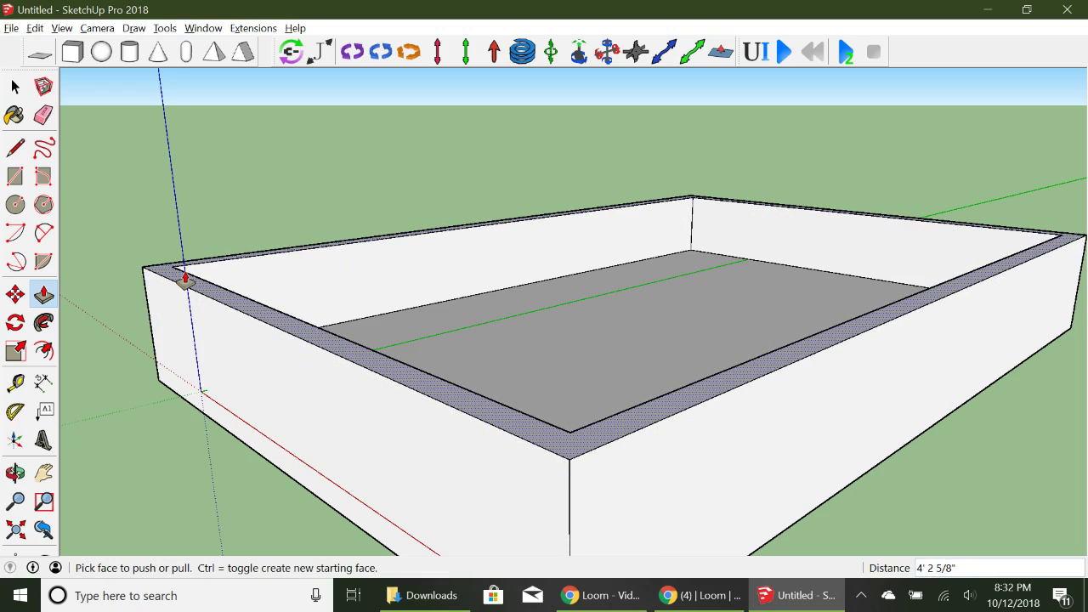
Select all connected geometry of the walled box and make it a group.
click(15, 86)
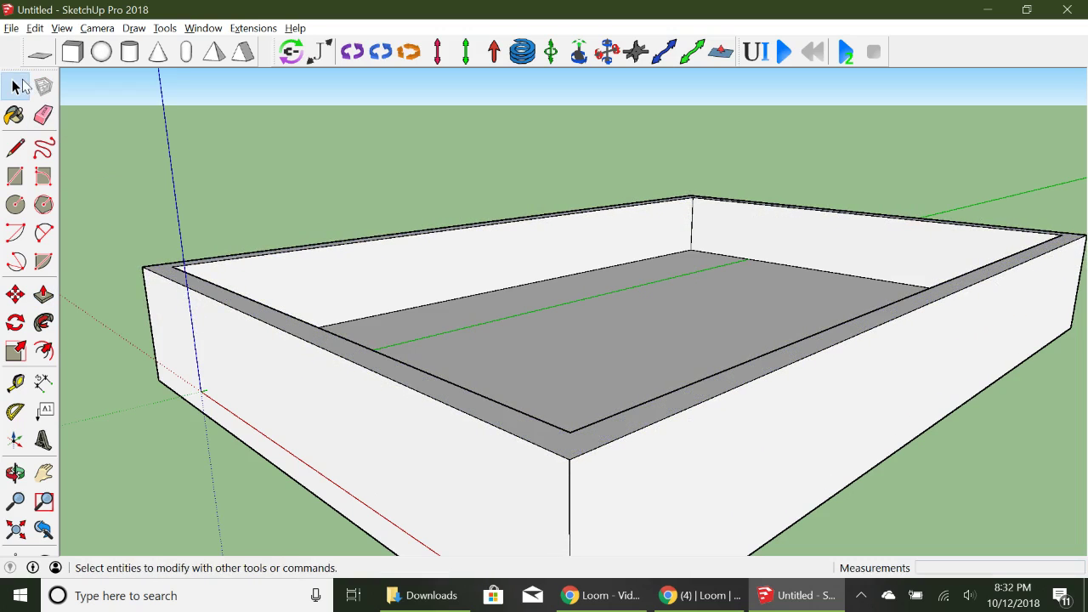
click(16, 473)
drag(389, 318, 350, 386)
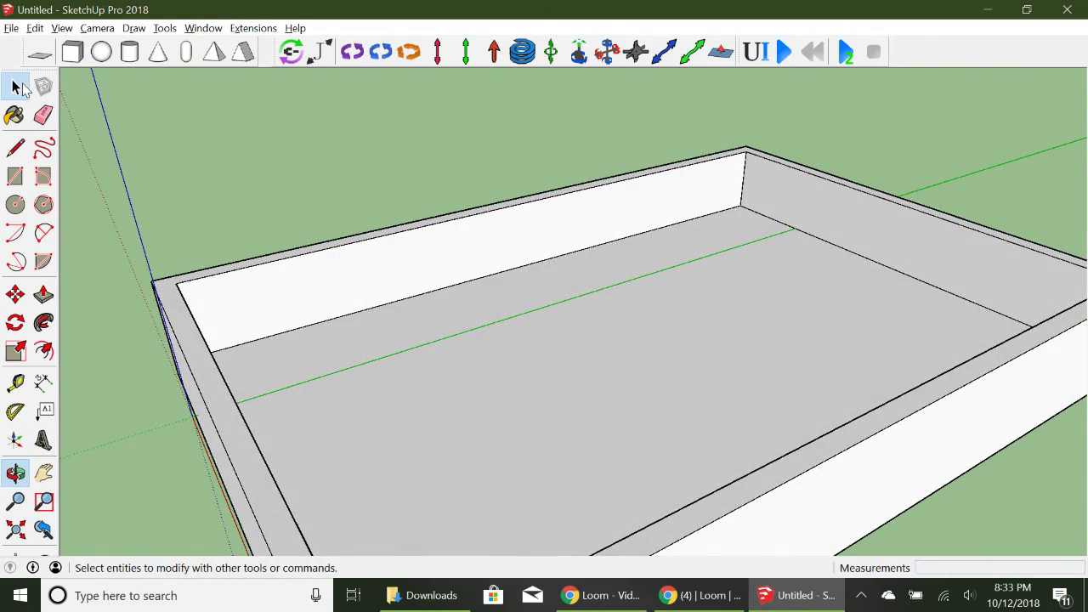
click(15, 86)
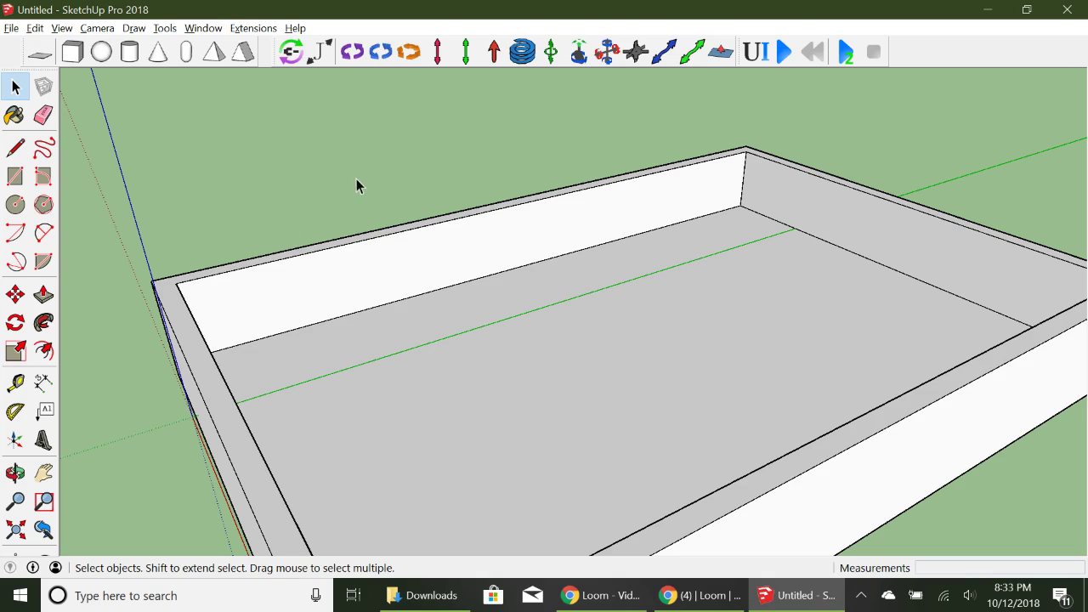
click(365, 266)
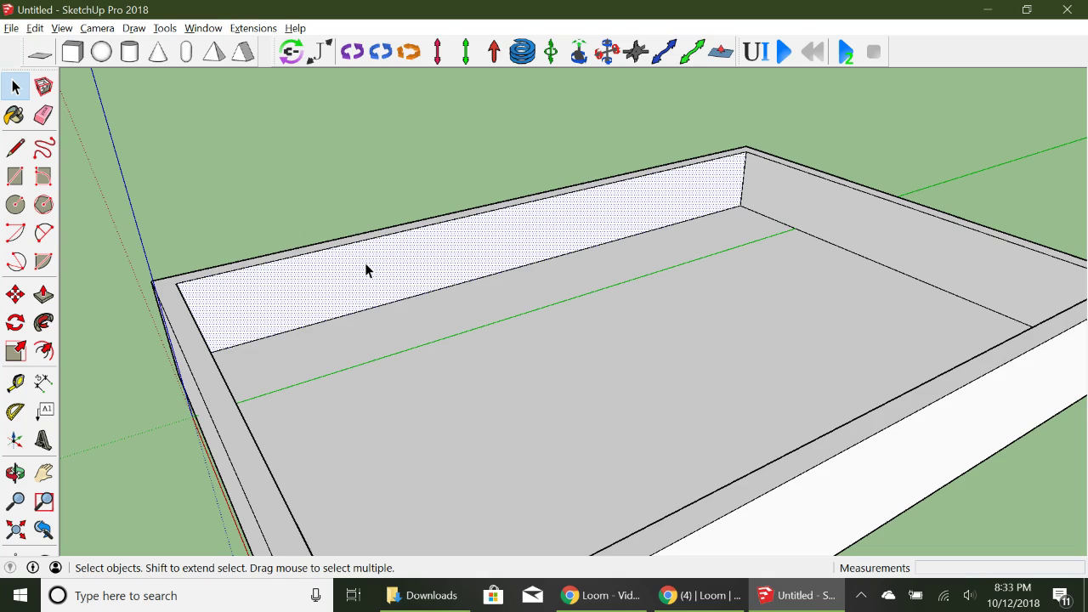
triple_click(366, 267)
click(366, 265)
triple_click(365, 268)
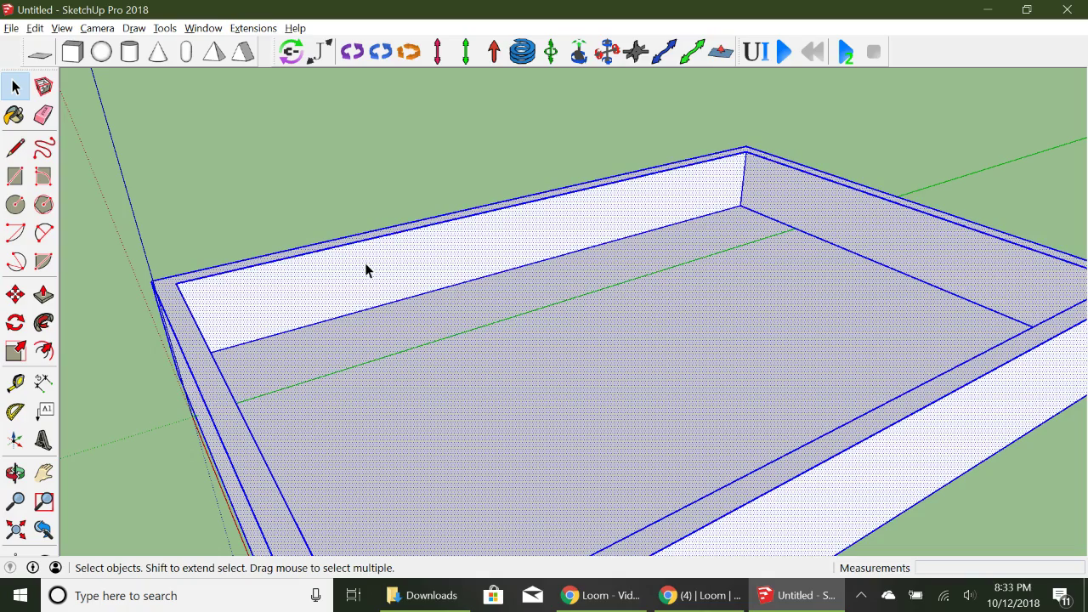
right_click(366, 268)
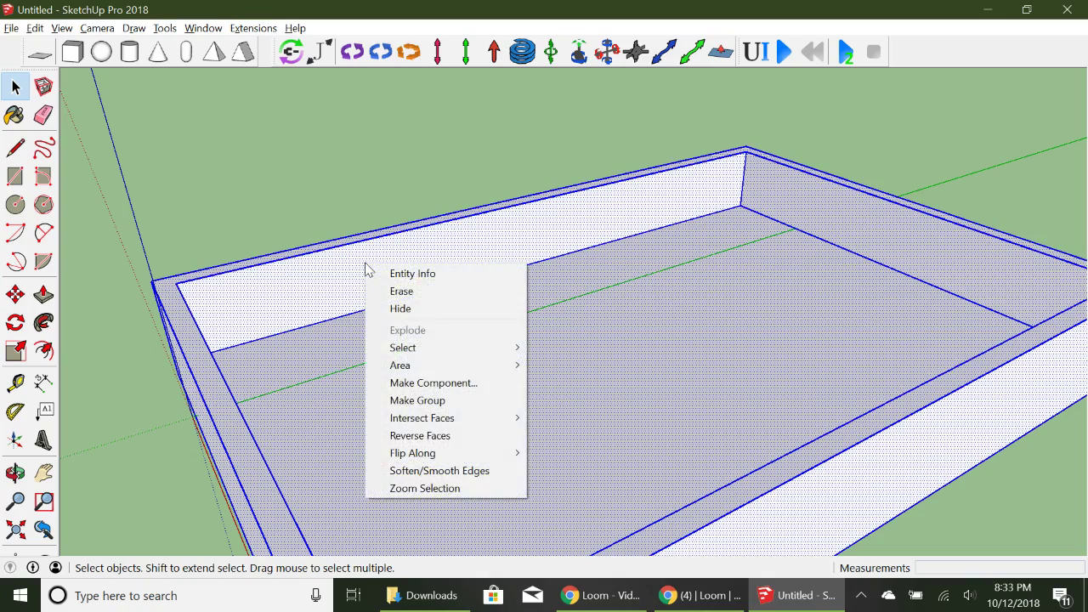
click(443, 401)
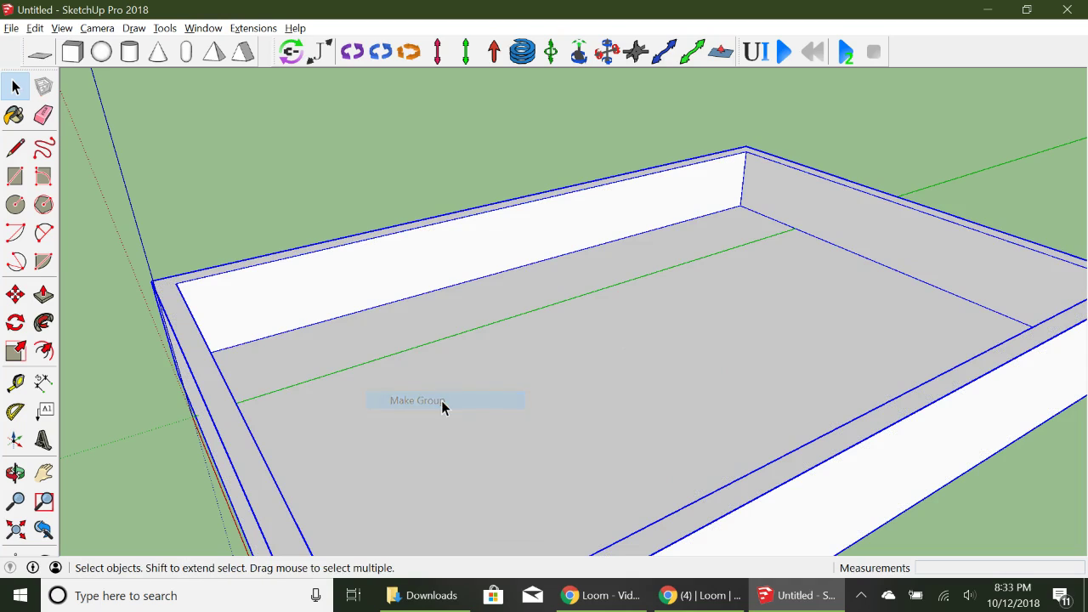
Set the box group's MSPhysics shape to Static Mesh.
right_click(439, 284)
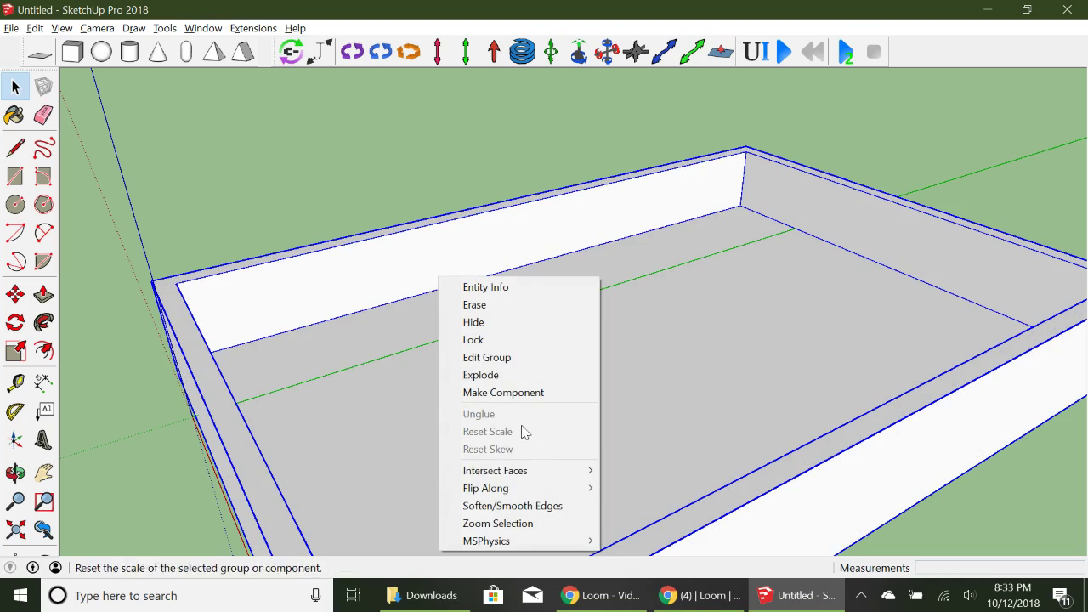
mouse_move(582, 543)
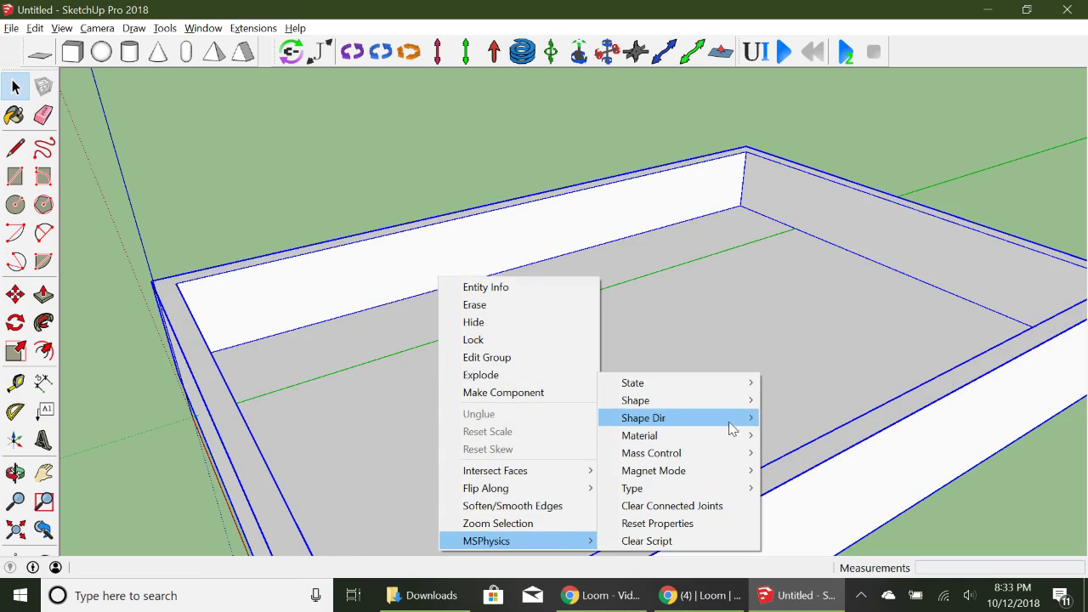
mouse_move(753, 412)
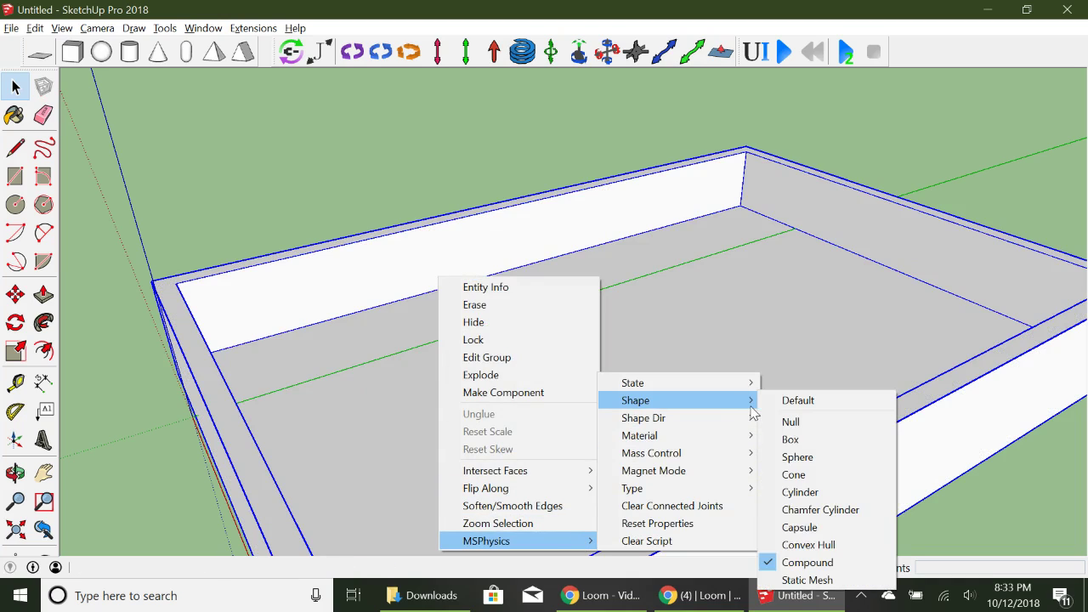
click(807, 580)
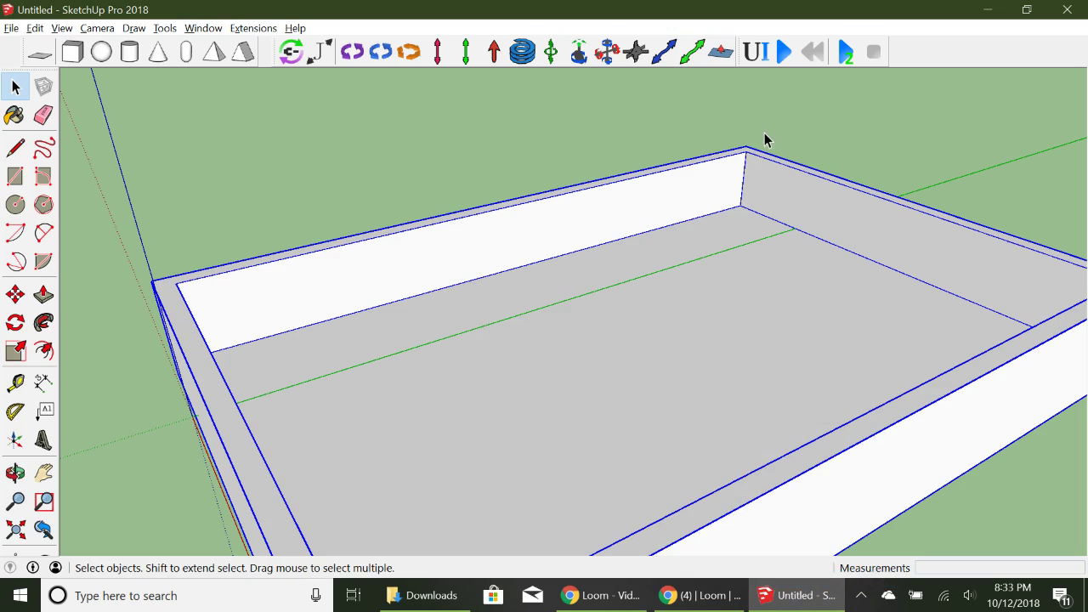
Test the box by running the MSPhysics simulation, reset it, and deselect the group.
click(784, 52)
click(813, 52)
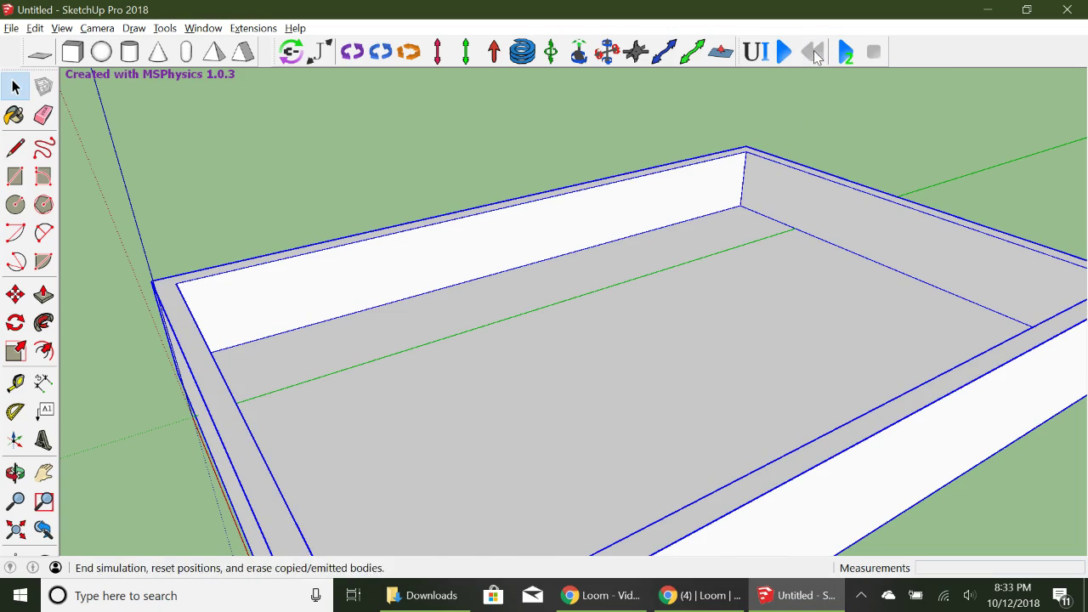
click(497, 177)
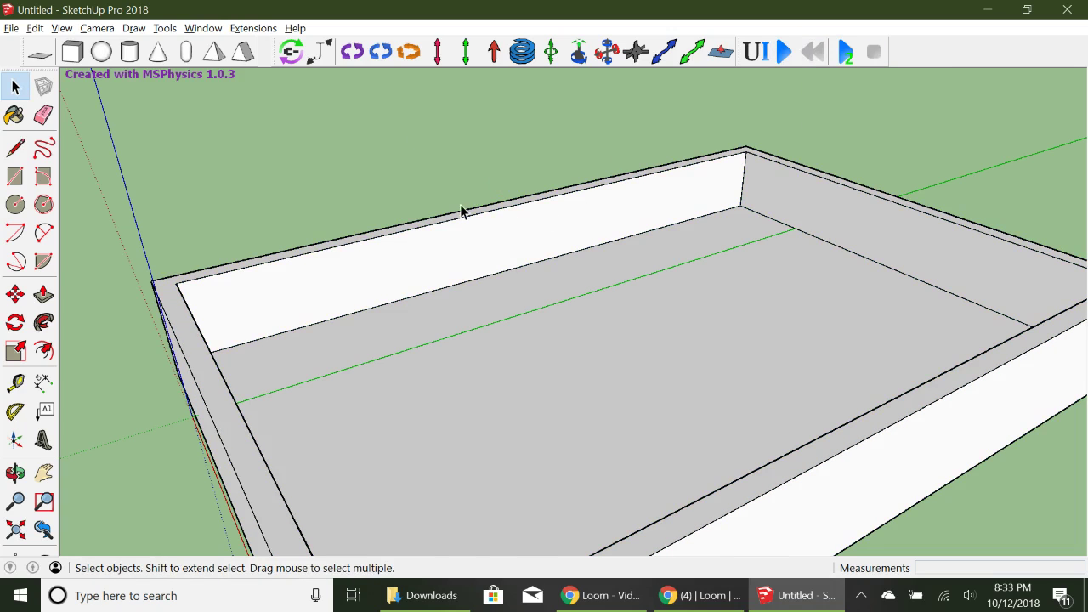
Create an equilateral sphere about 1' 11 1/8" in diameter on the box floor near the long back wall.
click(101, 52)
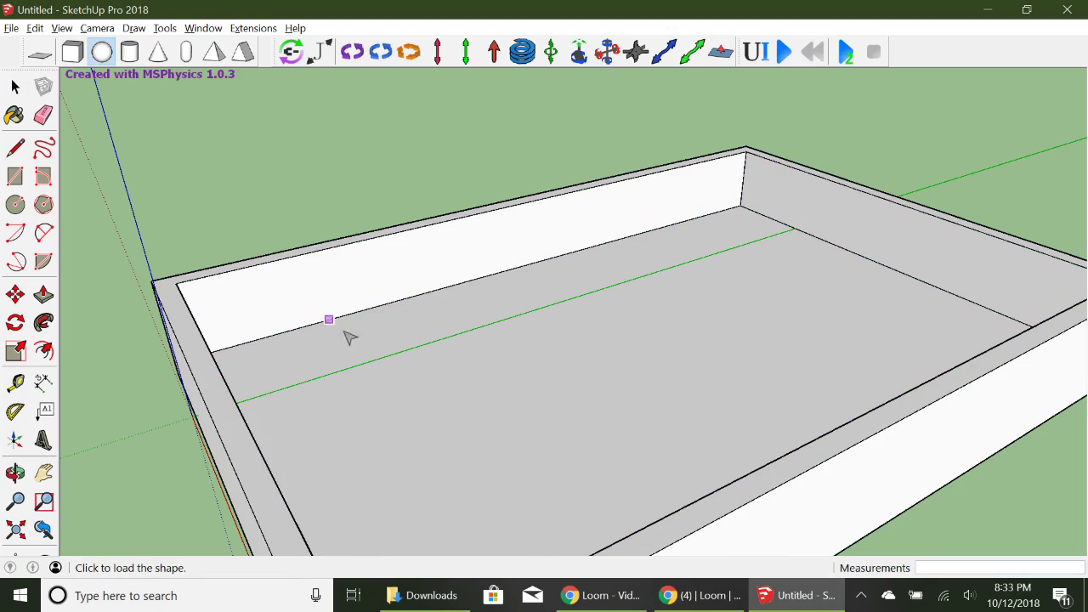
click(377, 354)
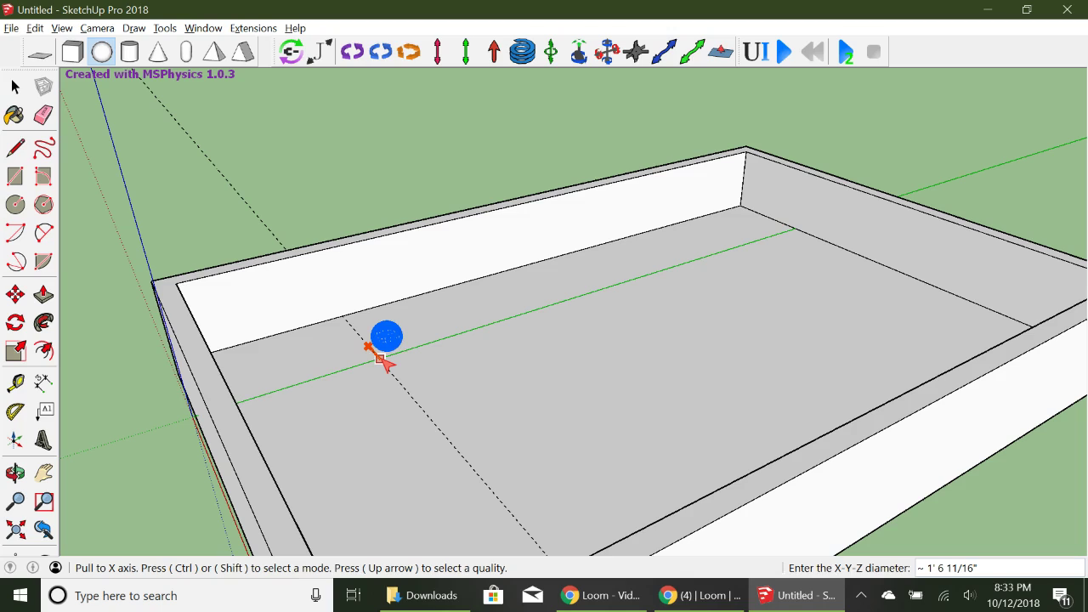
key(ctrl)
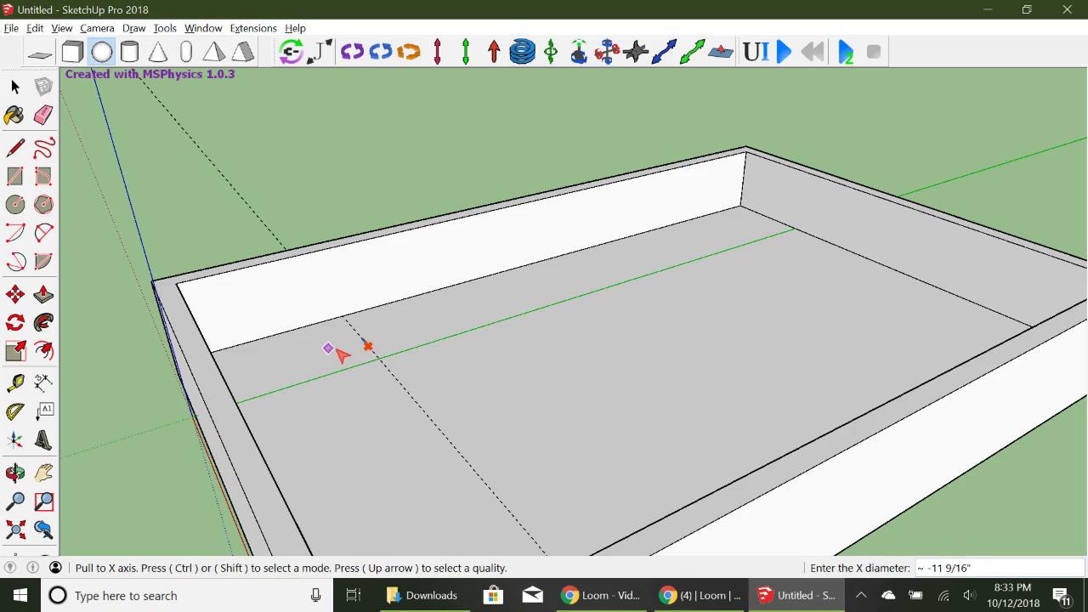
key(ctrl)
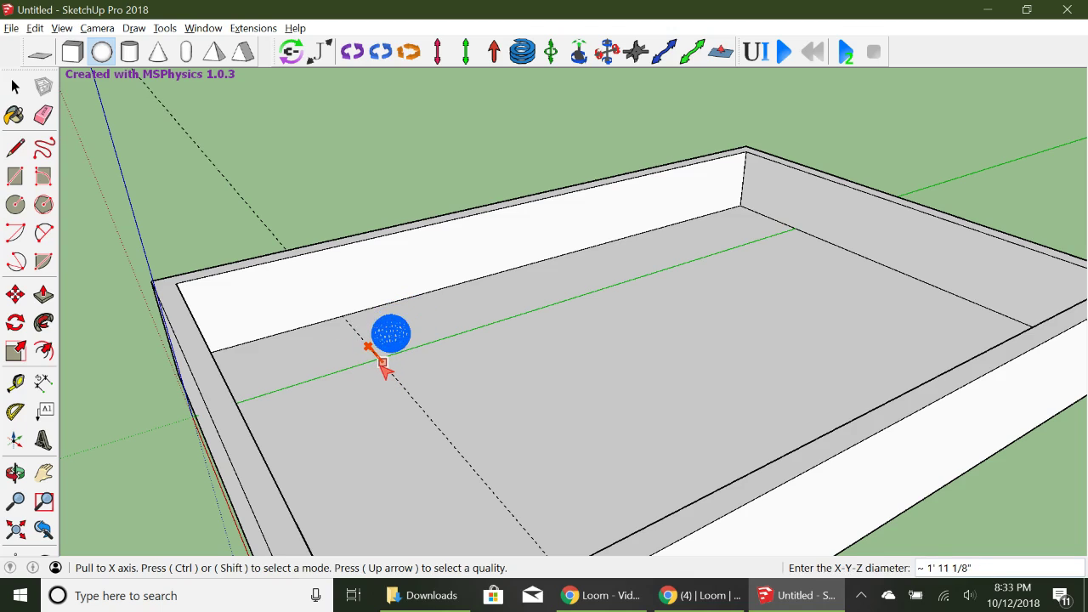
click(374, 355)
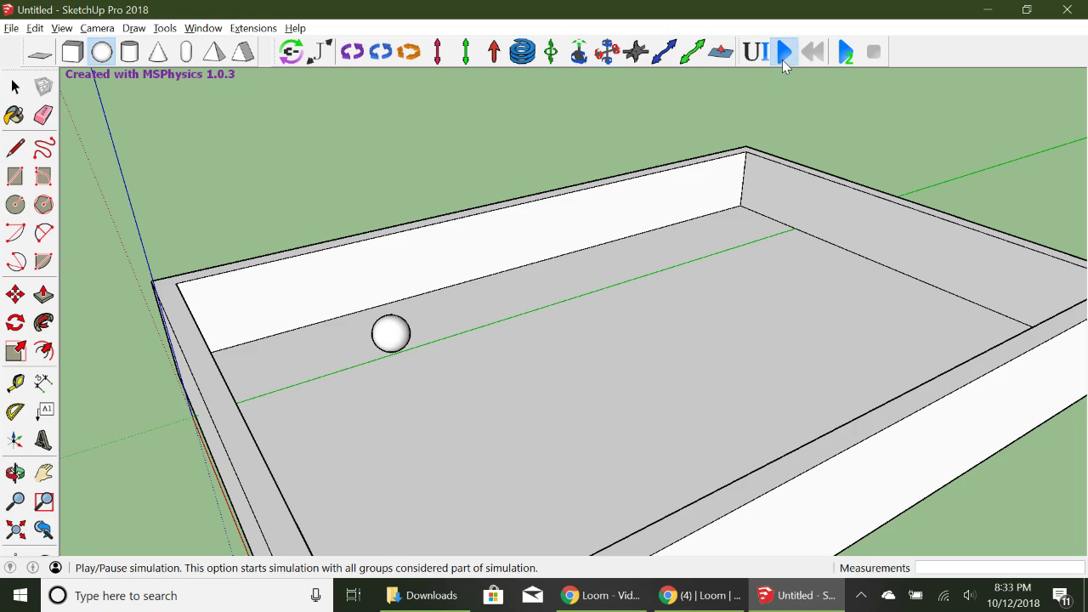
Run the MSPhysics simulation, pull the sphere around inside the walled box, and reset the simulation.
click(783, 53)
drag(418, 332, 634, 295)
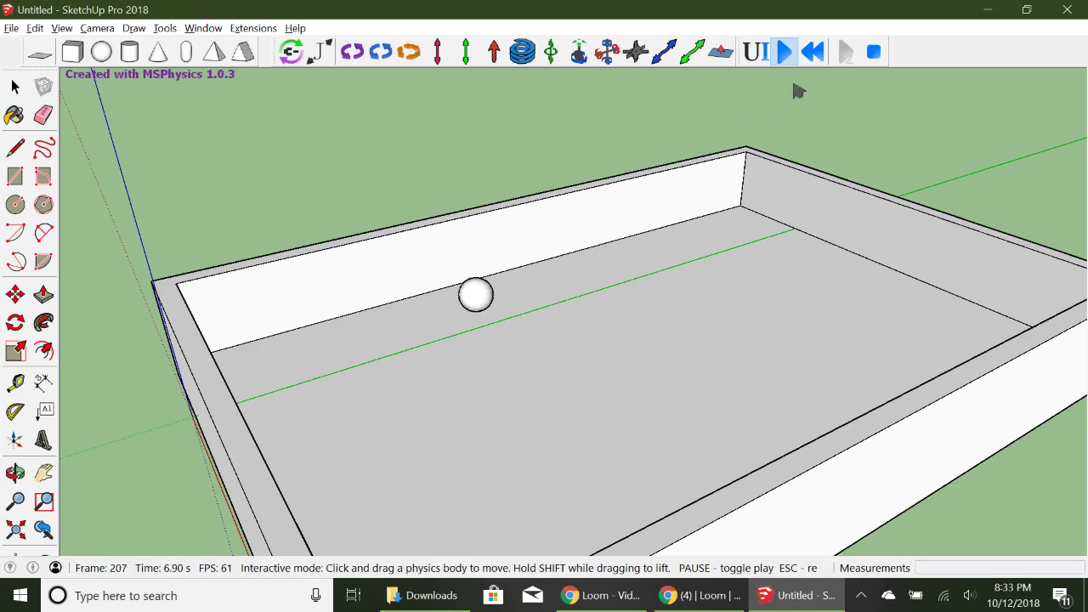
click(813, 52)
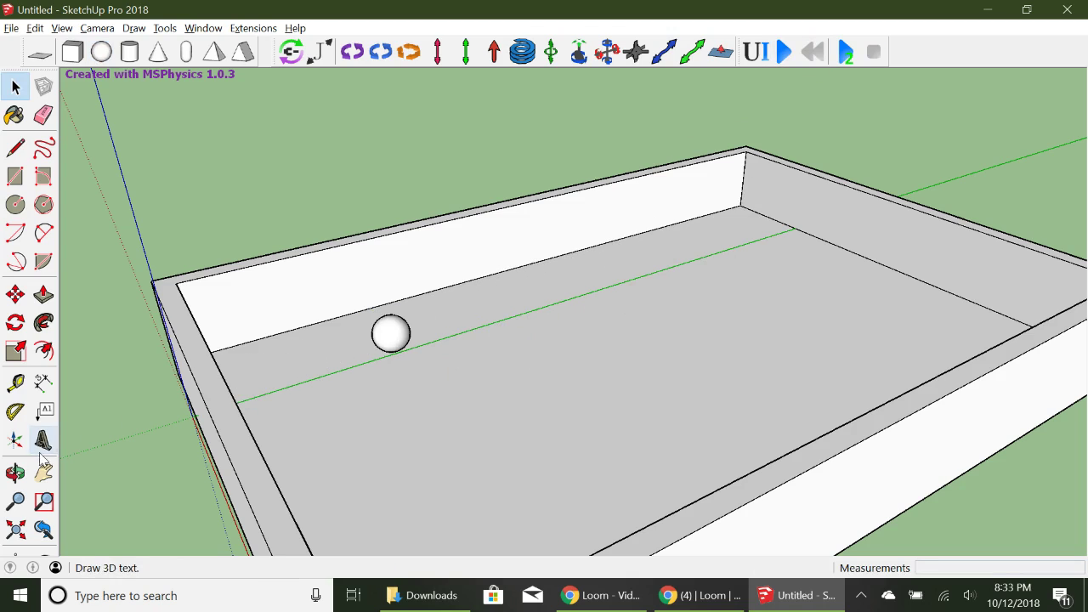
Create a narrow elongated block on the box floor beside the sphere using independent X, Y and Z dimensions.
click(16, 472)
drag(426, 362, 331, 355)
click(51, 478)
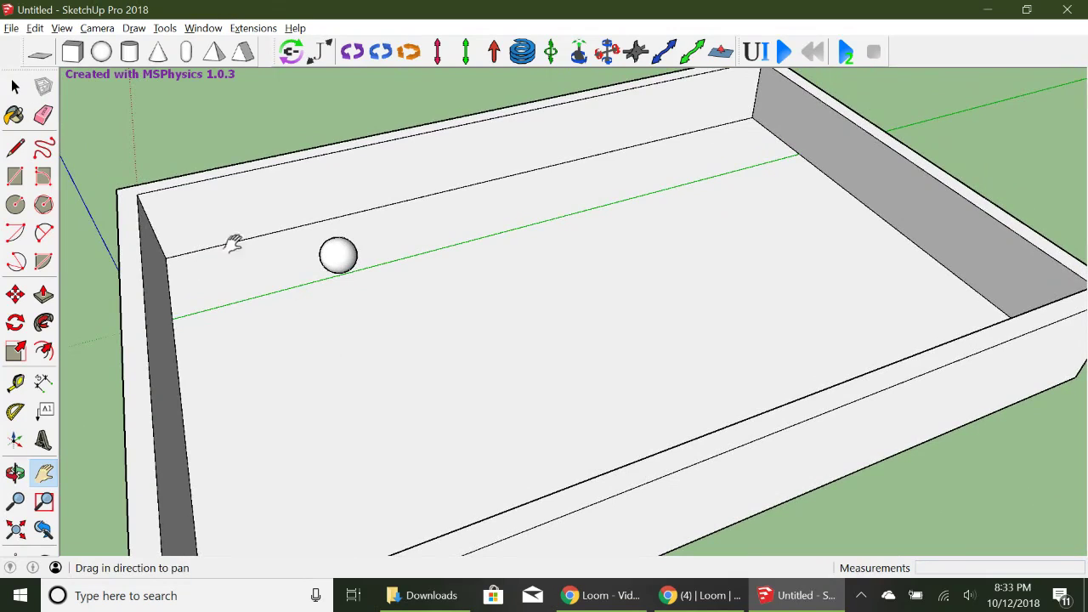
click(74, 56)
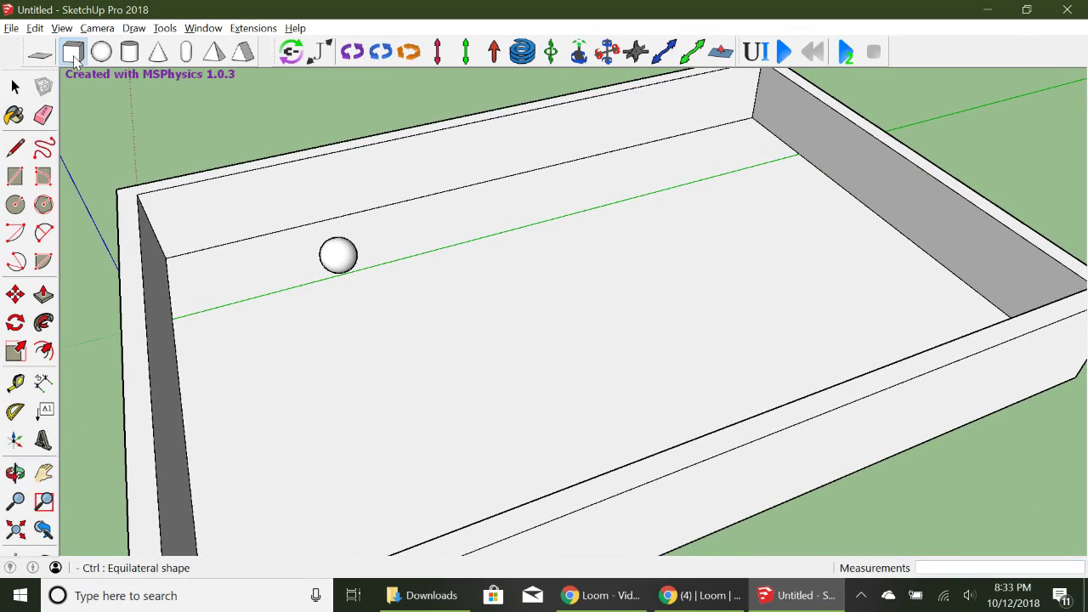
click(399, 294)
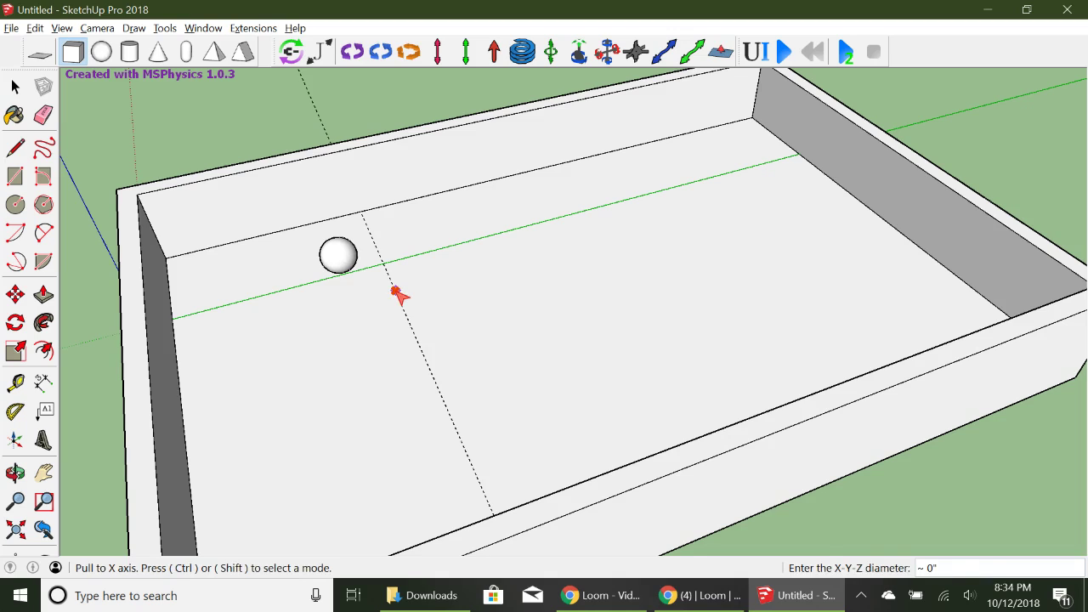
key(ctrl)
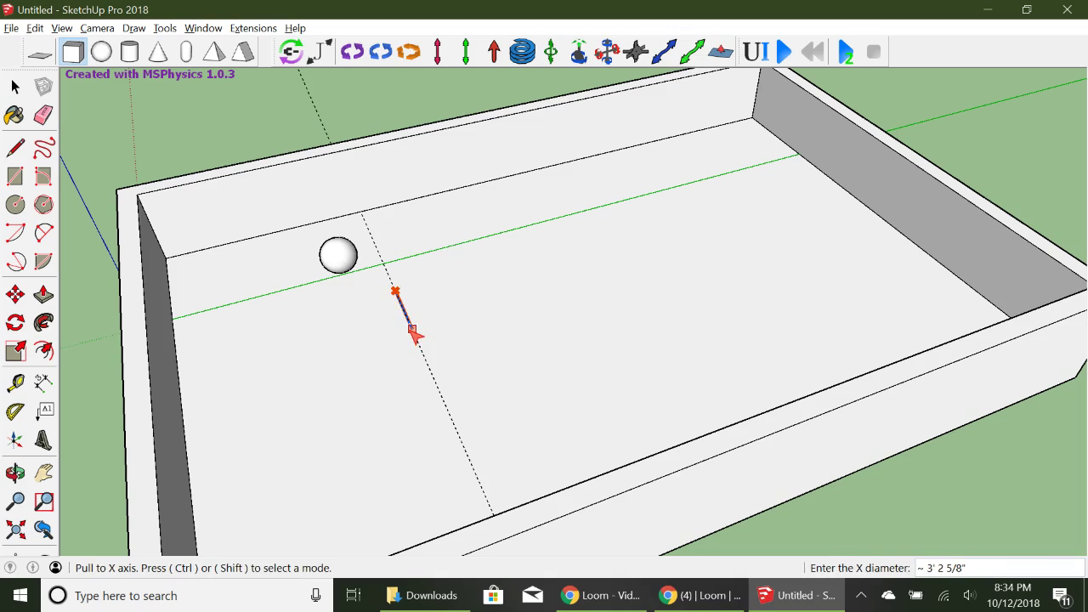
click(423, 356)
click(443, 356)
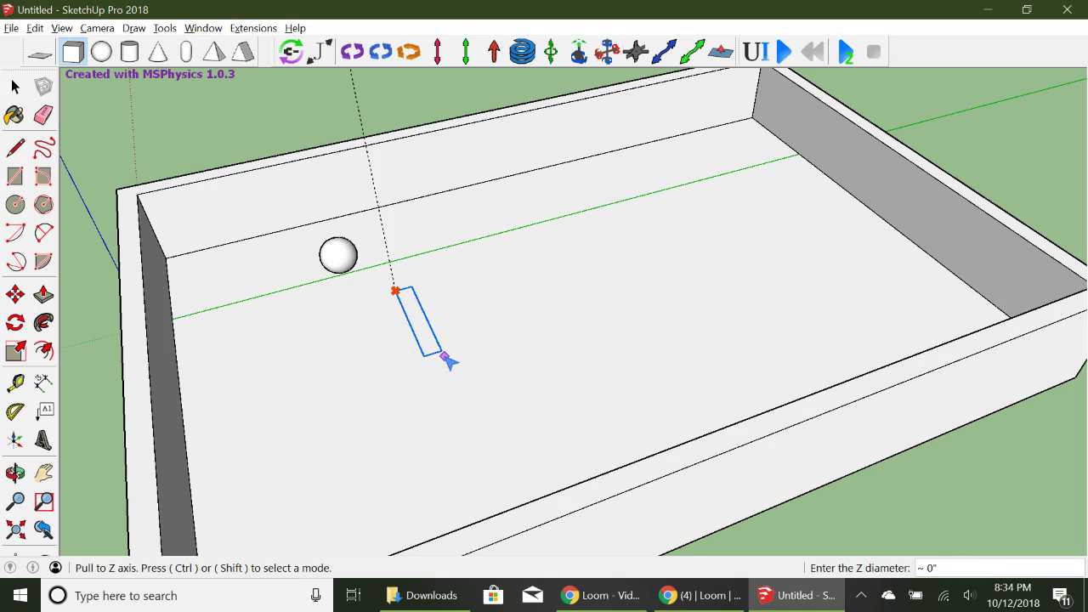
click(394, 269)
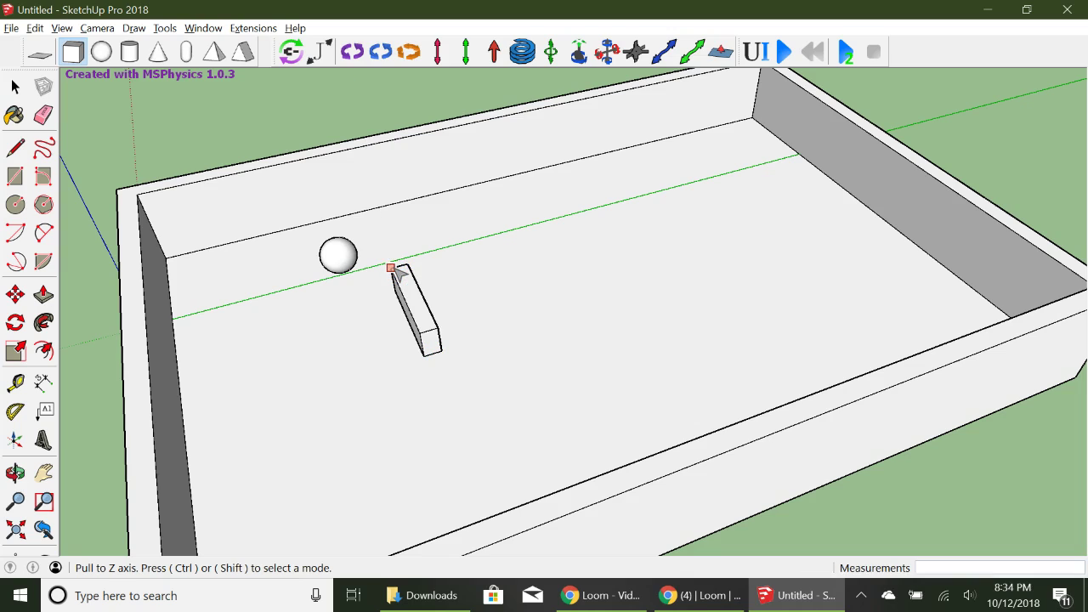
key(space)
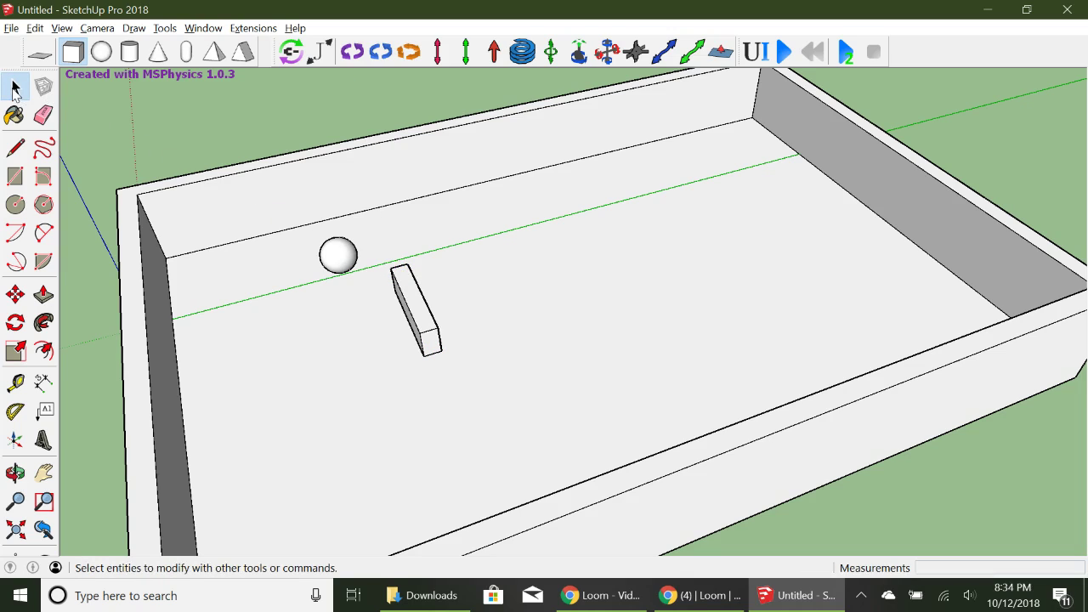
Run the simulation, pull the narrow block across the floor, and reset the simulation.
click(784, 52)
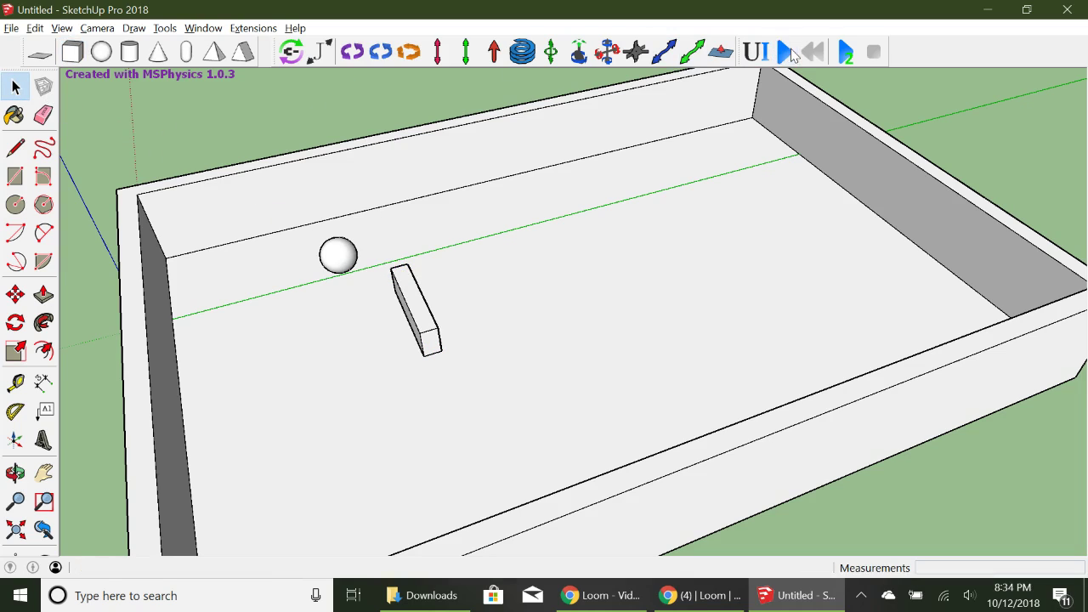
drag(425, 315, 624, 241)
click(812, 52)
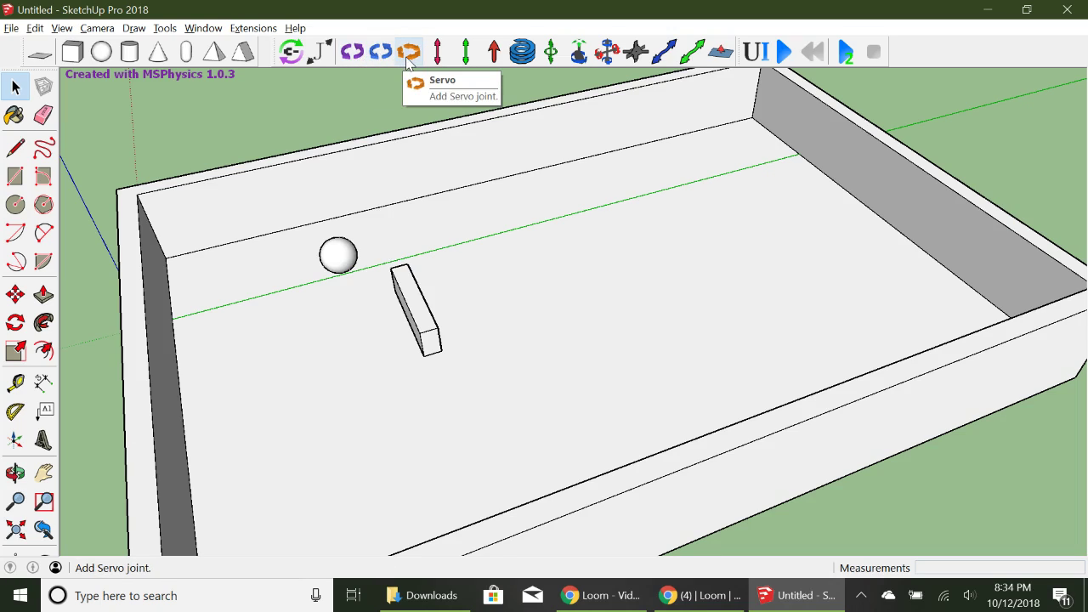
Try to add a hinge joint at the far upper corner of the narrow block with its axis pointing upward.
click(352, 53)
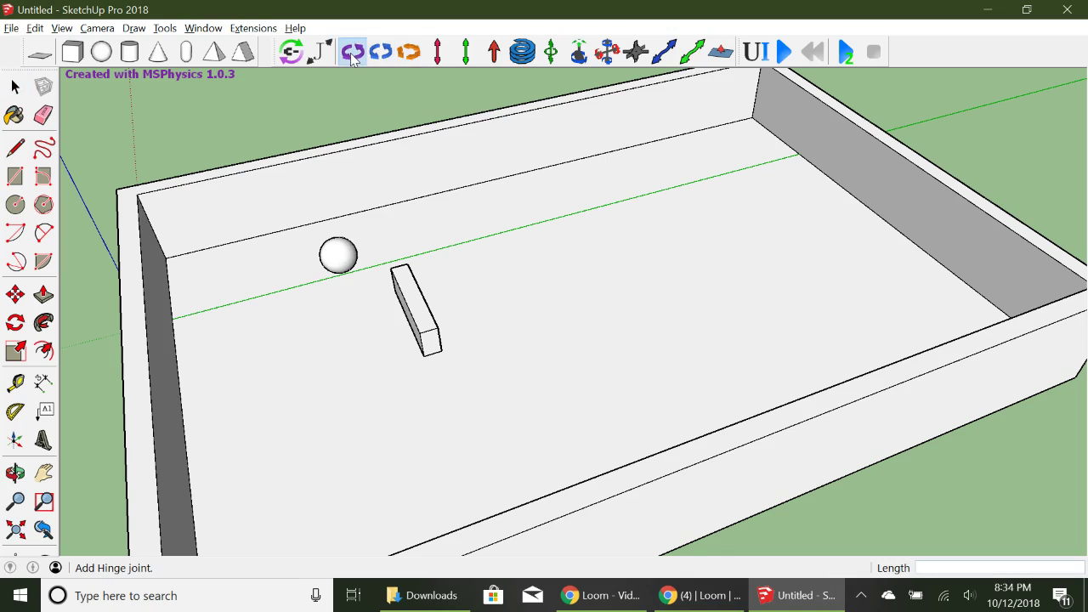
click(409, 268)
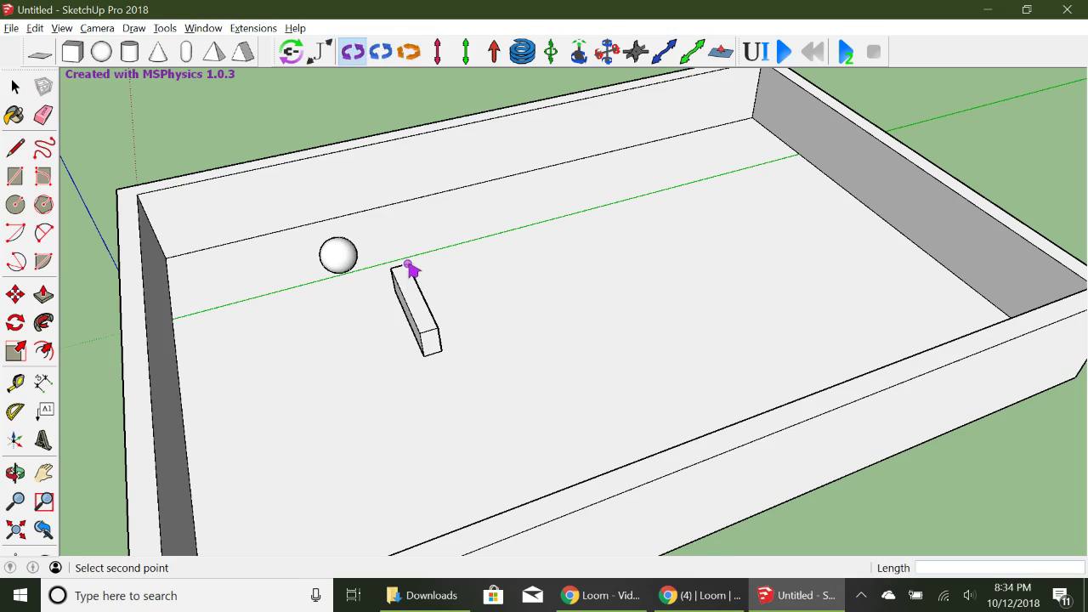
click(384, 114)
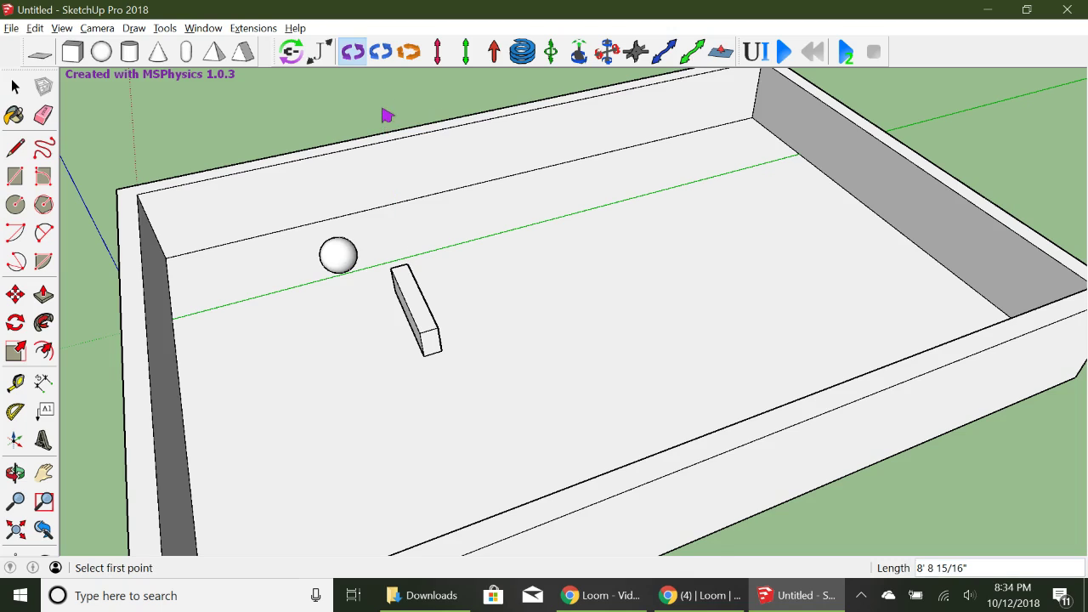
click(383, 53)
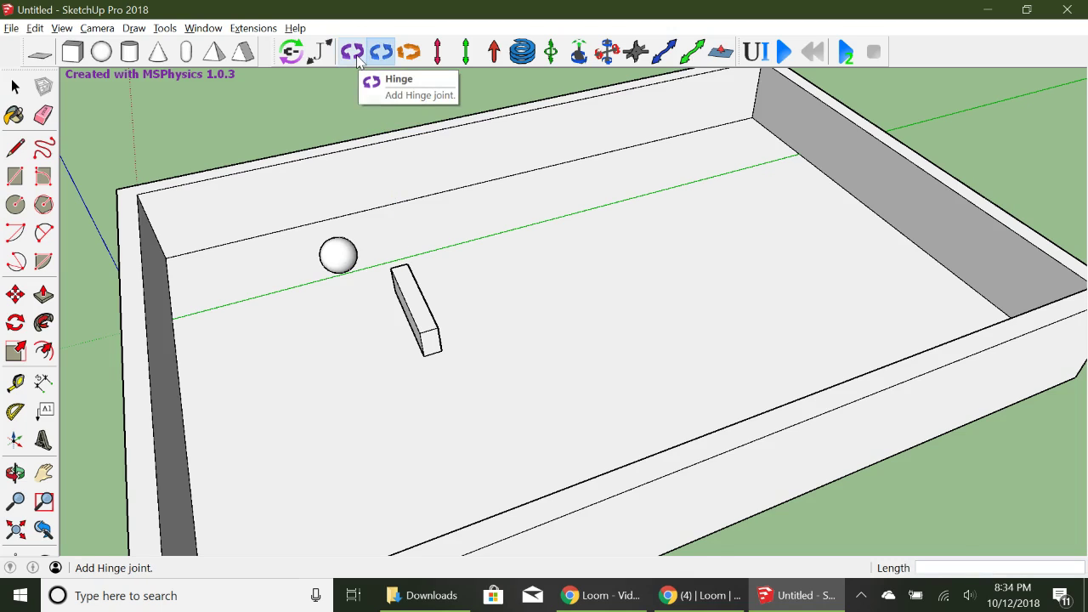
Add a hinge joint with an upward axis on the long upper edge of the narrow block, facing the sphere.
click(355, 53)
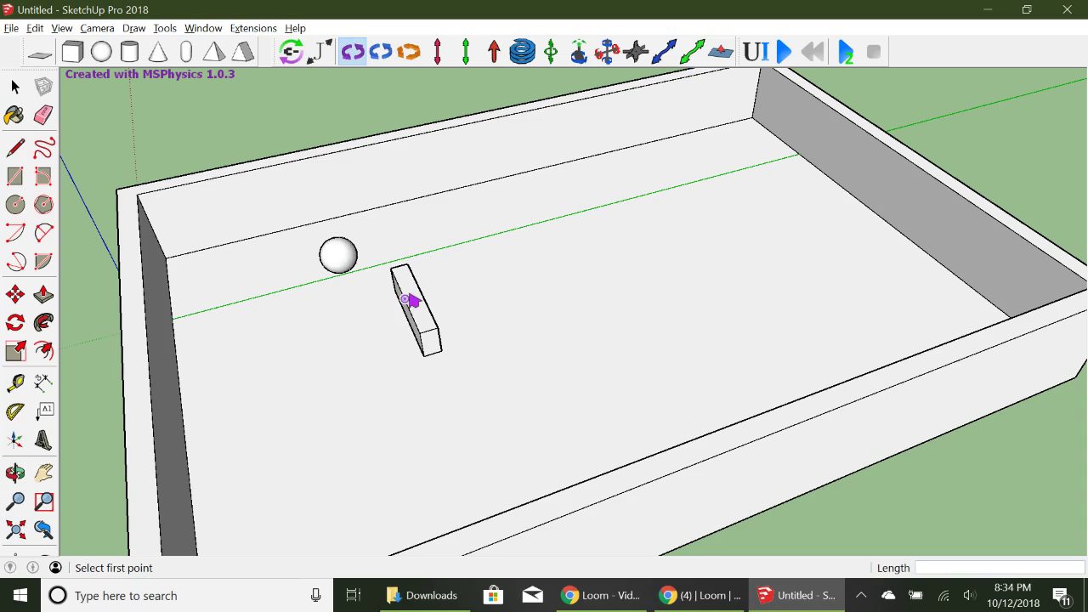
click(409, 299)
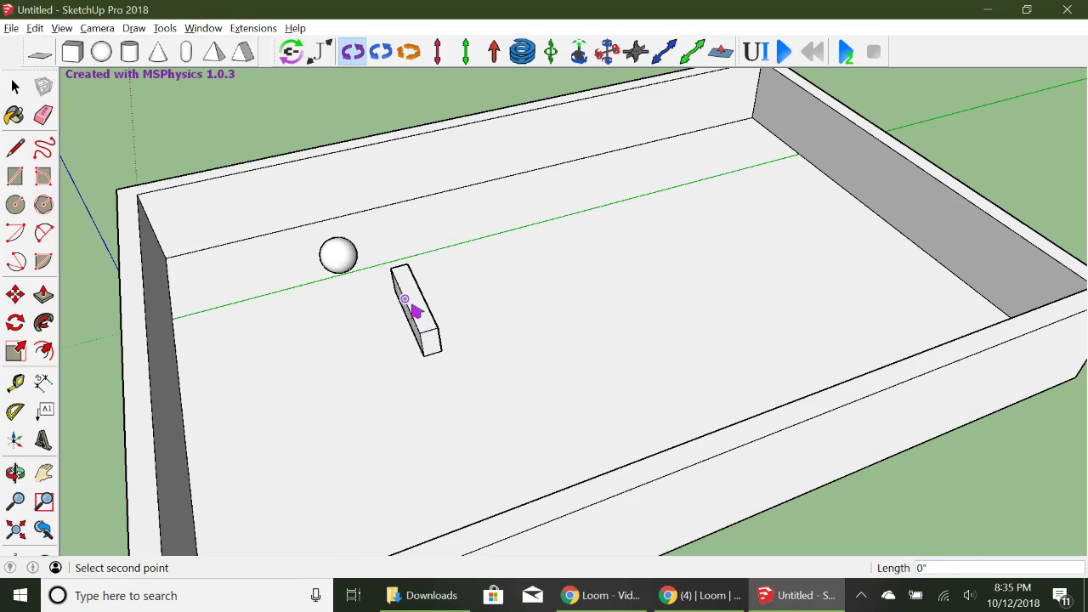
click(388, 224)
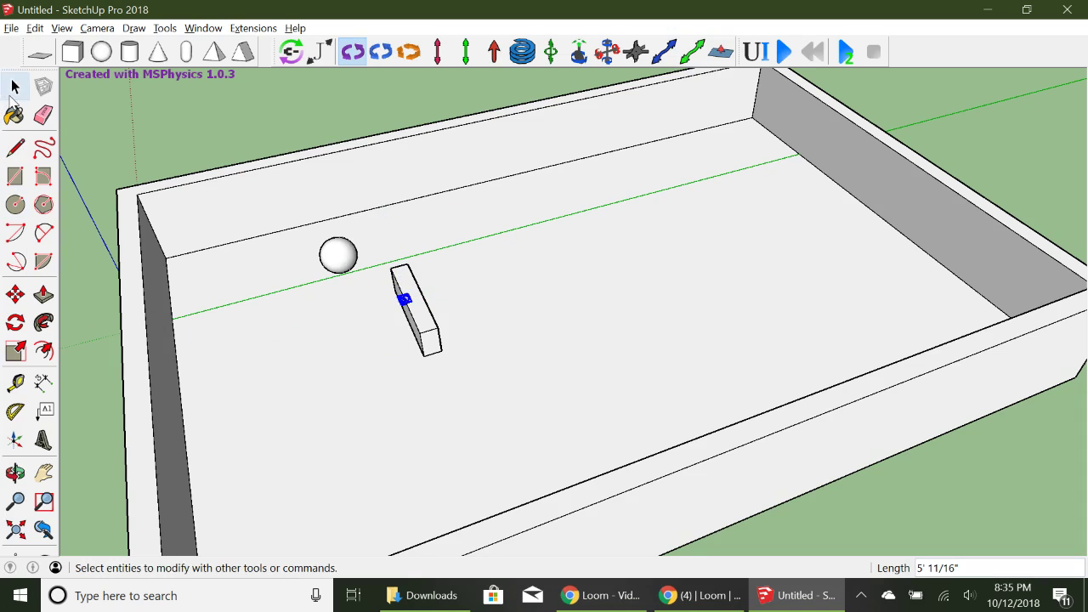
click(15, 87)
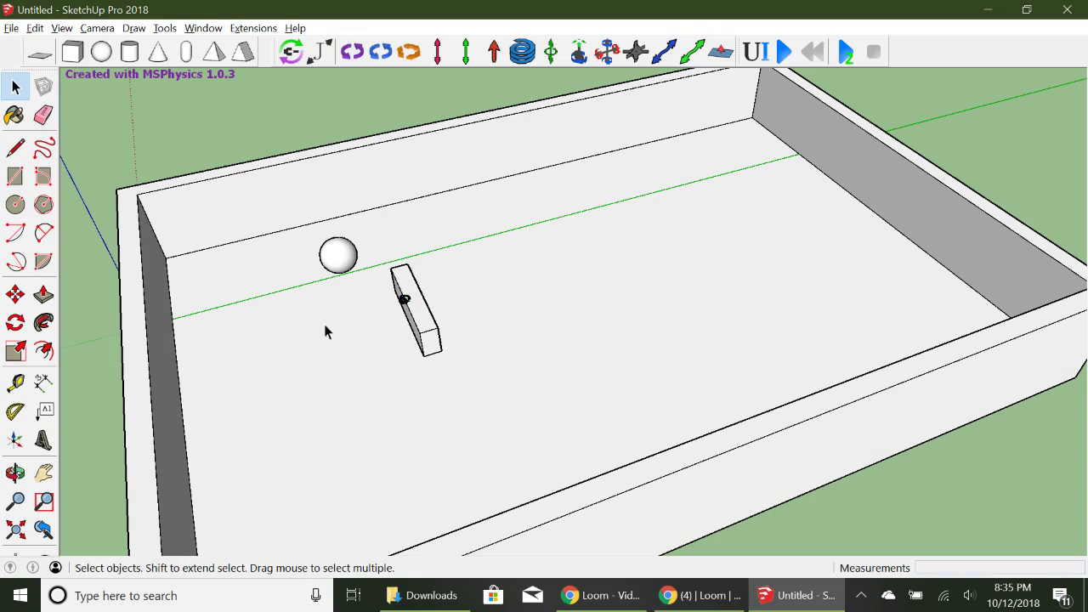
Undo the hinge joint placement on the narrow block.
click(15, 501)
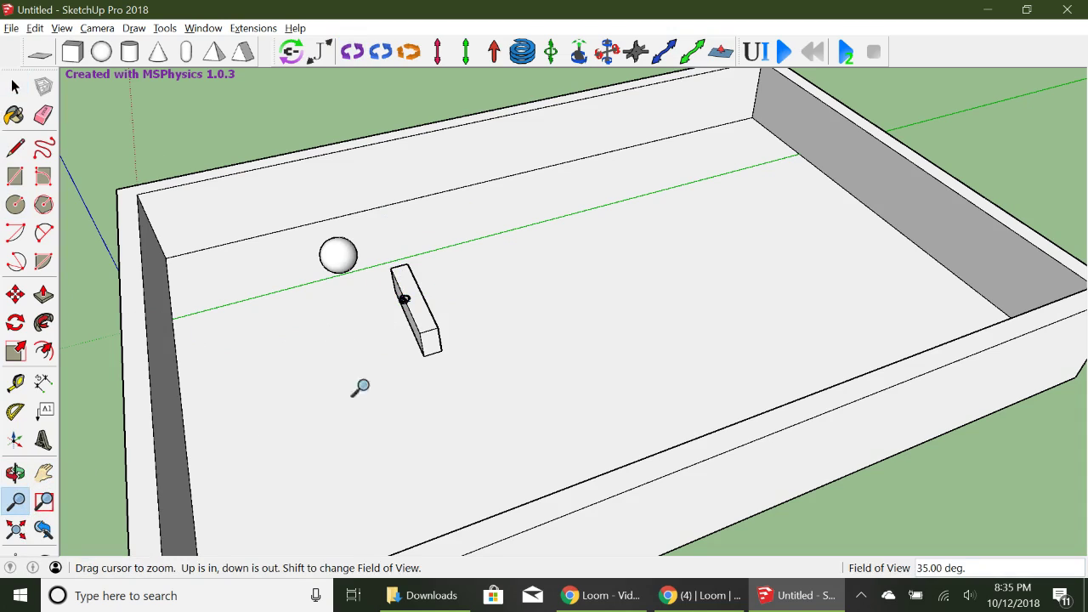
drag(442, 344, 365, 206)
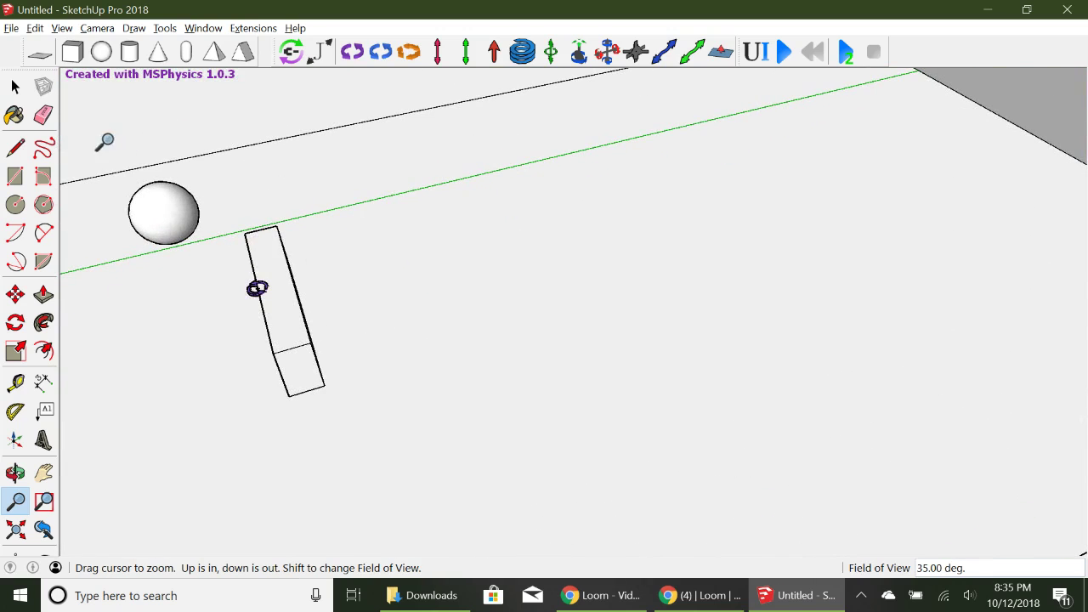
key(space)
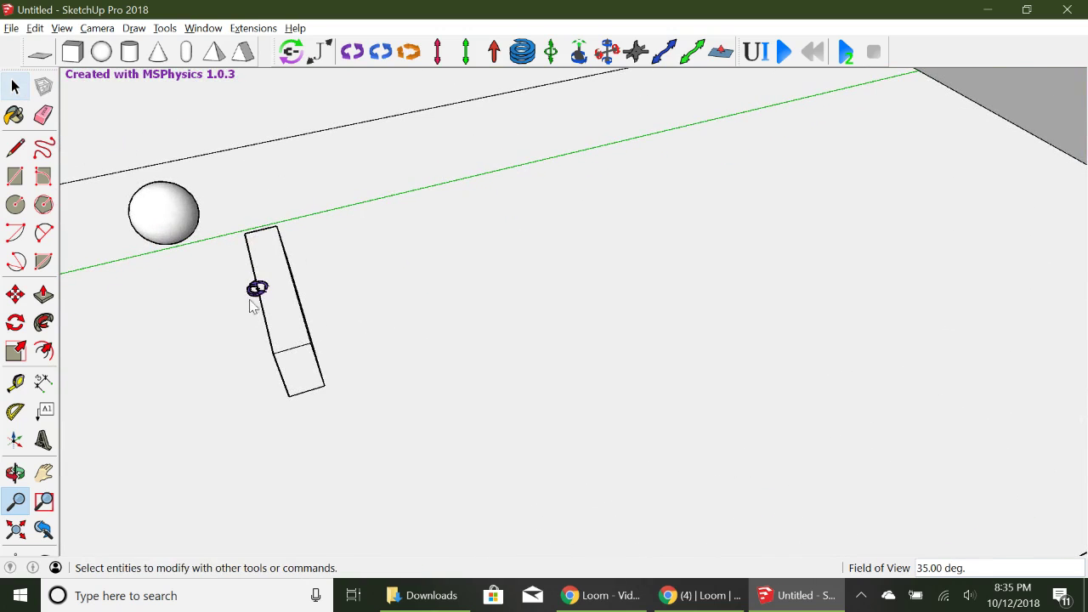
key(z)
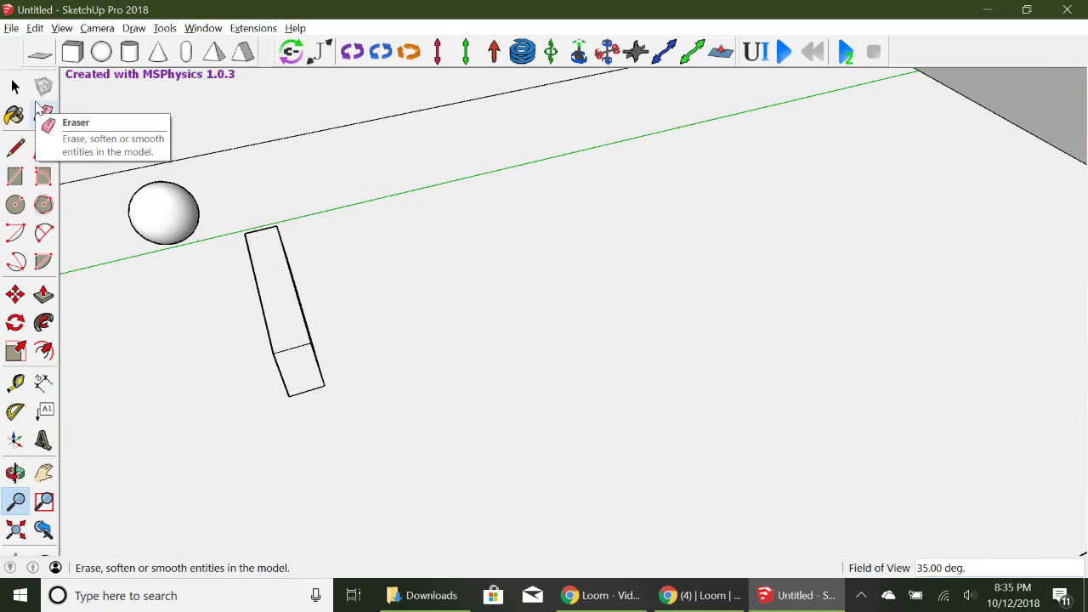
Add a hinge joint with a vertical axis near the middle of the narrow block's long upper edge.
click(352, 52)
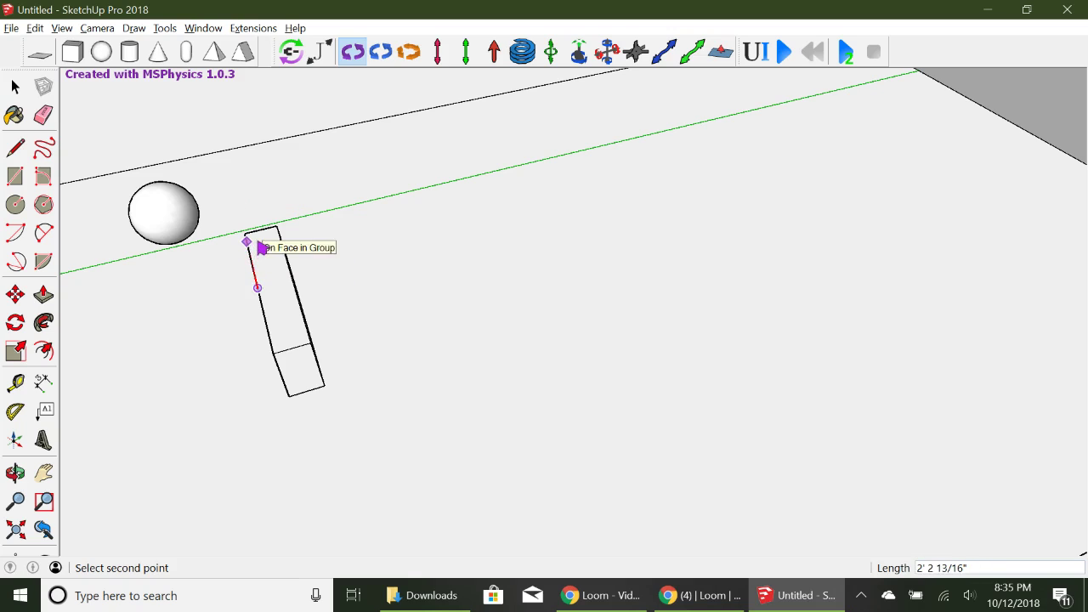
click(15, 472)
drag(278, 334, 440, 236)
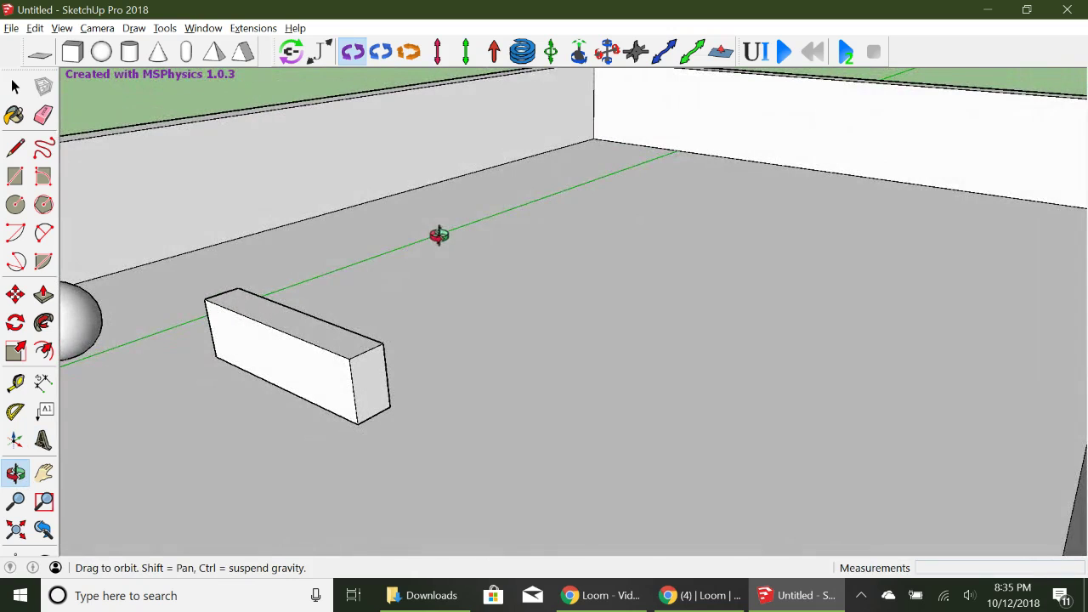
click(358, 56)
click(274, 329)
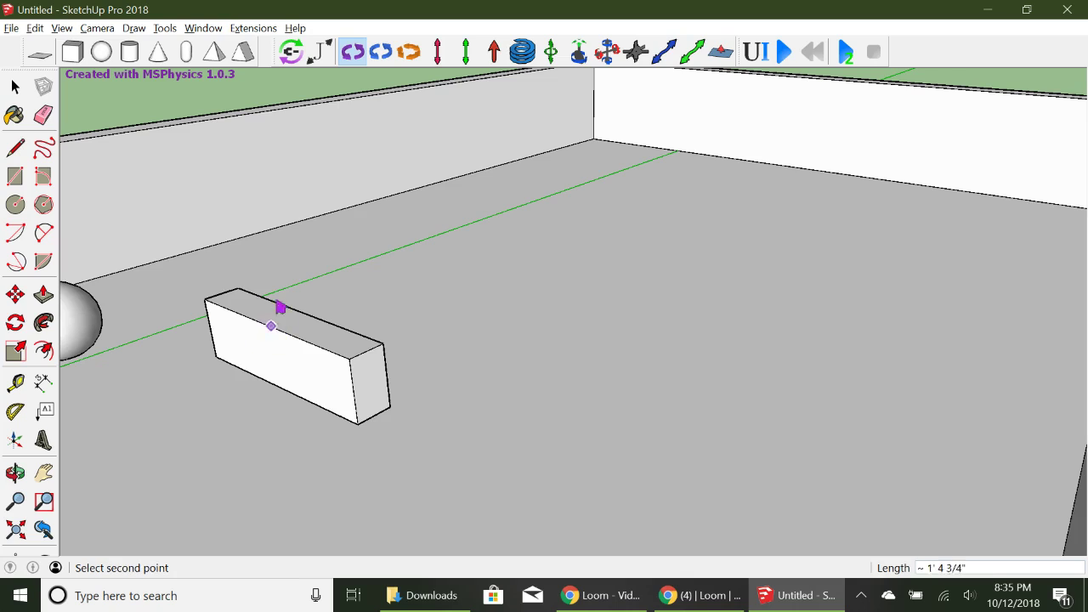
click(272, 247)
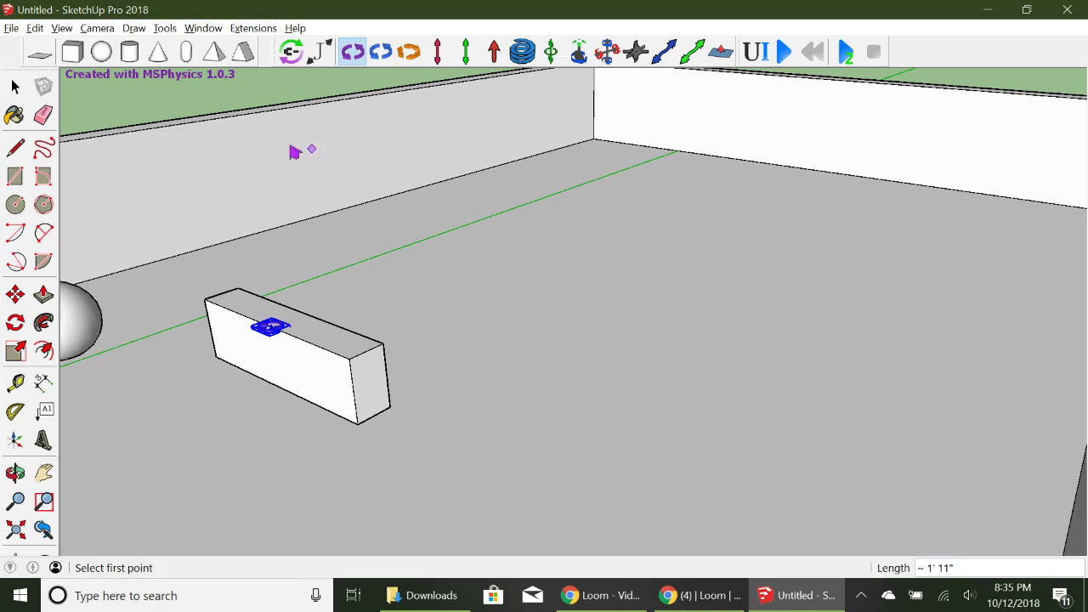
click(14, 86)
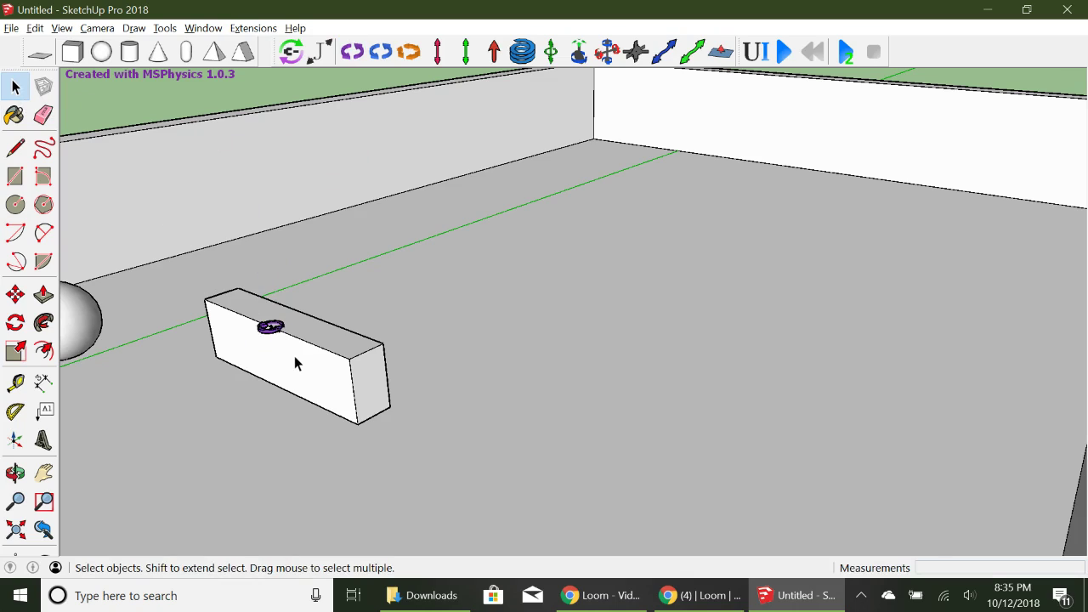
click(294, 356)
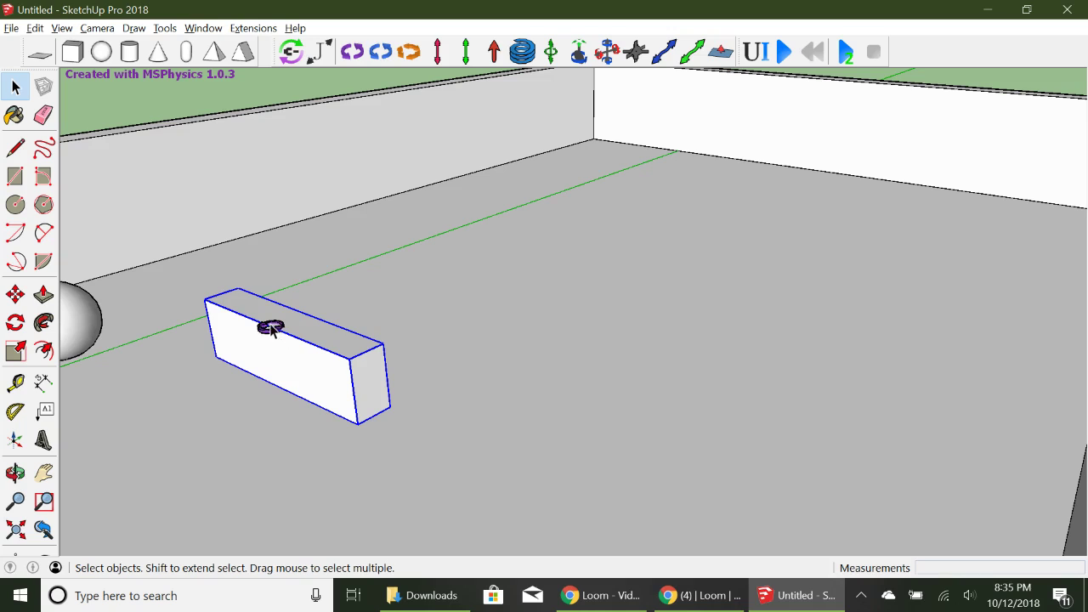
click(195, 109)
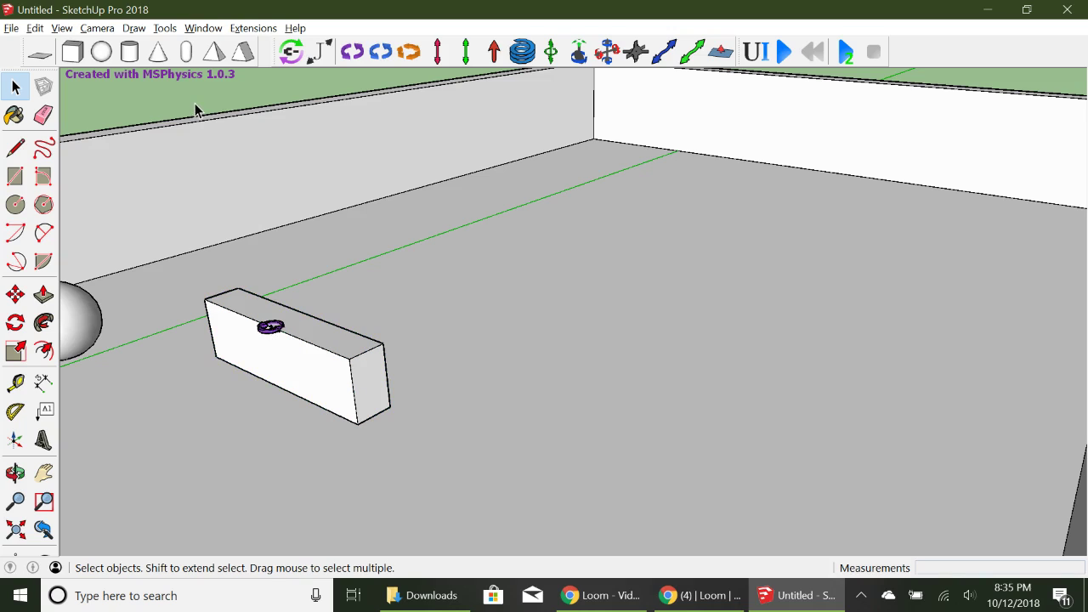
Connect the hinge joint on the narrow block's long upper edge to the block itself.
click(291, 54)
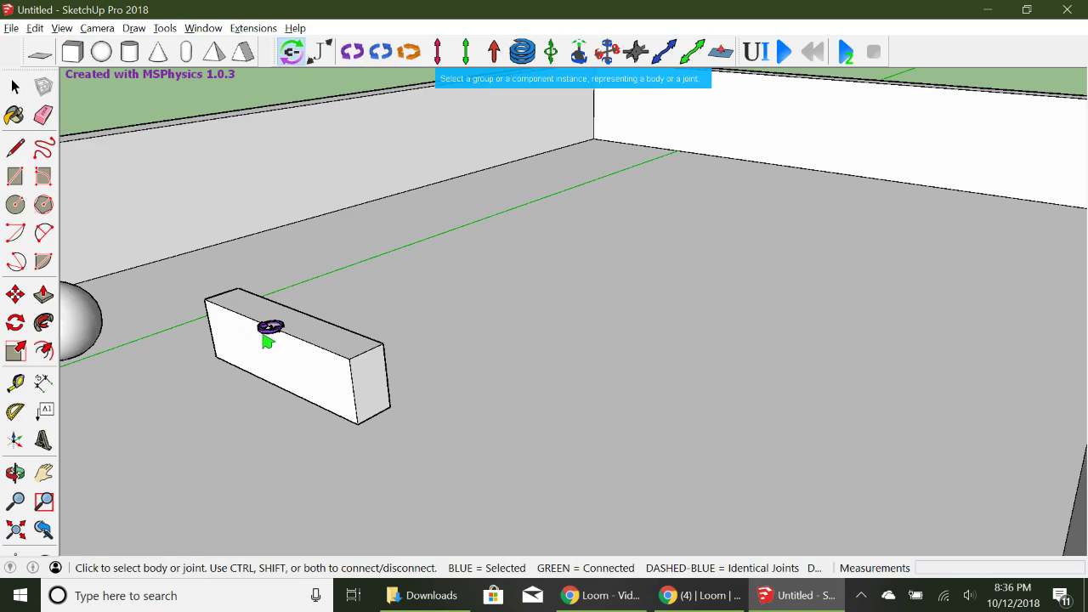
click(265, 335)
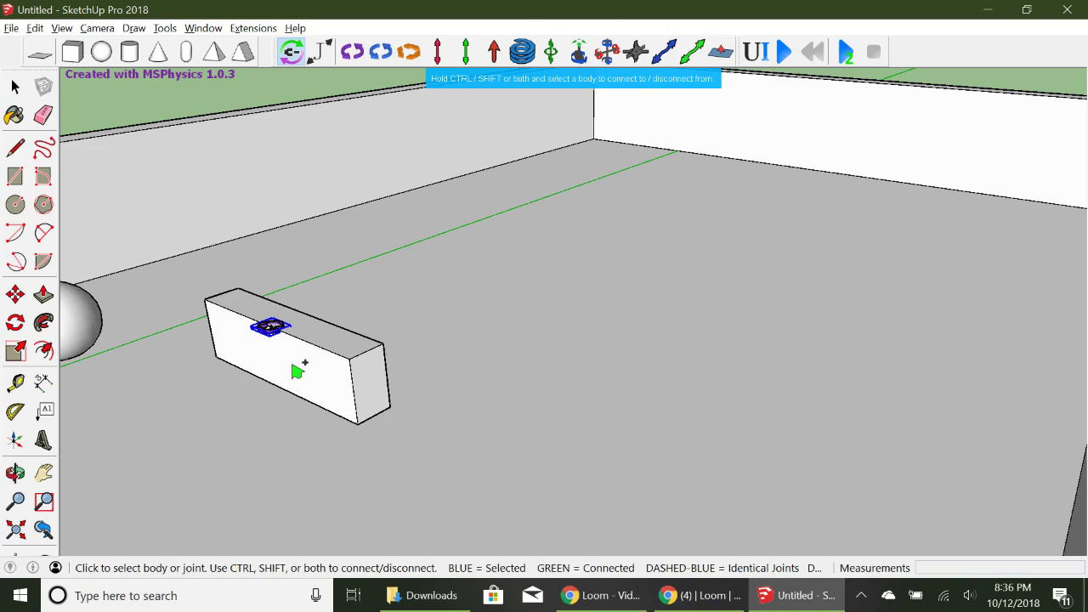
ctrl+click(280, 358)
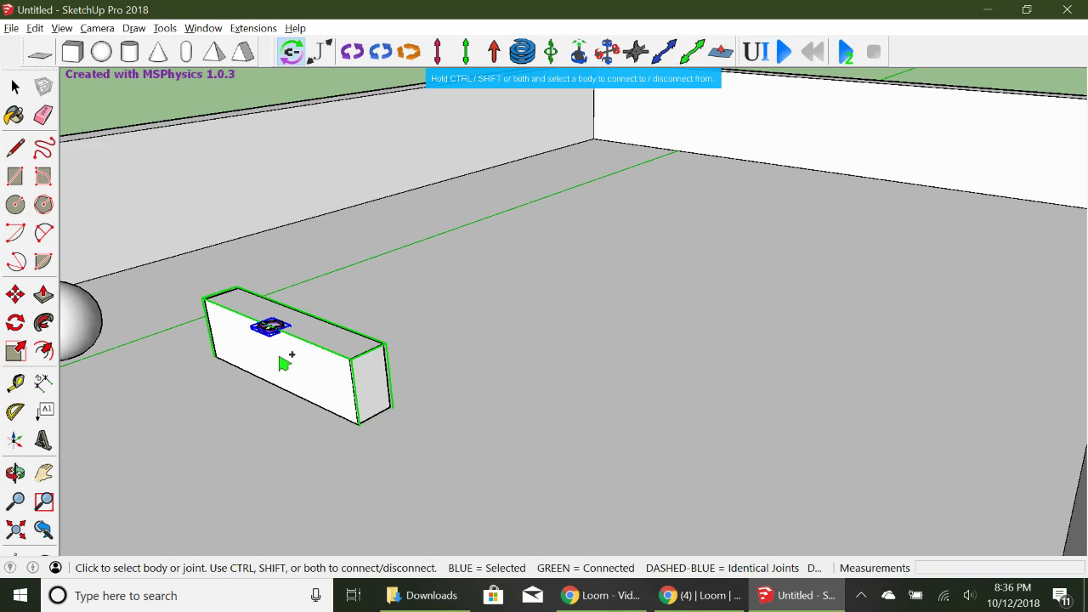
click(16, 85)
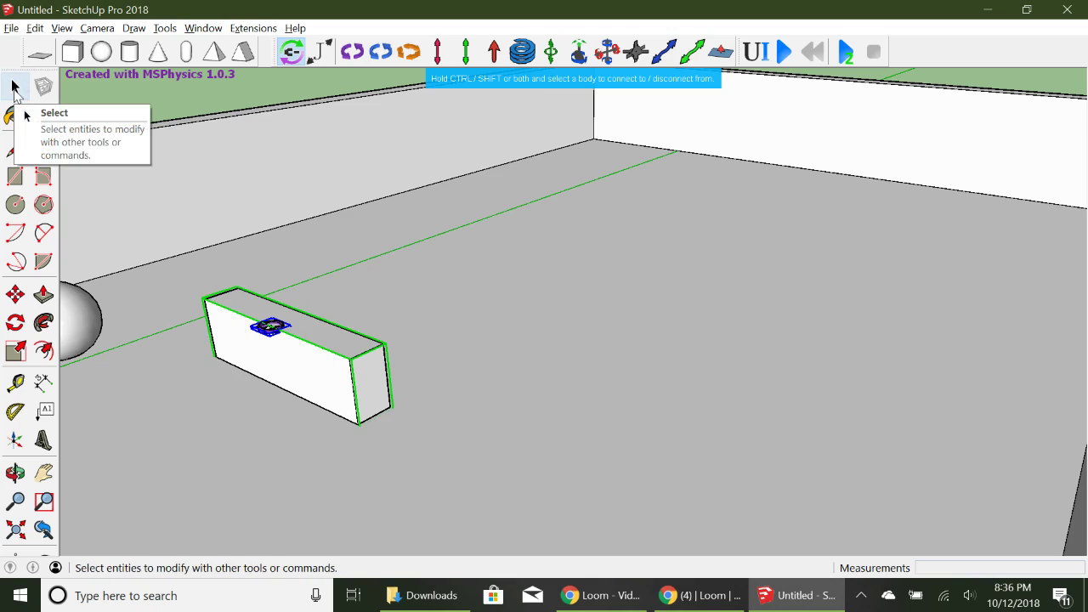
click(15, 87)
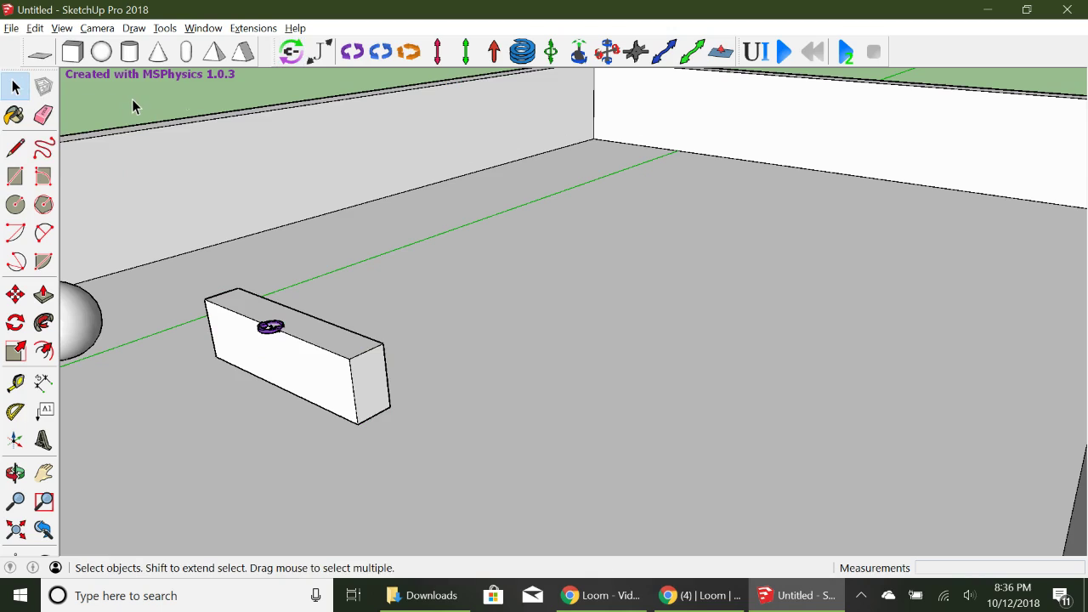
Run the simulation, pull the narrow block around its hinge to test the rotation, and reset the simulation.
click(784, 52)
drag(371, 377, 459, 334)
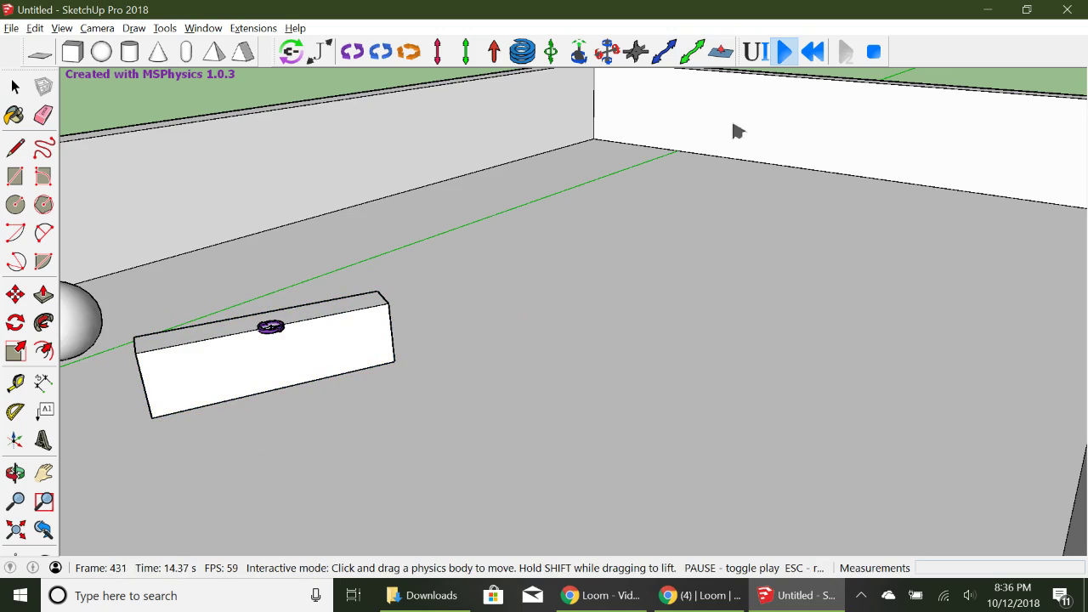
click(812, 58)
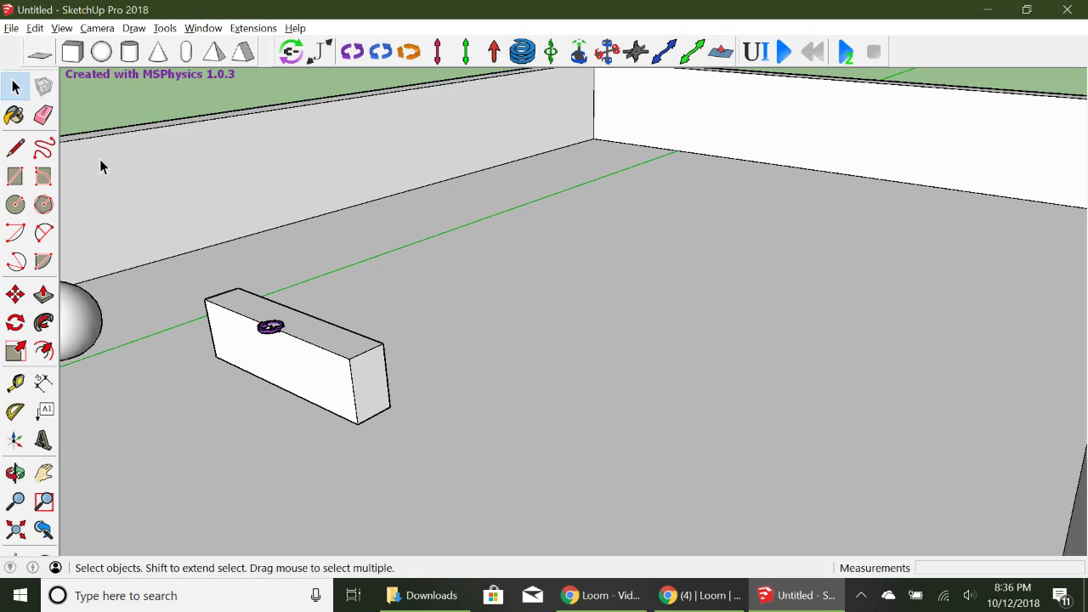
Raise the narrow block about 7 3/16" so that it clears the box floor, leaving the hinge in place.
click(321, 371)
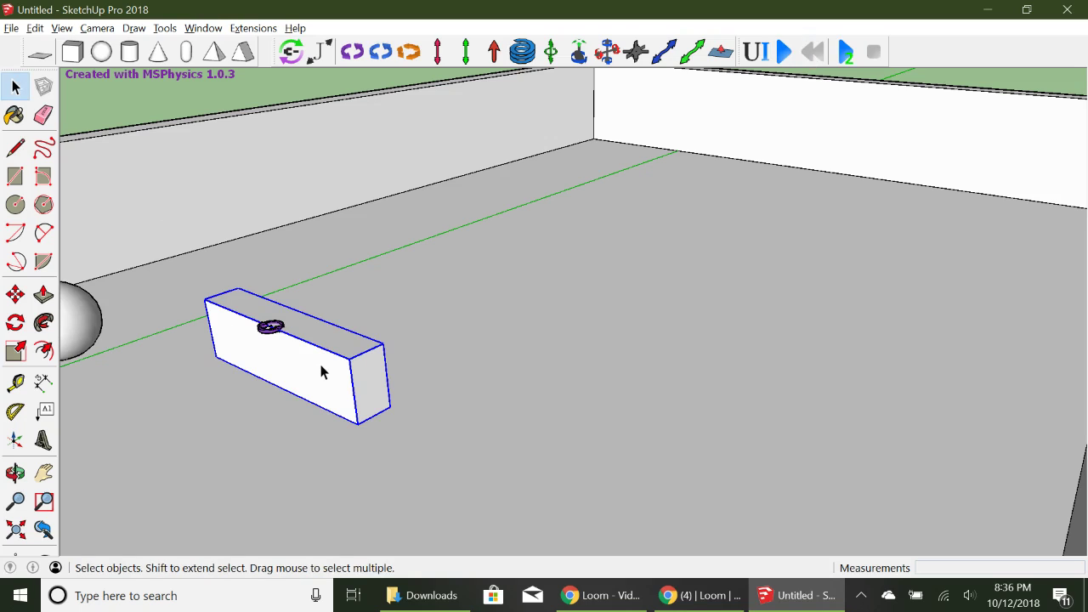
click(16, 294)
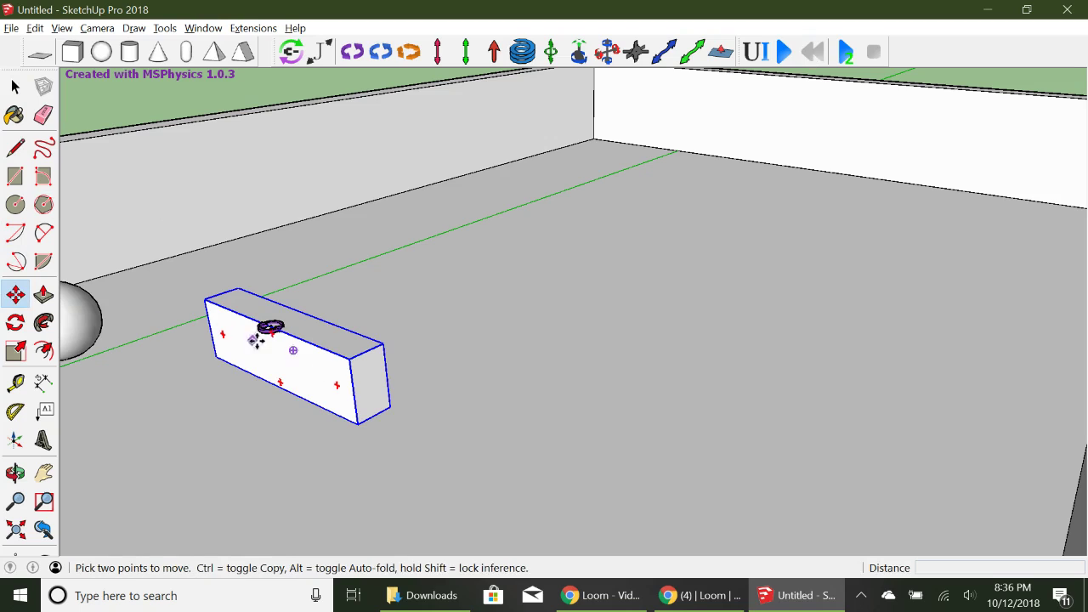
click(330, 384)
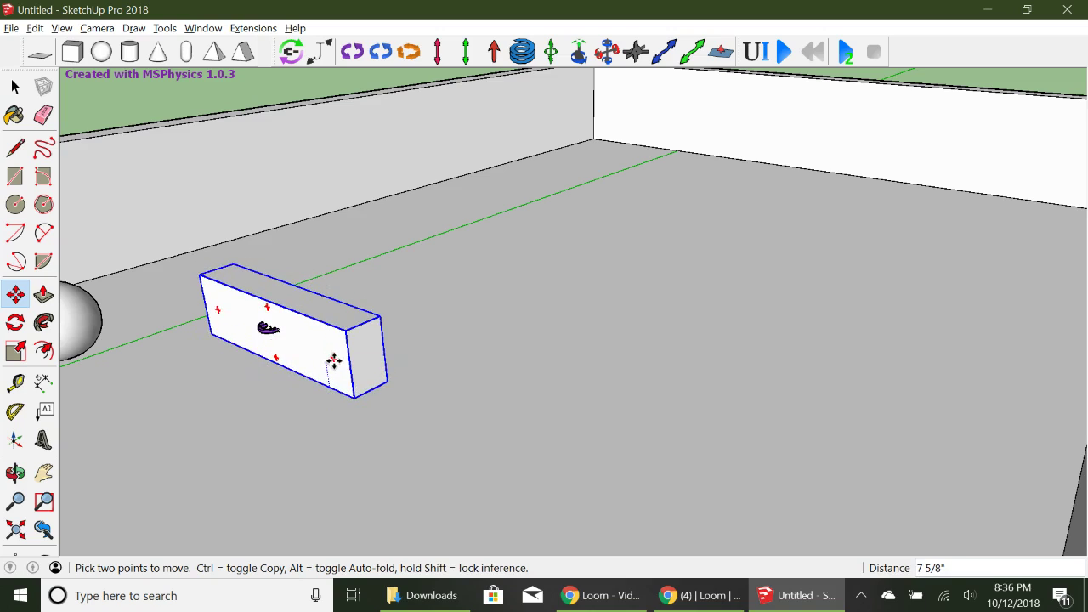
click(333, 363)
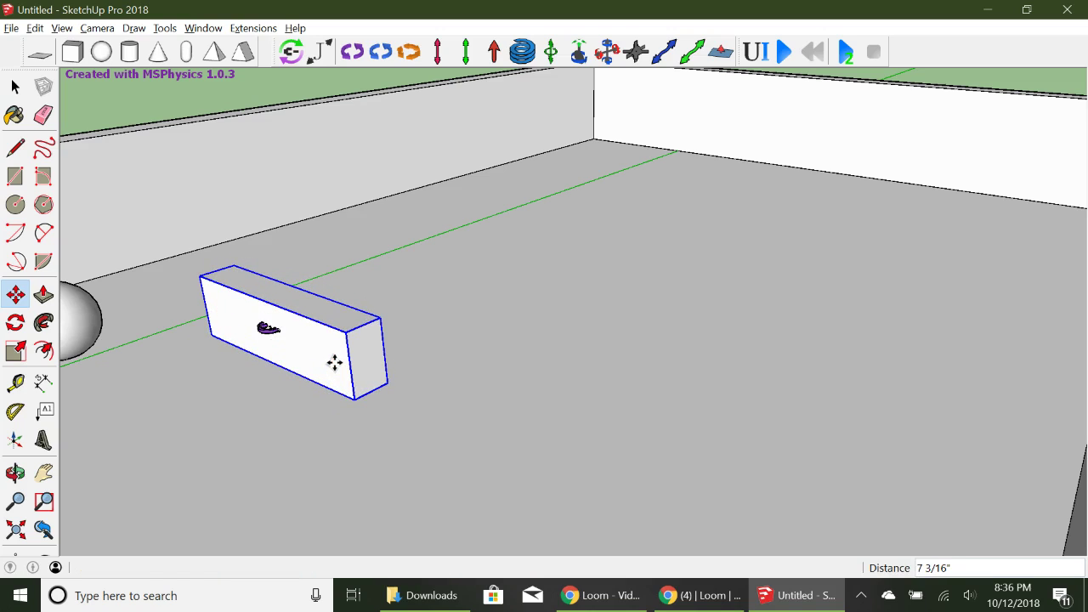
Simulate the raised block, swing it by its far end around the hinge, and reset the simulation.
click(784, 53)
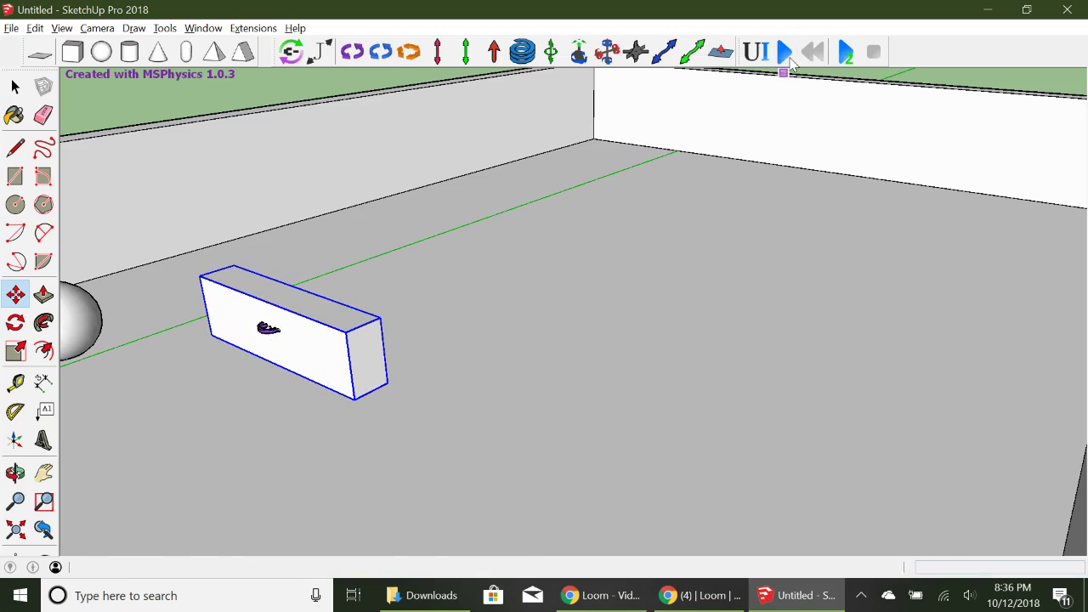
drag(368, 376, 459, 319)
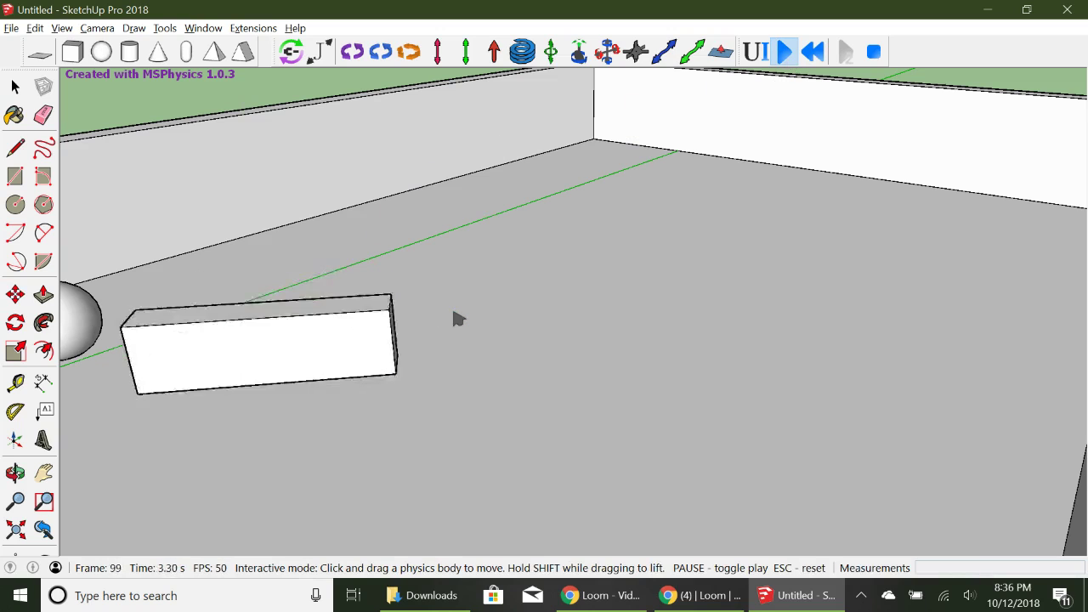
click(813, 55)
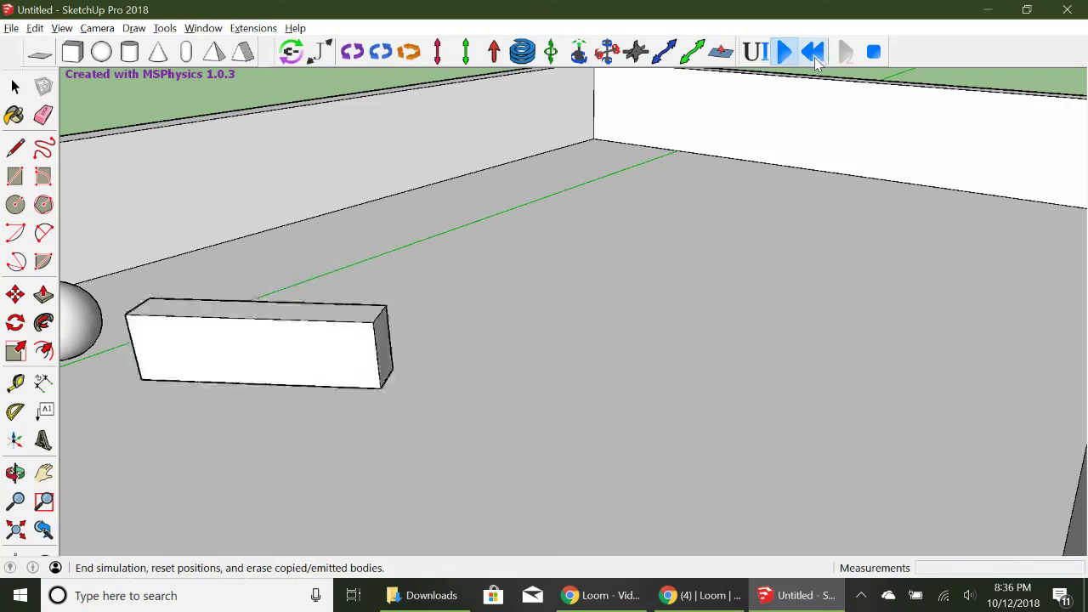
Test the raised block's hinge rotation again from a lower viewing angle and reset the simulation.
click(16, 475)
drag(236, 433, 290, 371)
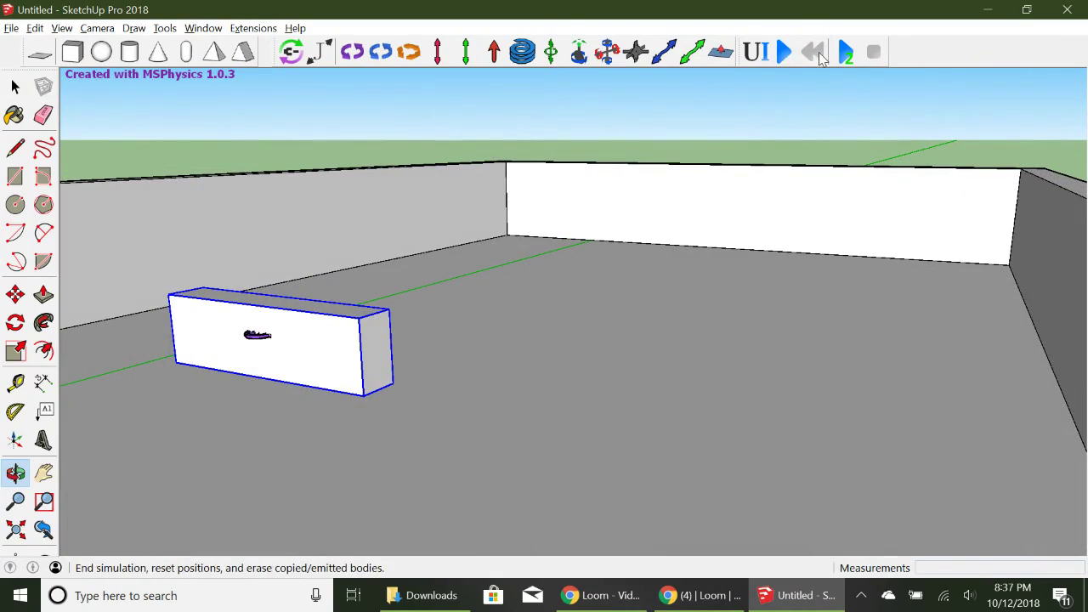
click(784, 53)
drag(298, 355, 409, 323)
click(812, 52)
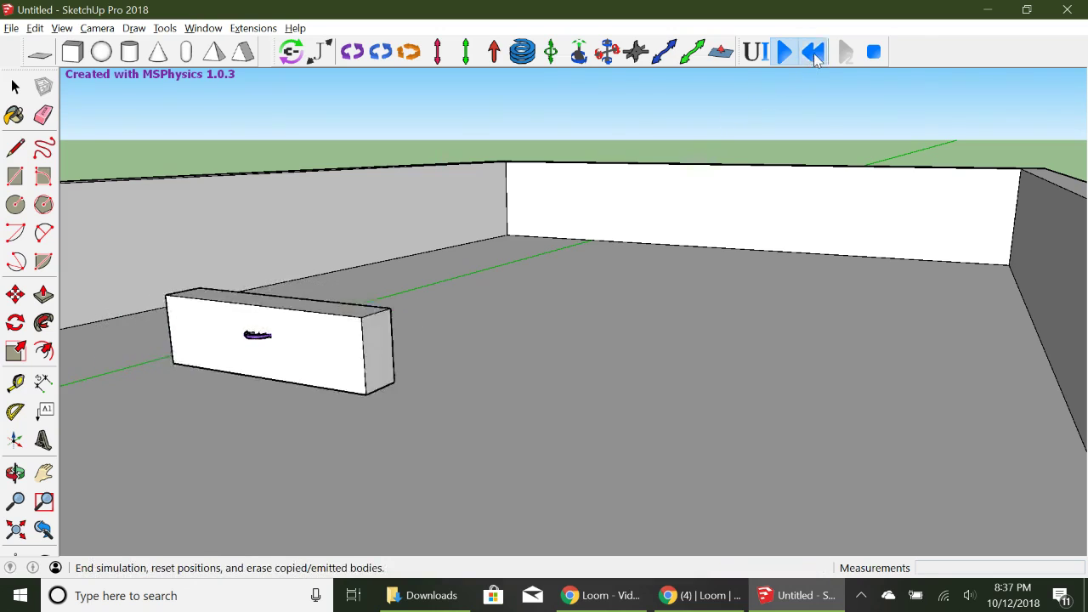
Draw a long narrow box shape on the open floor beyond the hinged block, with its length running across the green axis.
click(16, 474)
drag(372, 346, 269, 505)
drag(516, 377, 444, 446)
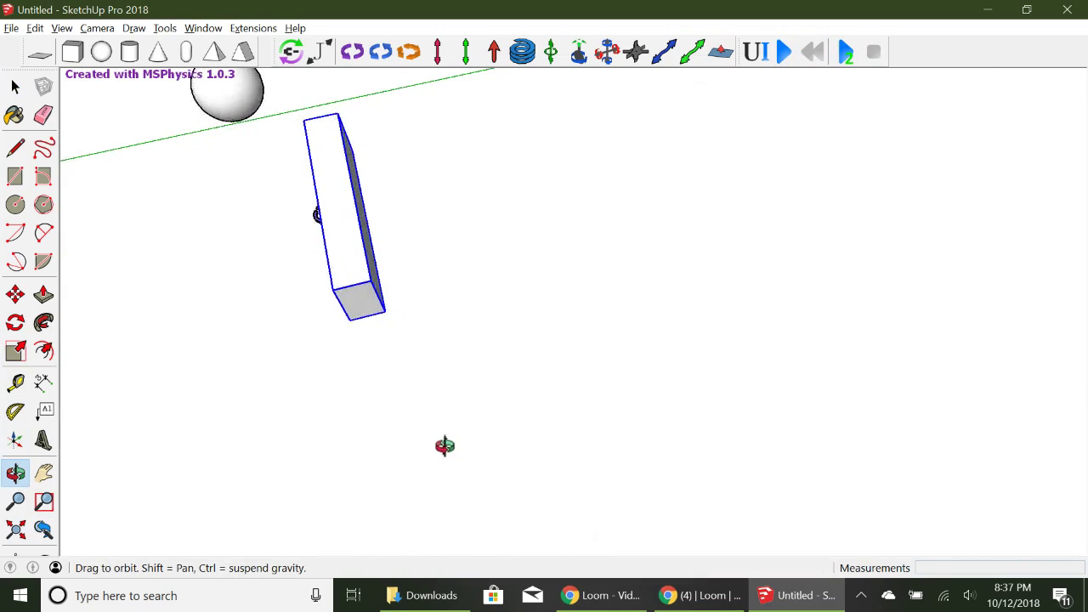
click(43, 474)
drag(493, 328, 350, 469)
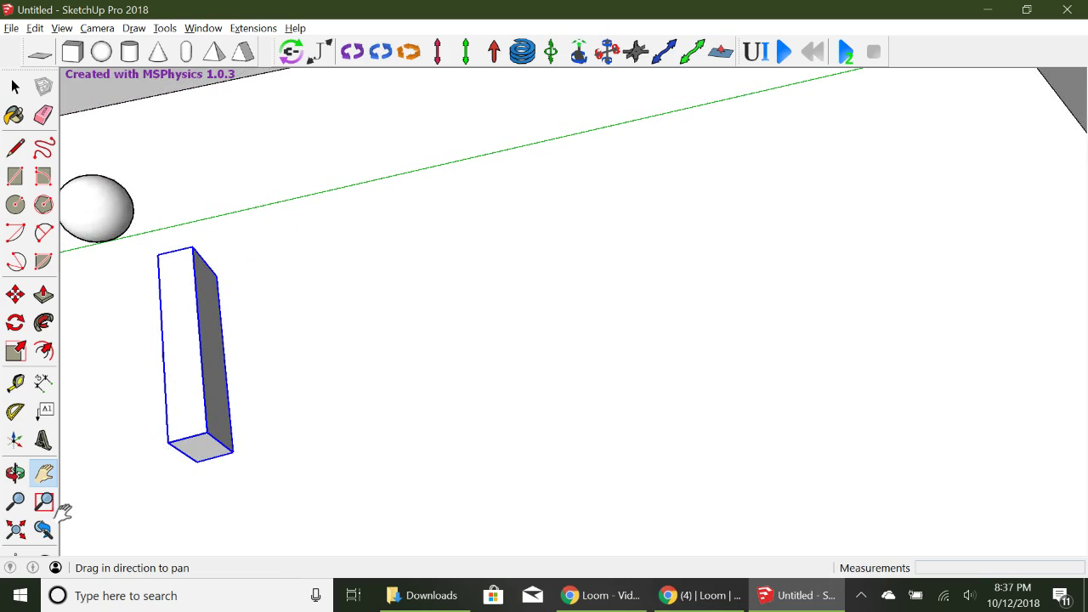
click(15, 501)
drag(365, 332, 352, 421)
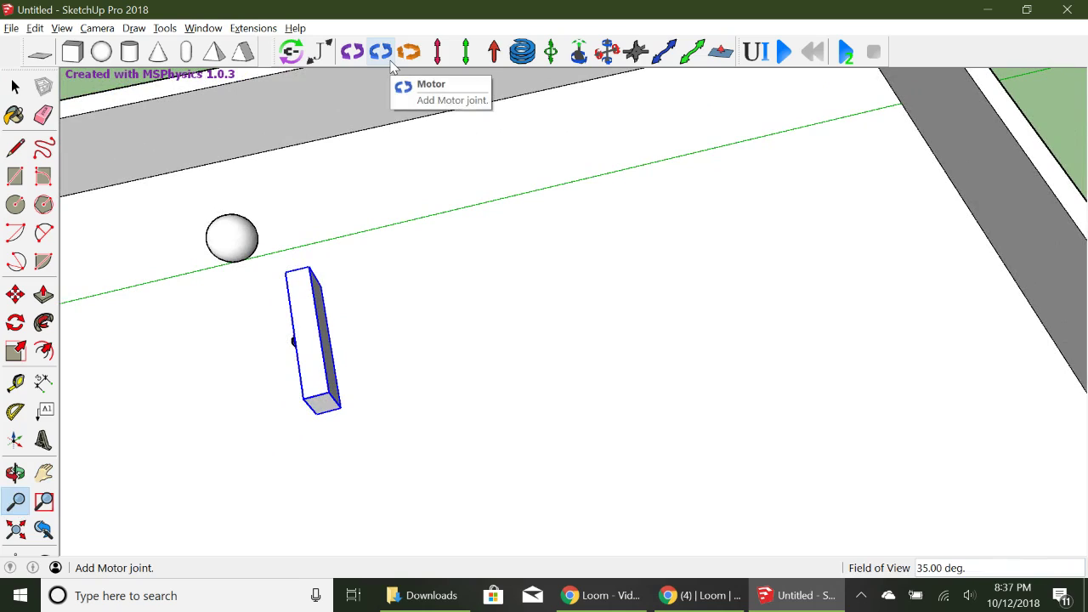
click(16, 88)
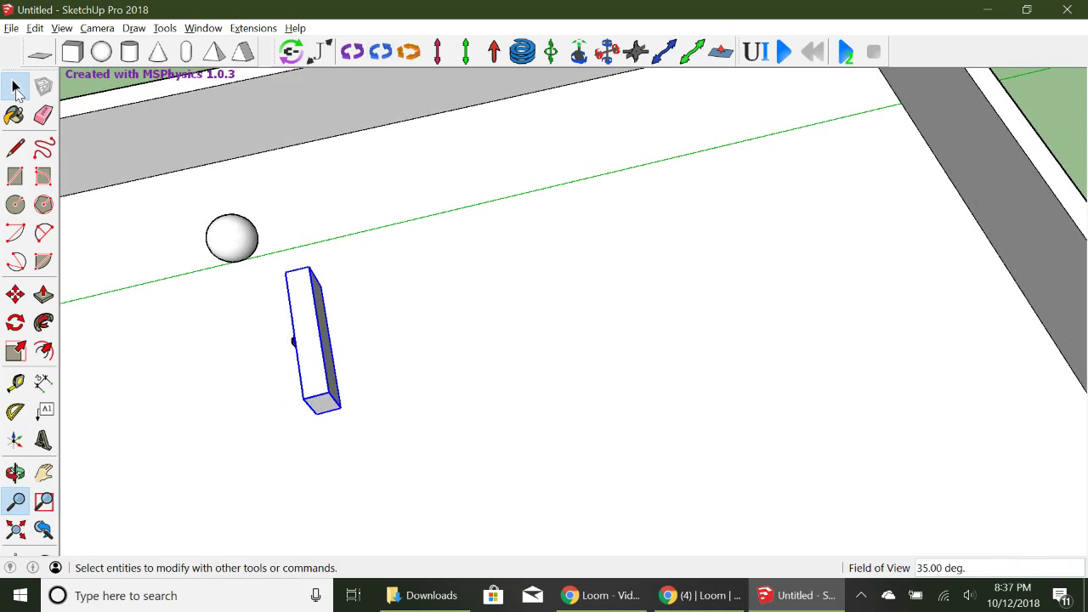
click(77, 96)
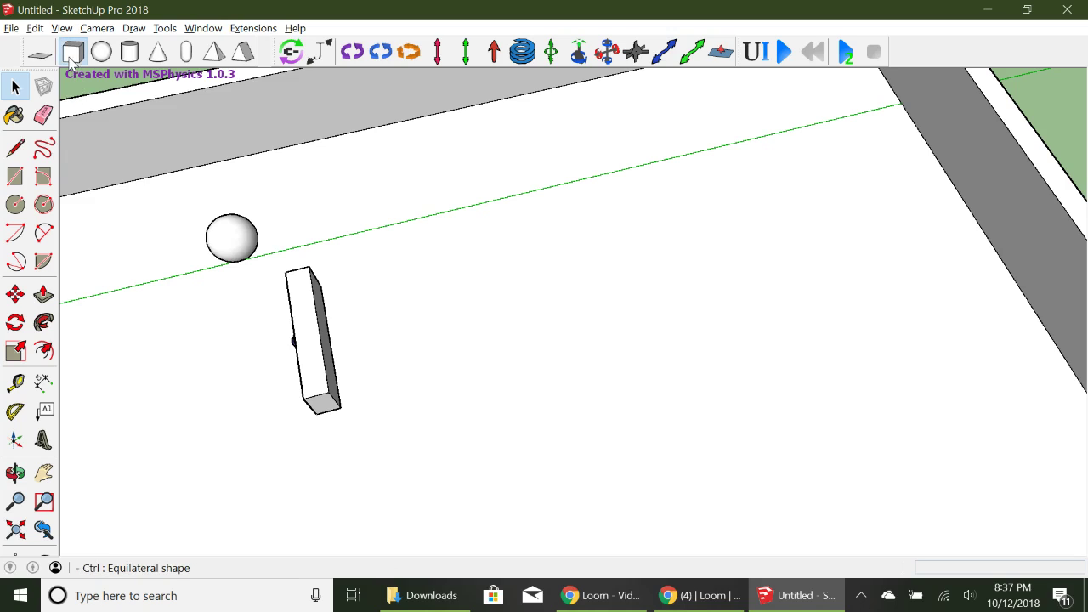
click(72, 51)
click(602, 291)
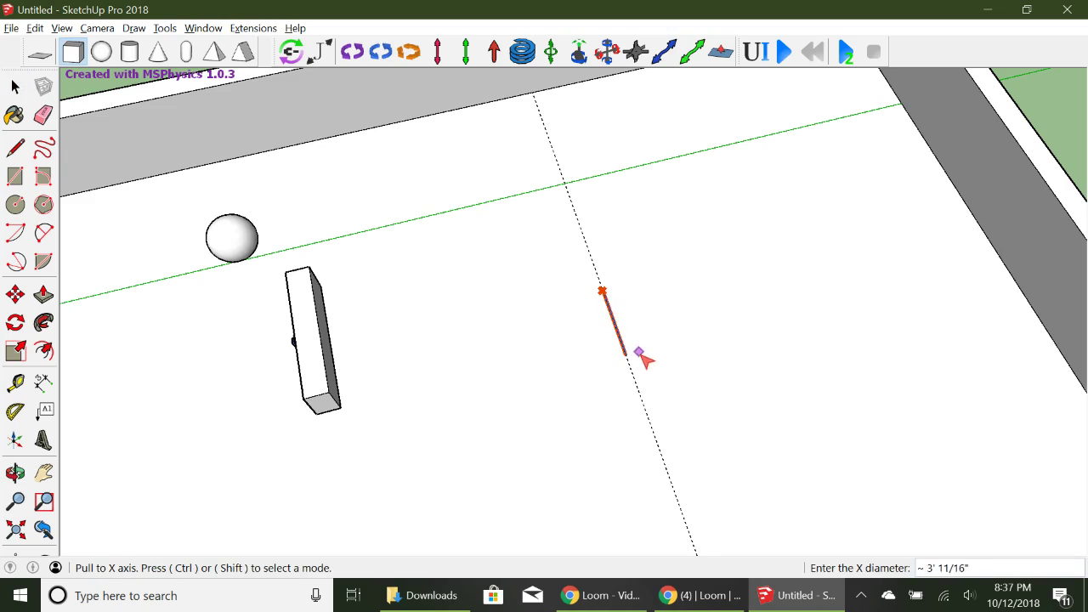
click(668, 471)
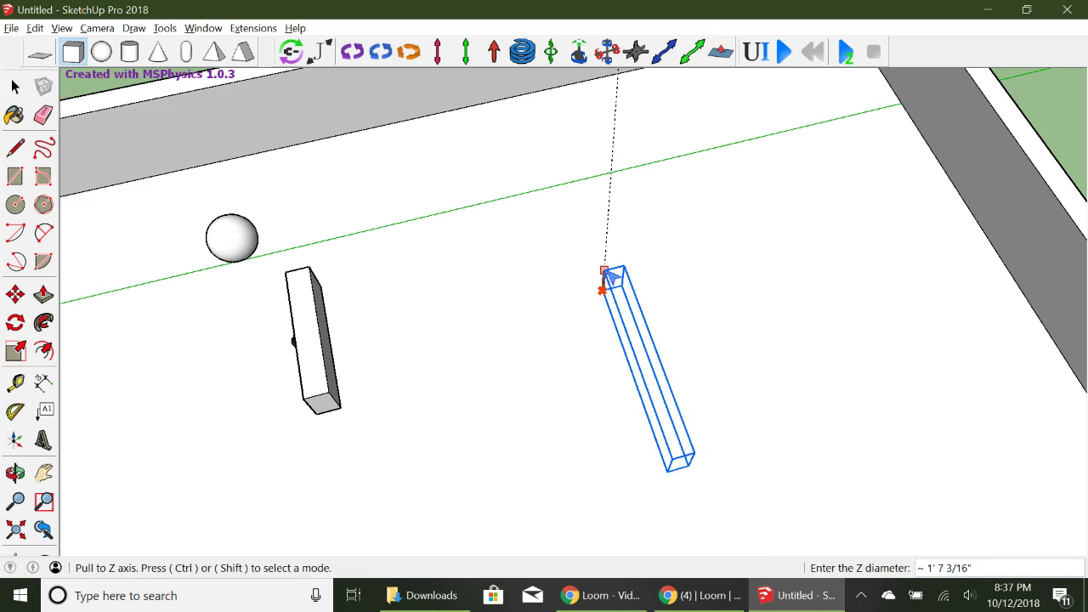
click(611, 269)
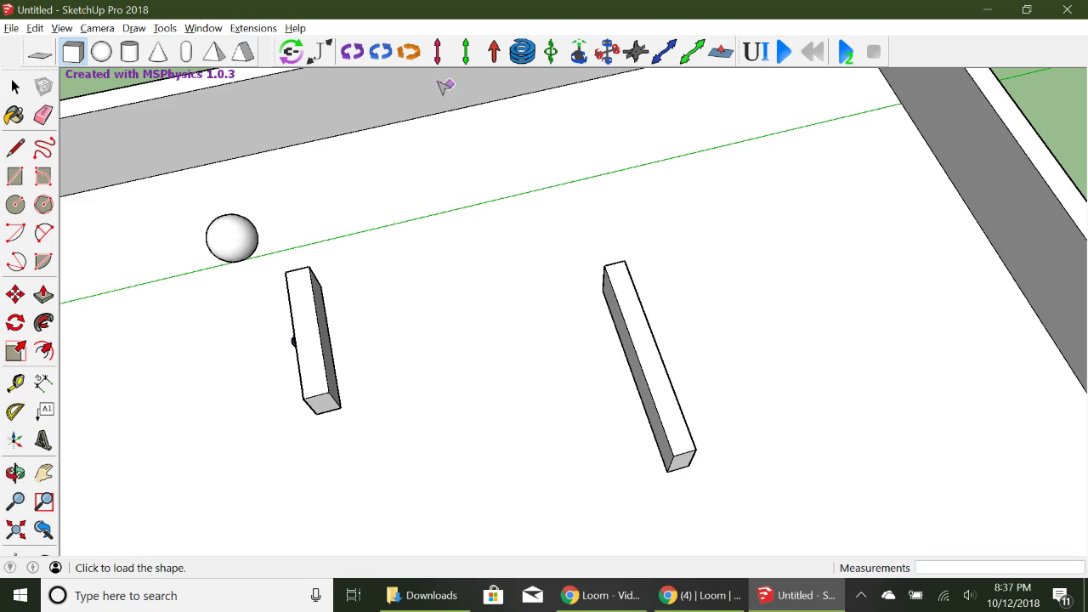
Add a vertical-axis motor joint at the middle of the new bar's far long upper edge and connect it to the bar.
click(380, 54)
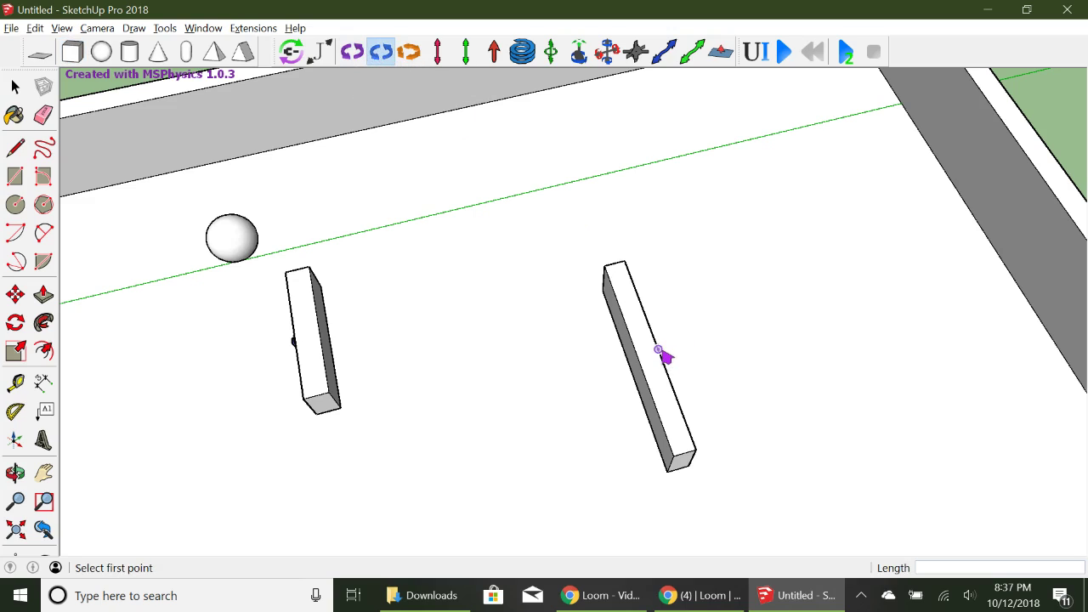
click(673, 290)
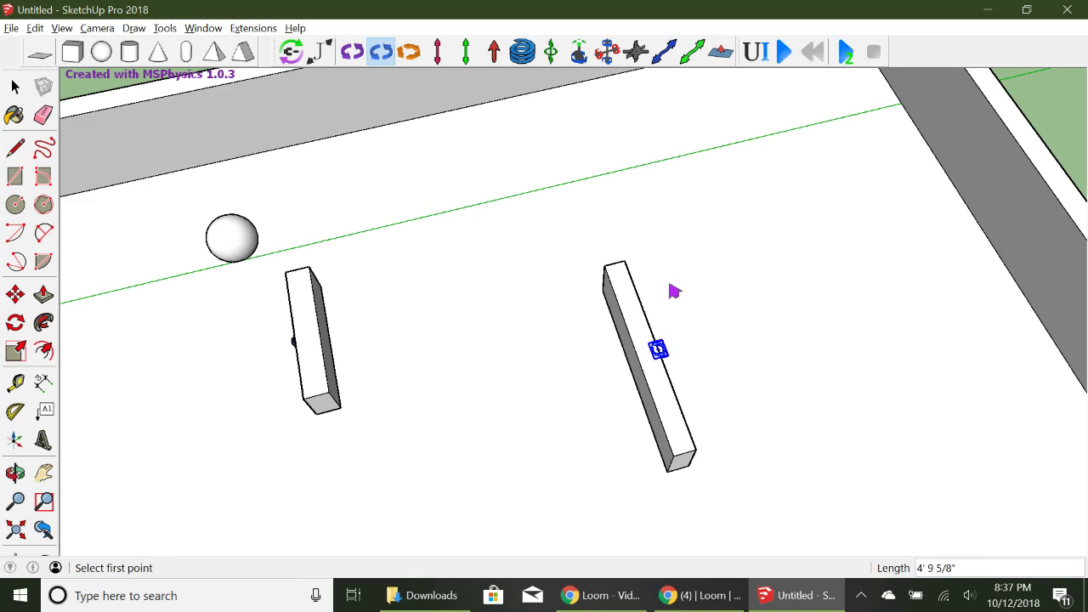
click(291, 52)
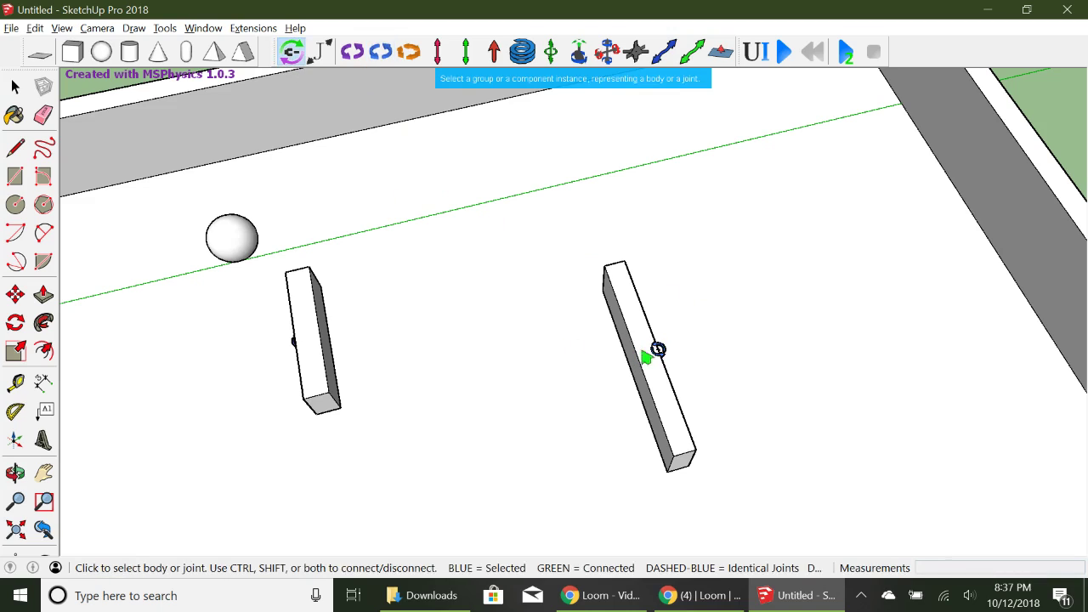
click(659, 349)
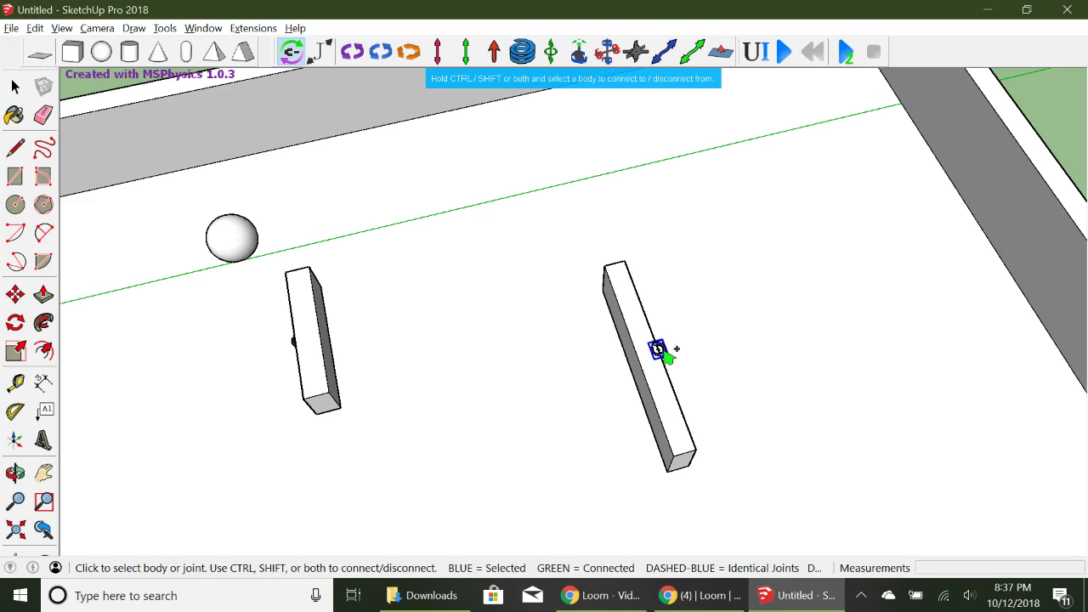
ctrl+click(663, 391)
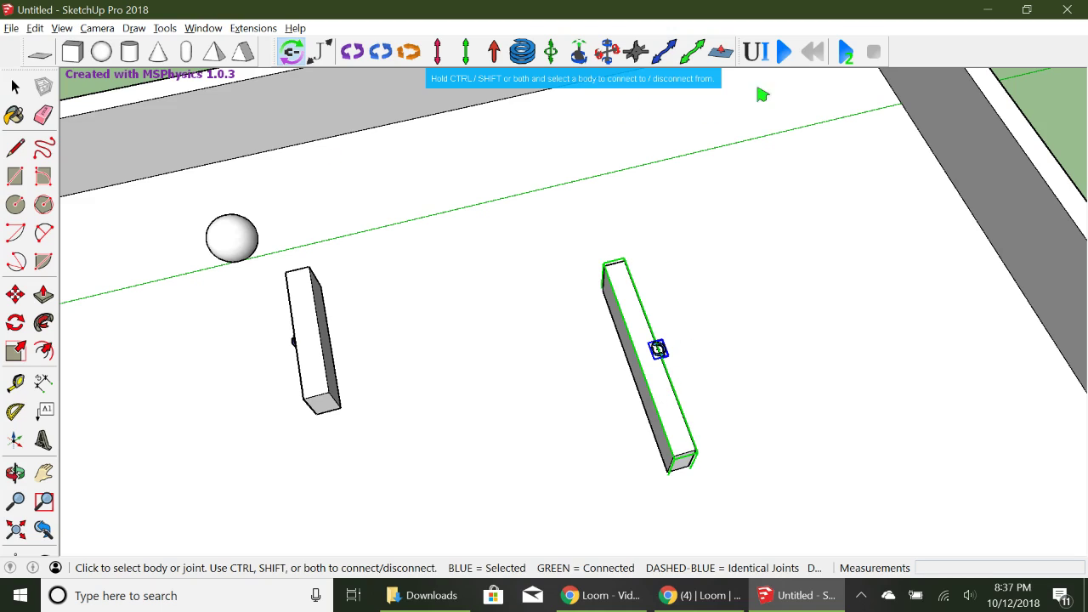
Run the simulation to check how the motor turns the long bar, and reset it.
click(785, 59)
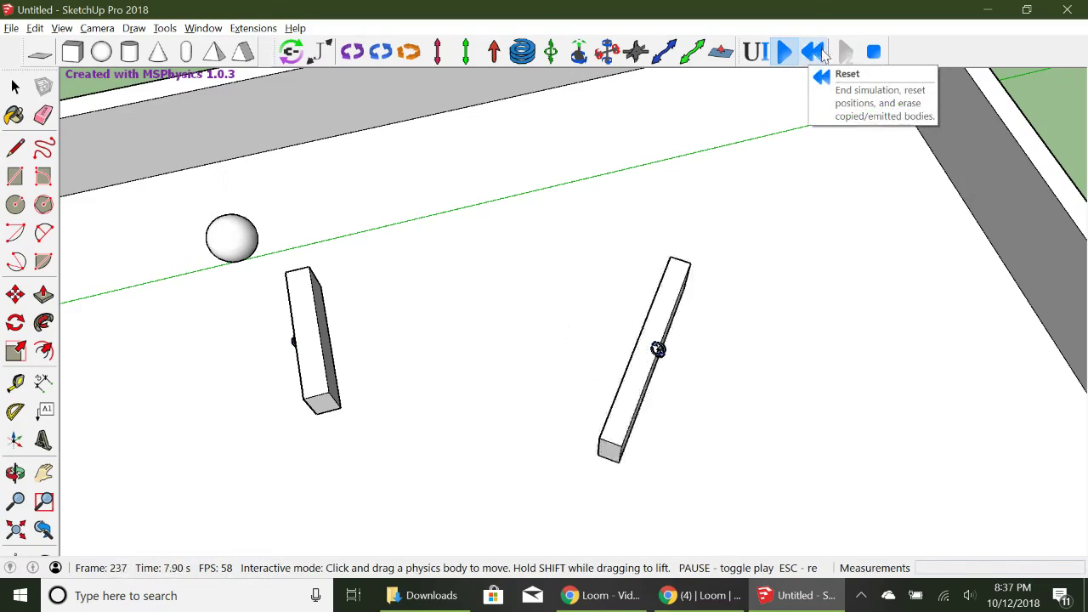
click(814, 52)
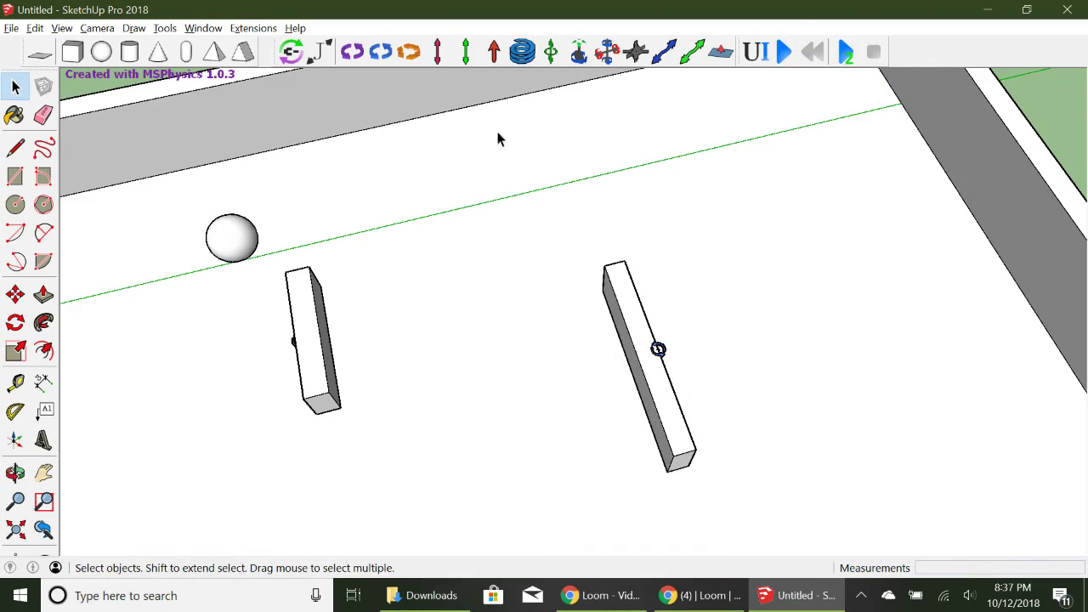
Copy the long bar about 5' 10 7/8" along the green axis, away from the hinged block.
click(639, 341)
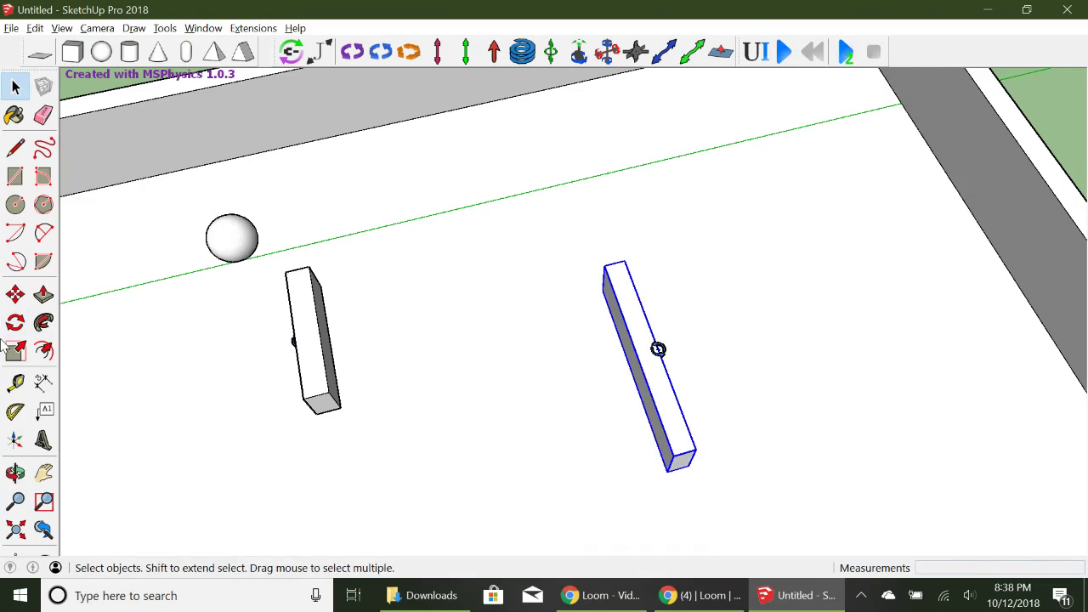
click(16, 294)
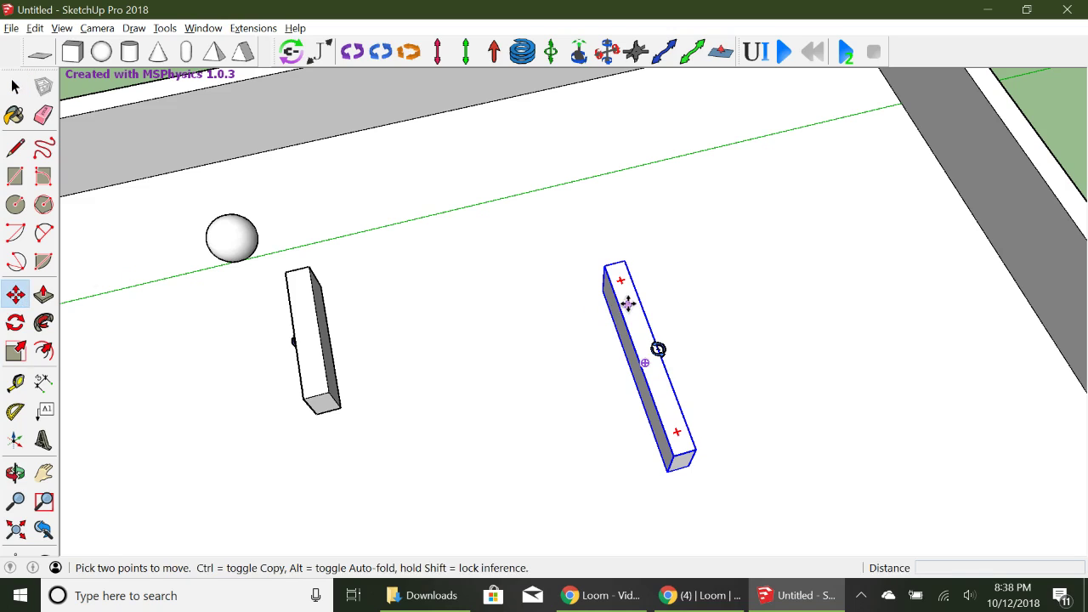
key(ctrl)
click(630, 302)
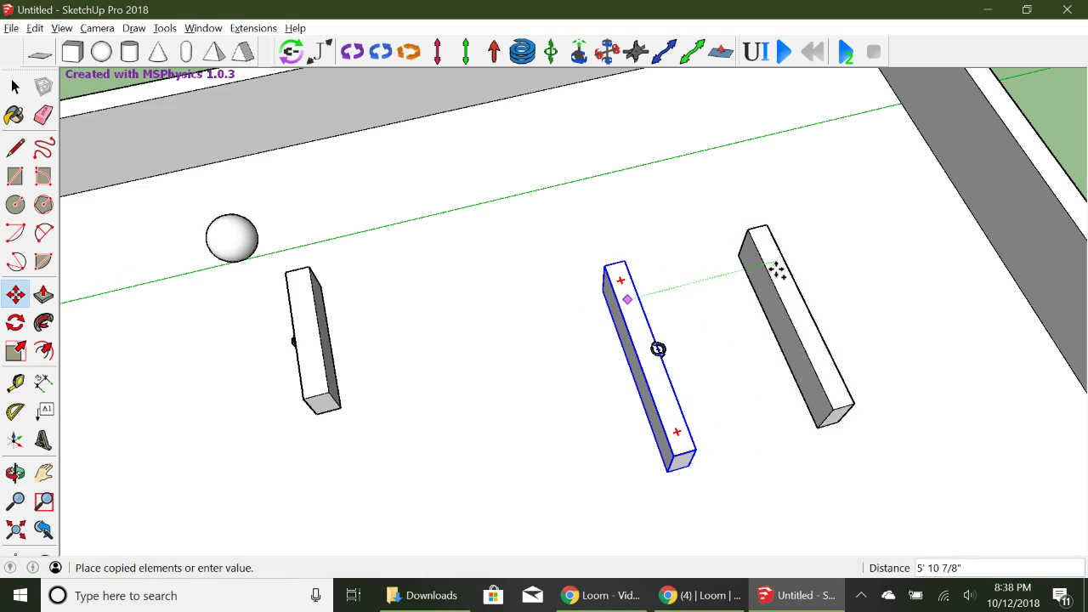
click(774, 266)
click(15, 86)
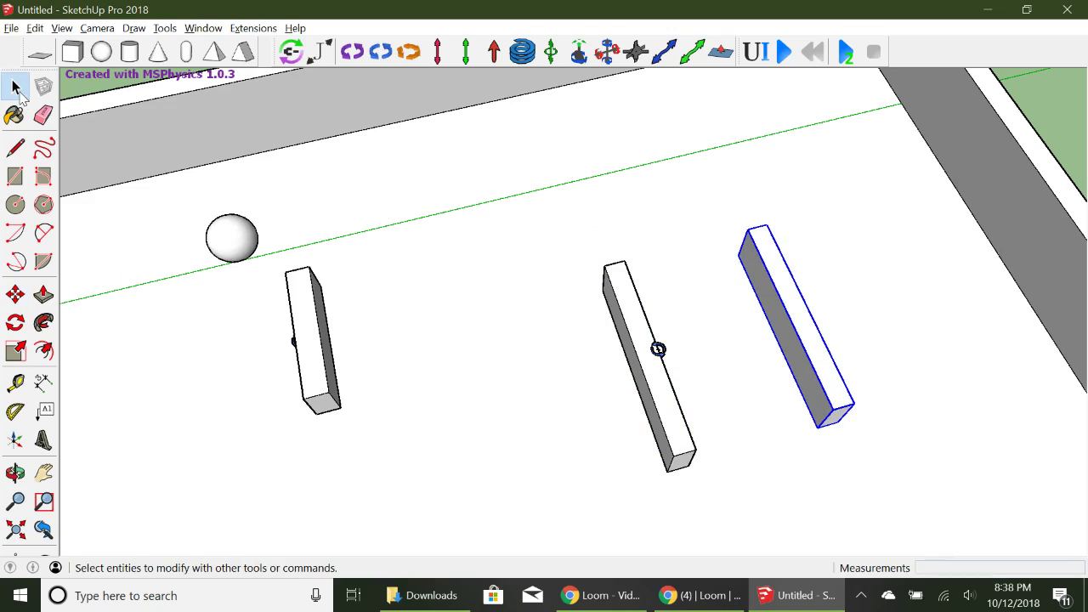
Add a motor joint pointing down the vertical axis at the middle of the copied bar's near long upper edge, about 1' 11" long.
click(1042, 117)
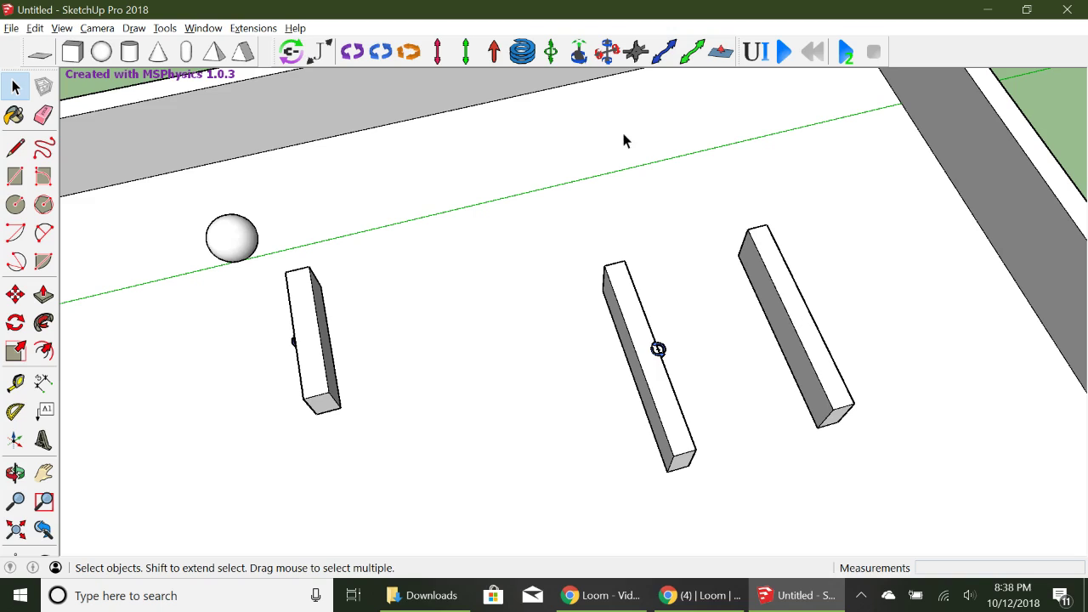
click(384, 60)
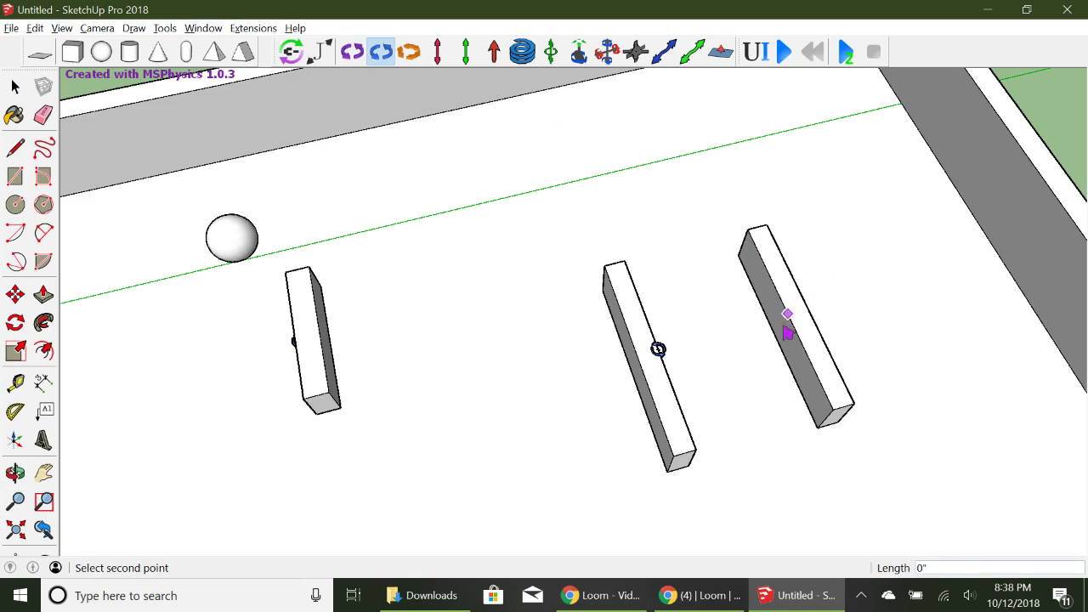
click(779, 338)
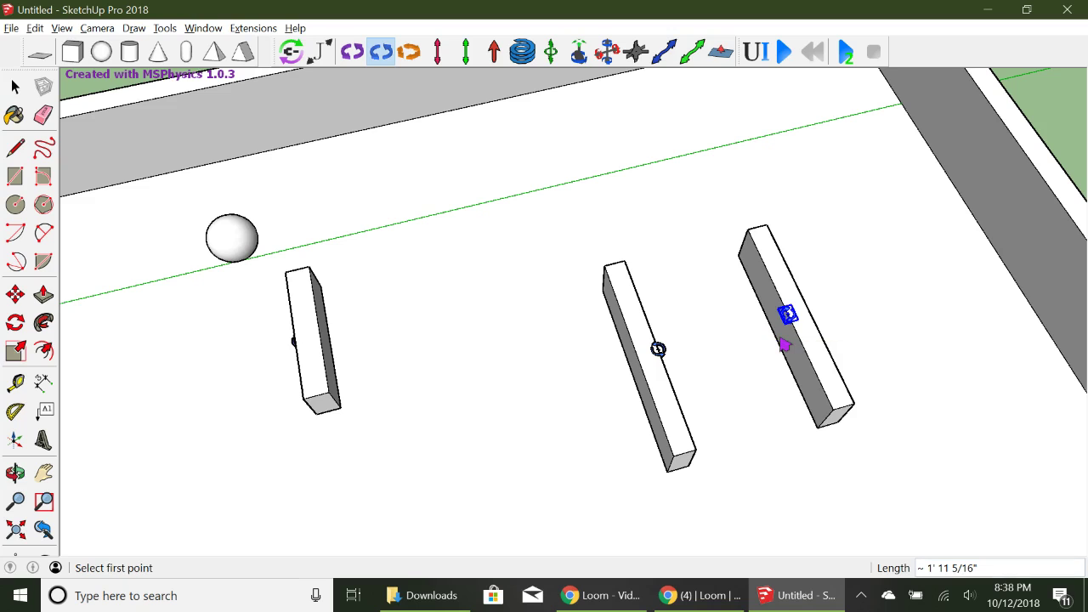
Run the simulation to check how the copied bar behaves with its own motor, and reset it.
click(15, 502)
drag(699, 389, 587, 236)
click(45, 473)
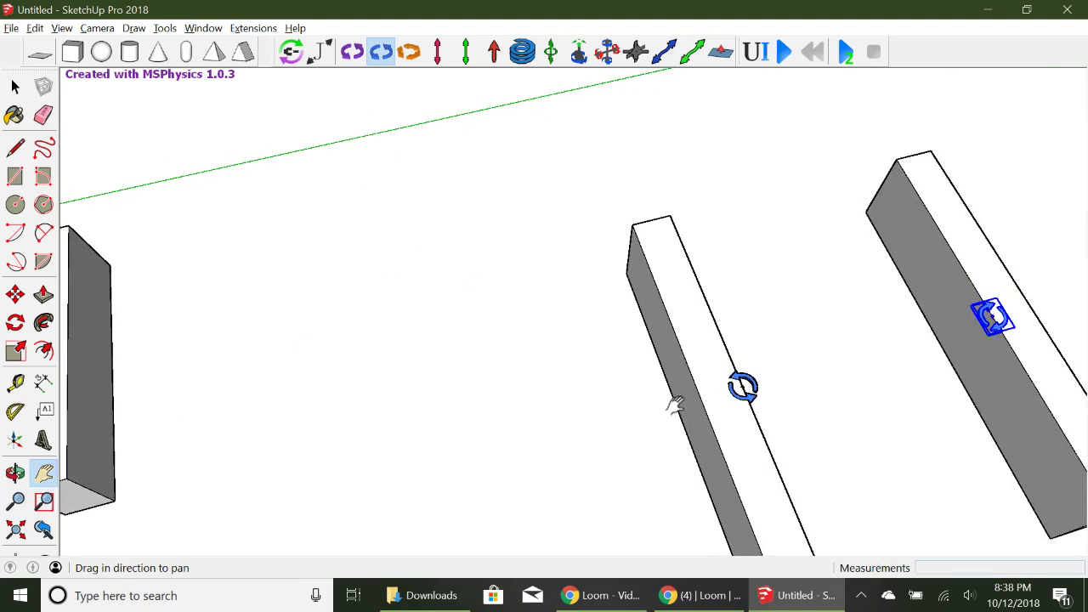
drag(676, 400, 327, 392)
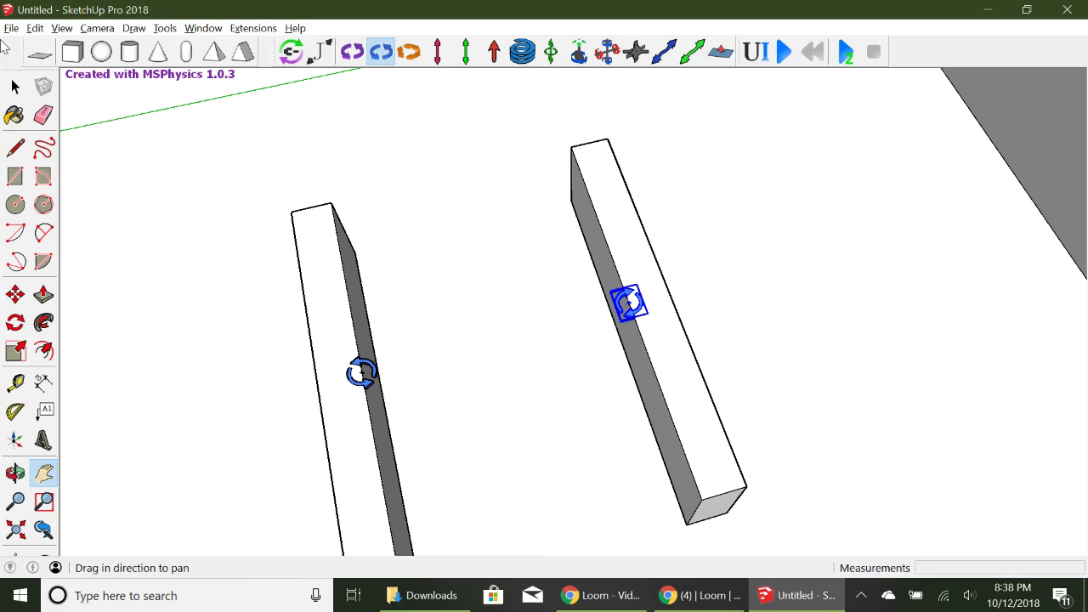
click(15, 86)
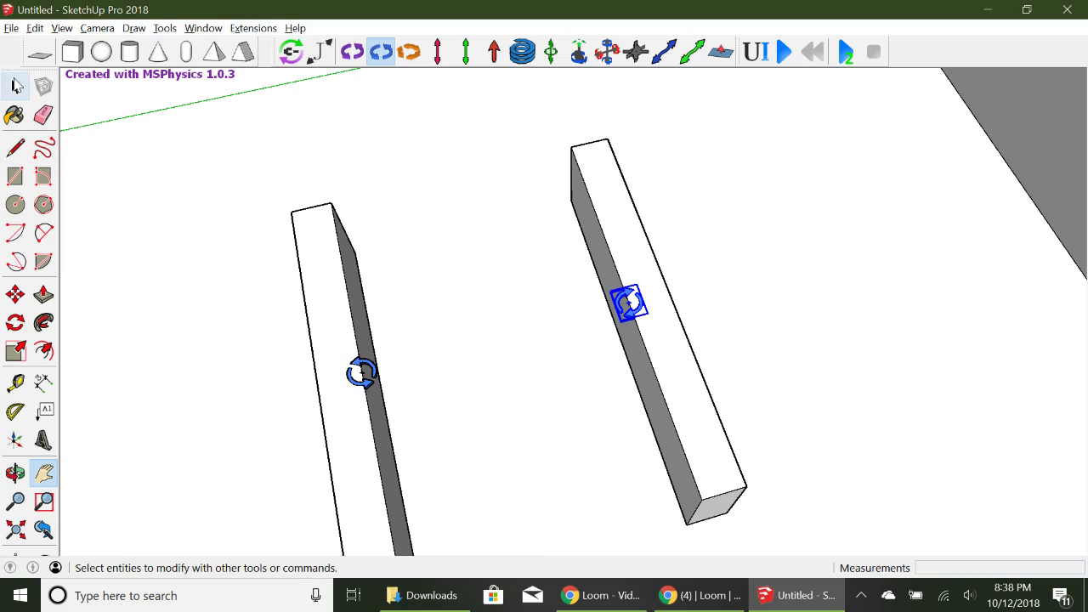
click(819, 163)
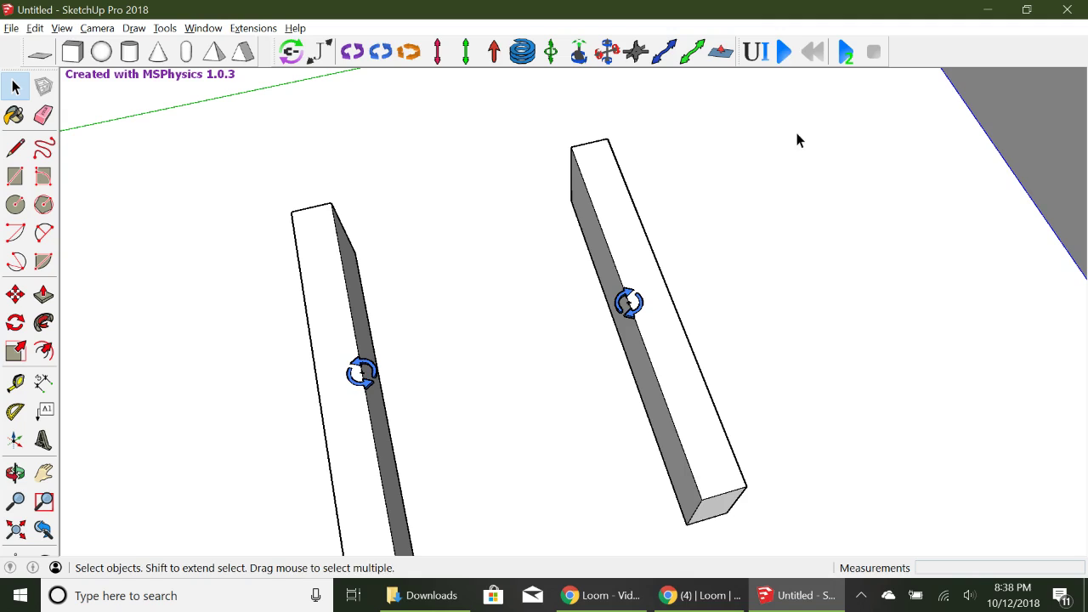
click(784, 53)
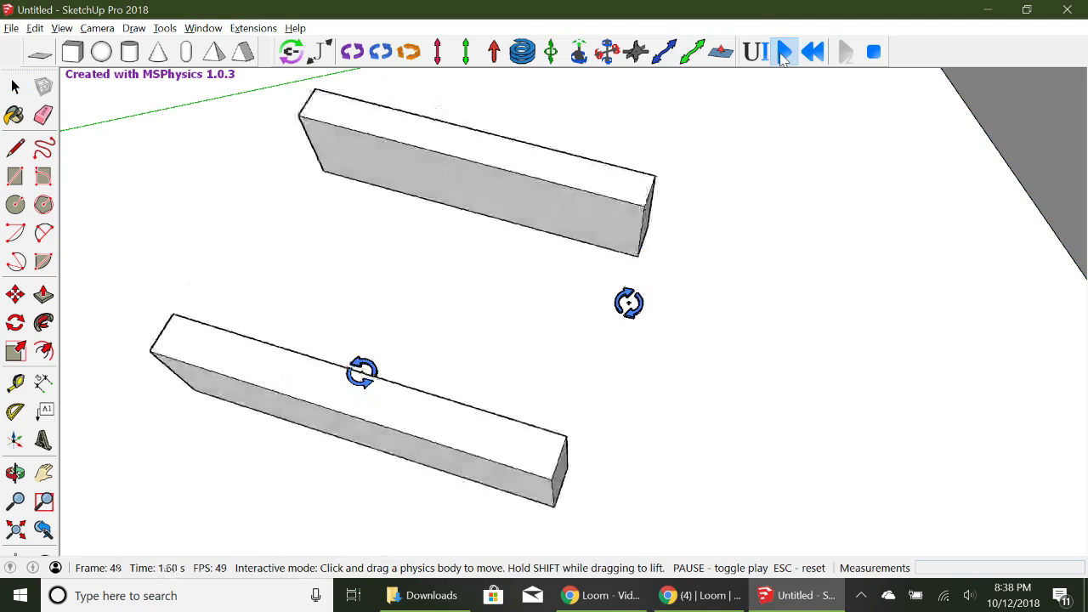
click(814, 53)
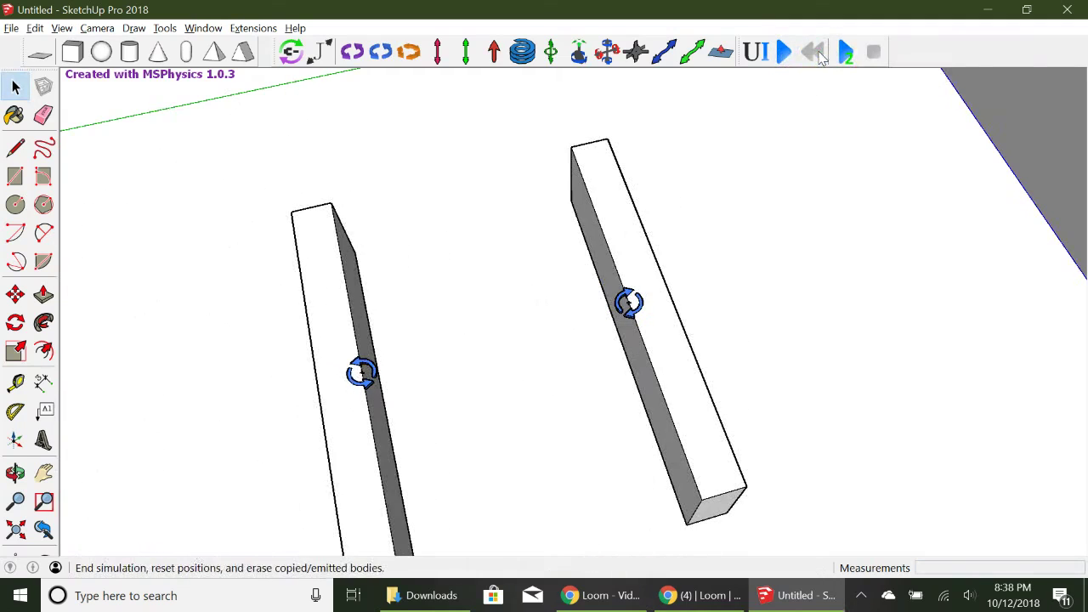
Erase the copied bar and the motor joint on it.
click(628, 257)
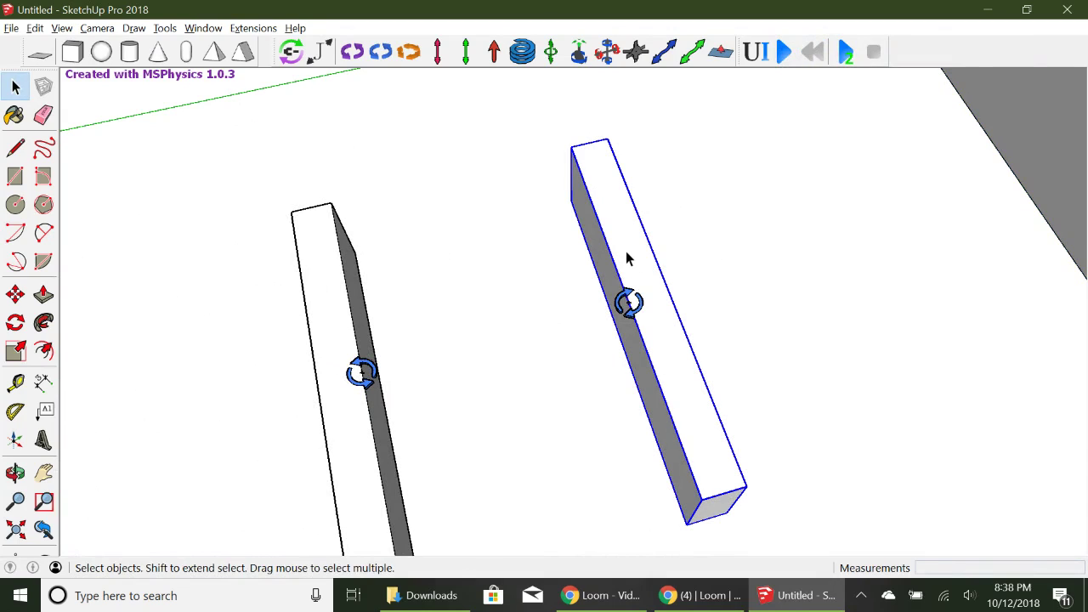
right_click(628, 257)
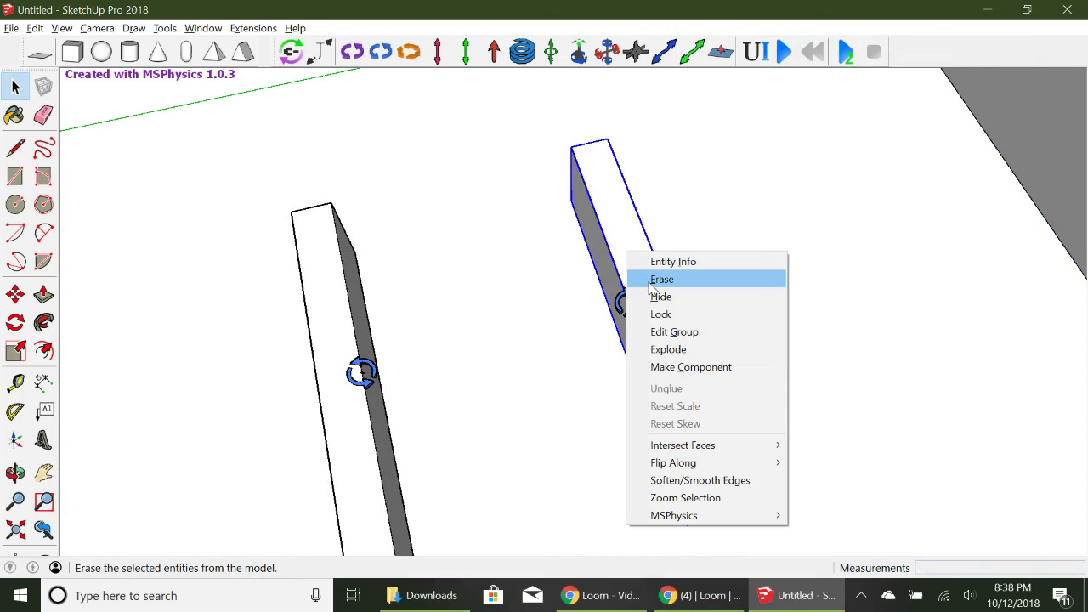
click(631, 279)
click(628, 302)
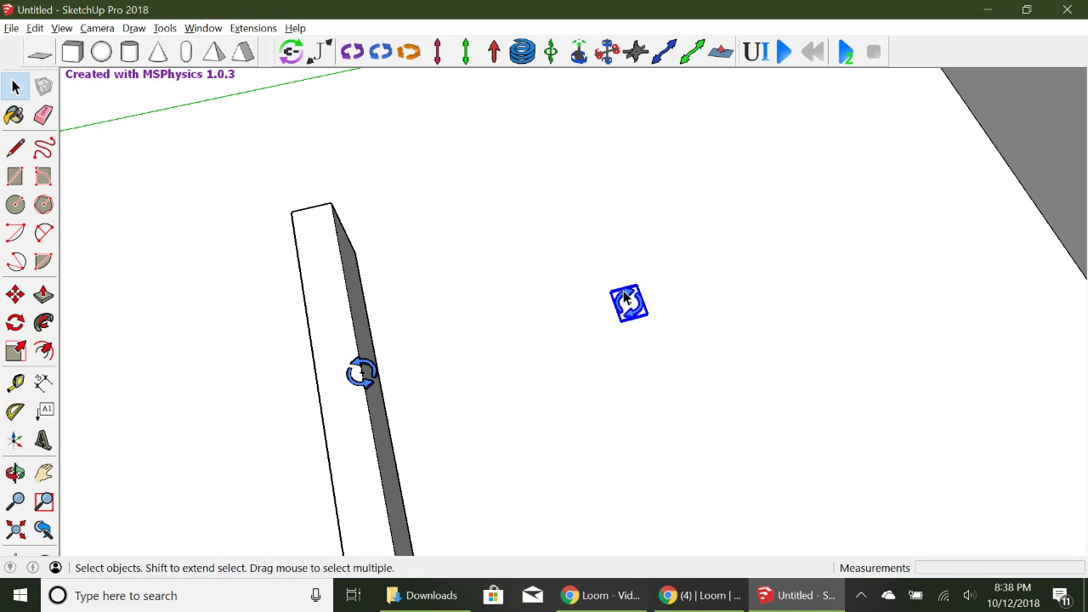
right_click(628, 301)
click(663, 230)
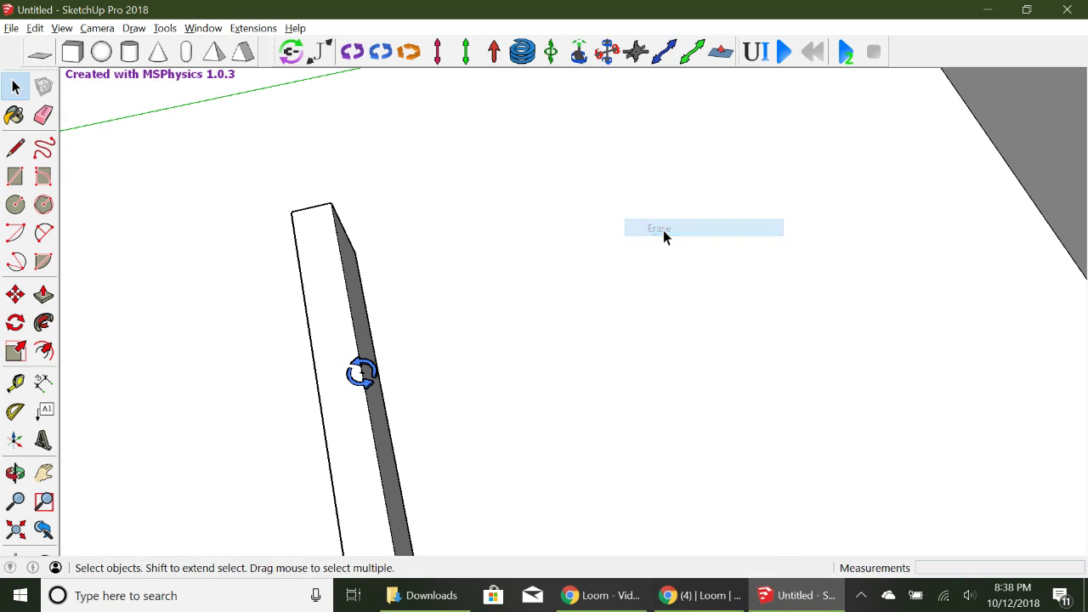
Draw a new long narrow box shape on the floor beyond the motorized bar, with its length running across the green axis.
click(72, 52)
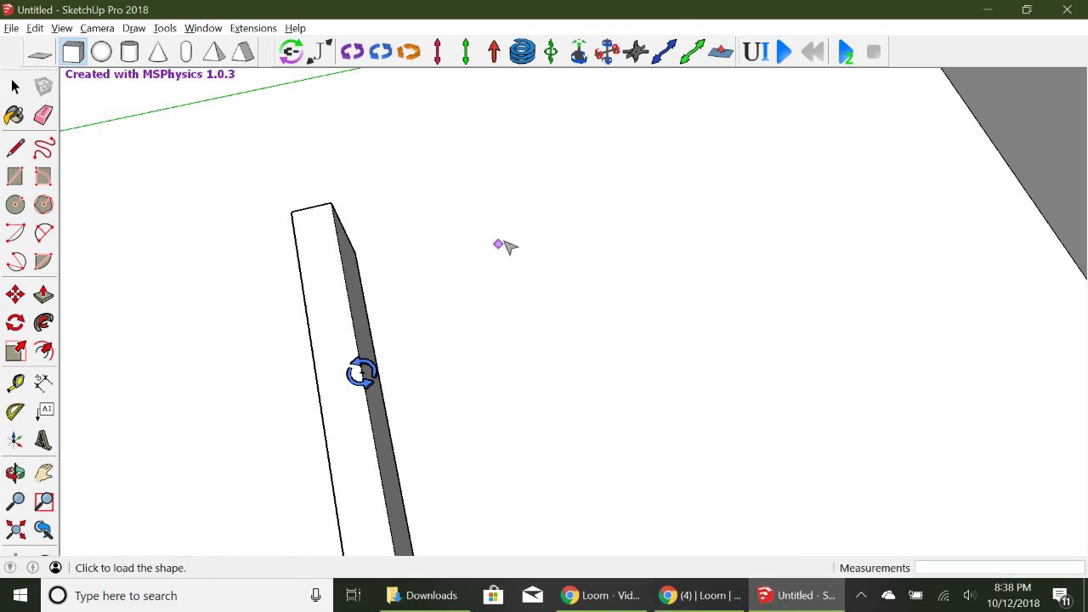
click(693, 197)
click(827, 518)
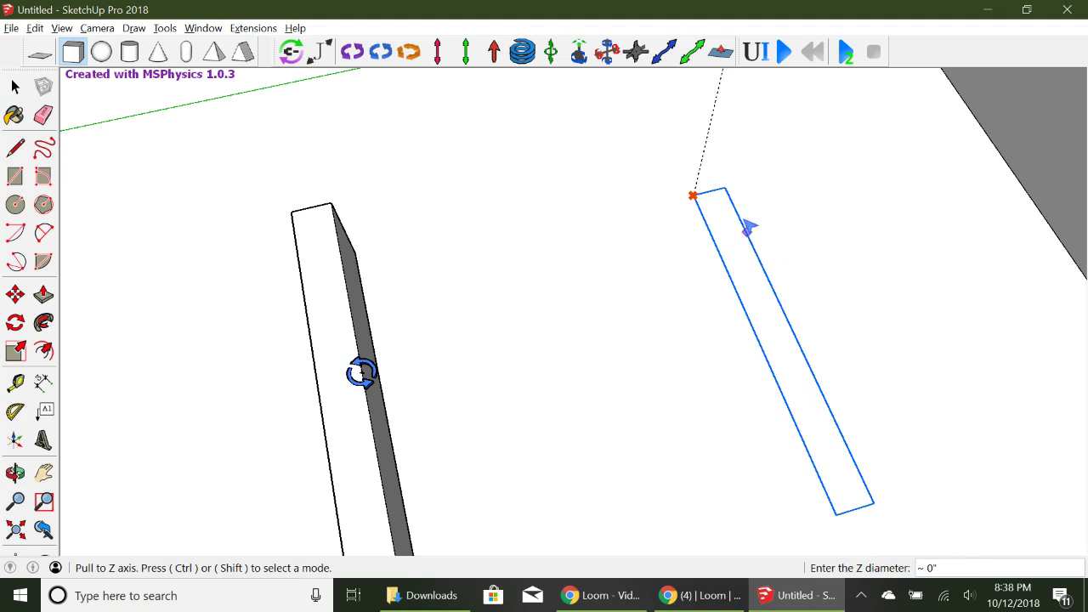
click(705, 151)
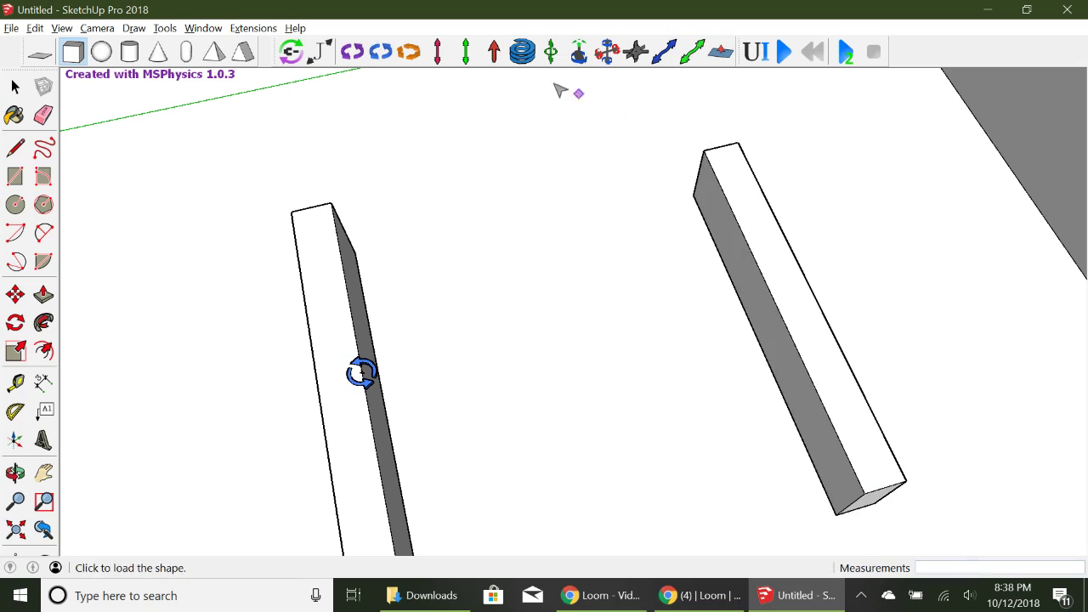
Add a downward-pointing motor joint, about 1' 8" long, at the middle of the new bar's near long upper edge and connect it to that bar.
click(376, 52)
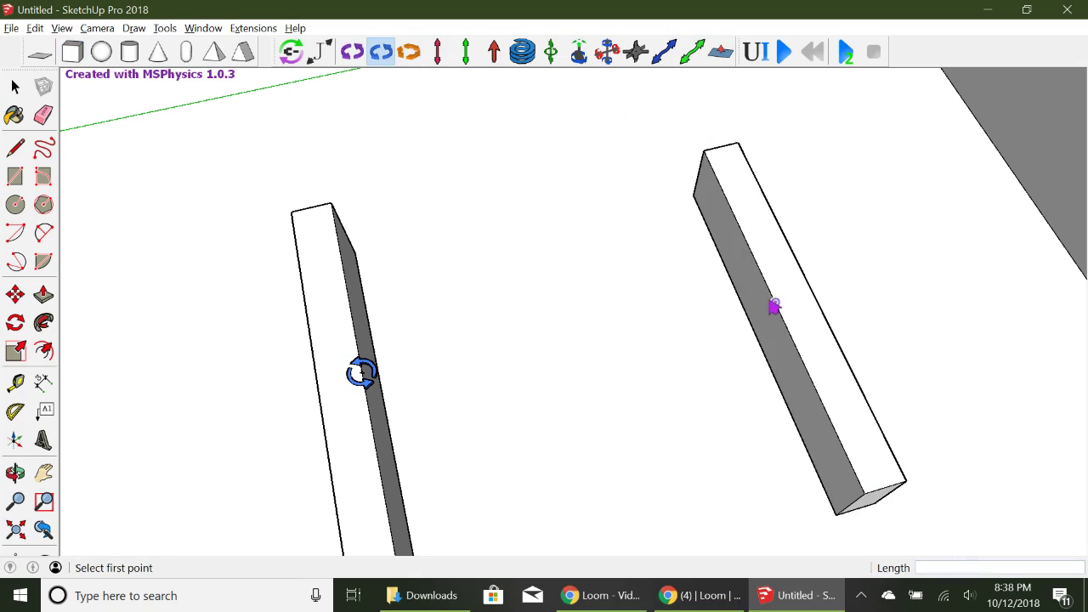
click(753, 356)
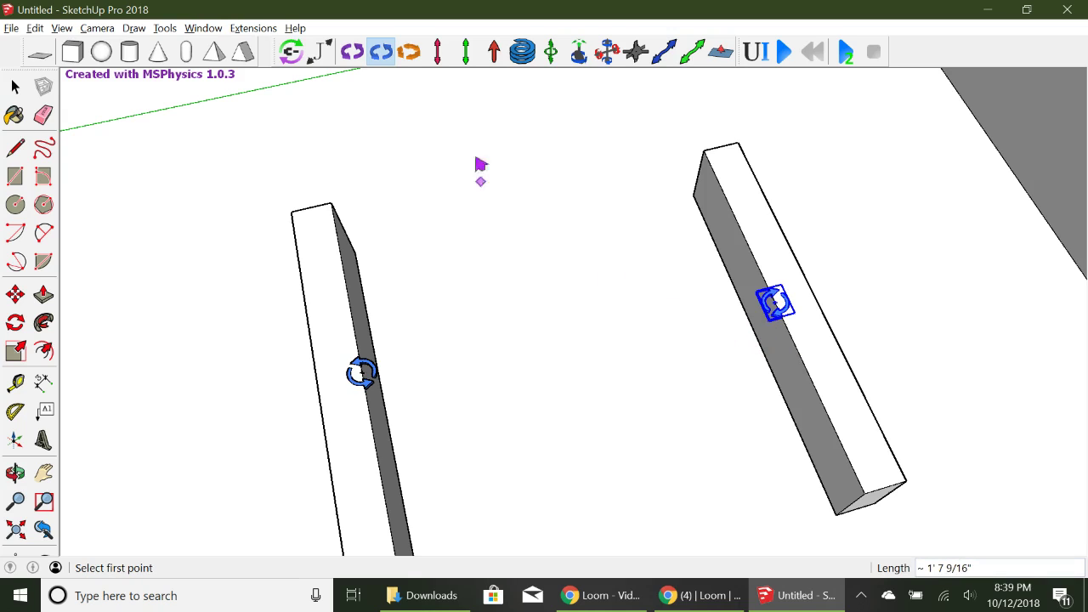
click(291, 53)
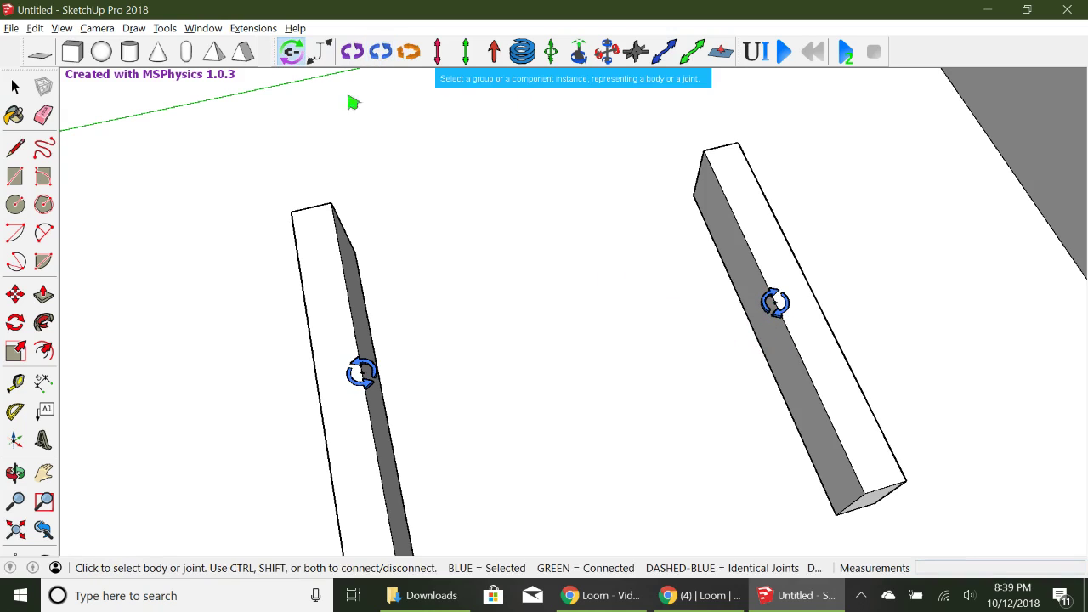
click(770, 306)
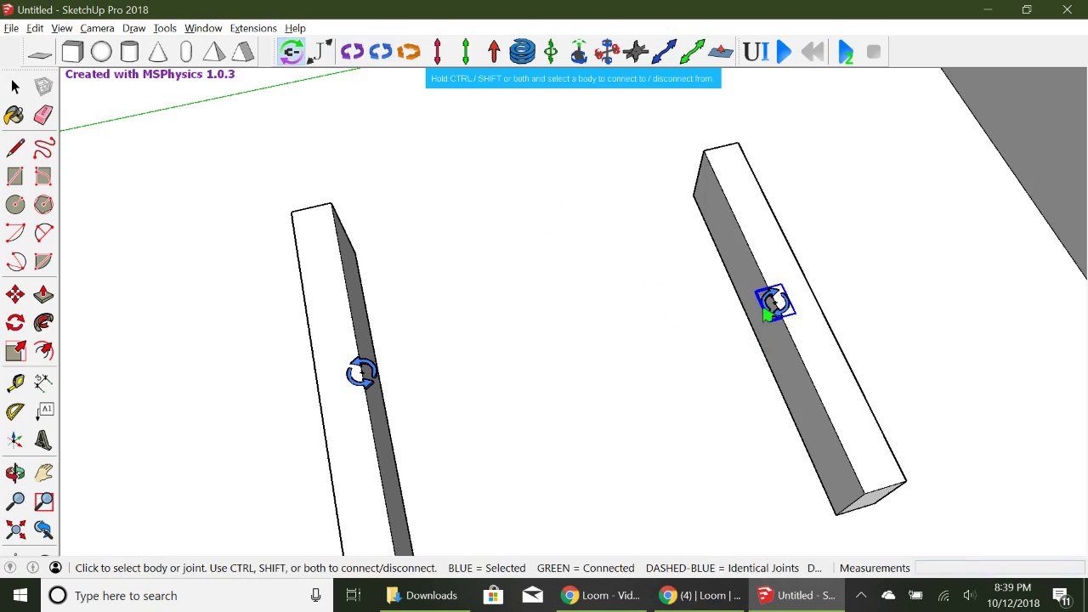
ctrl+click(802, 375)
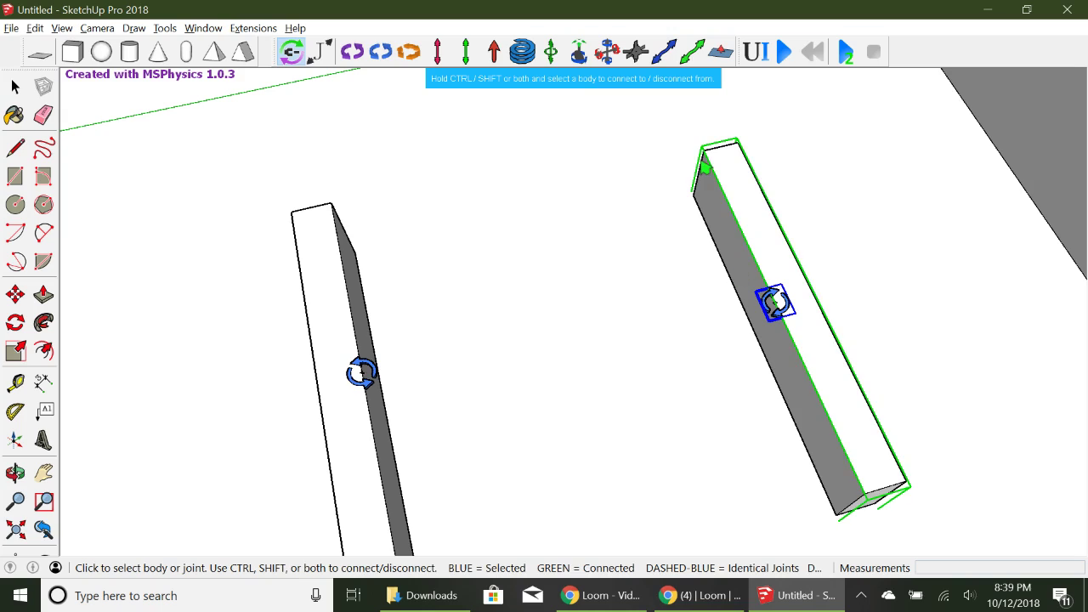
Run the simulation to compare the turning directions of the two motorized bars, and reset it.
click(783, 52)
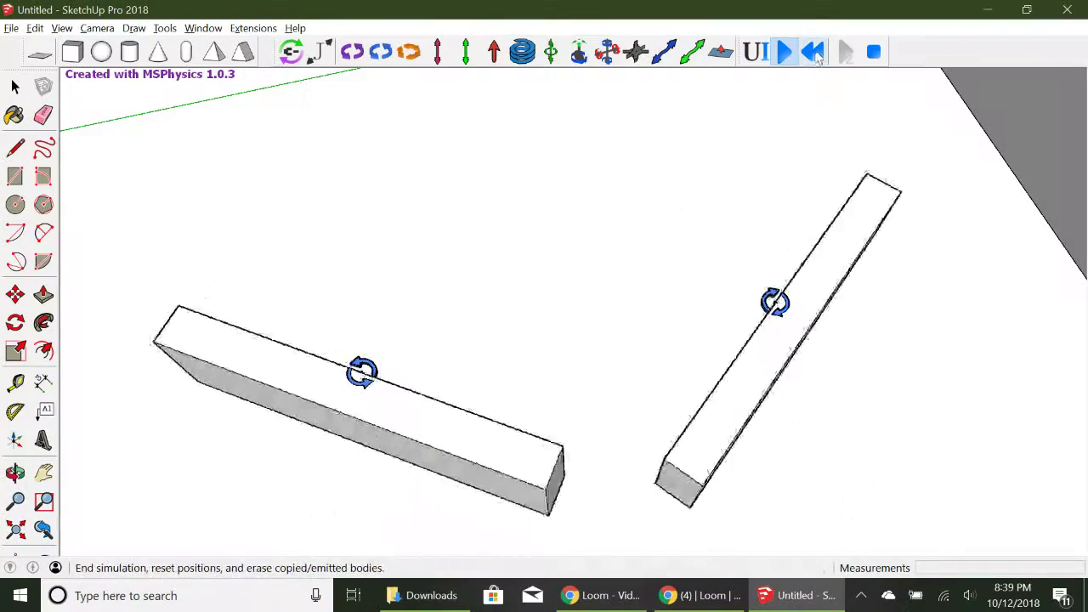
click(814, 53)
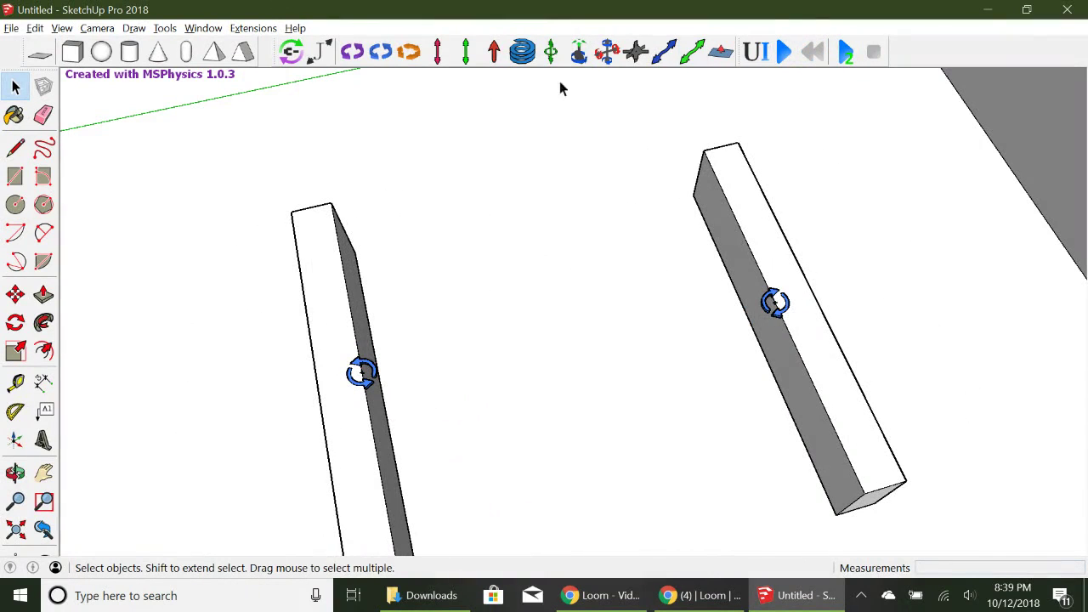
click(380, 52)
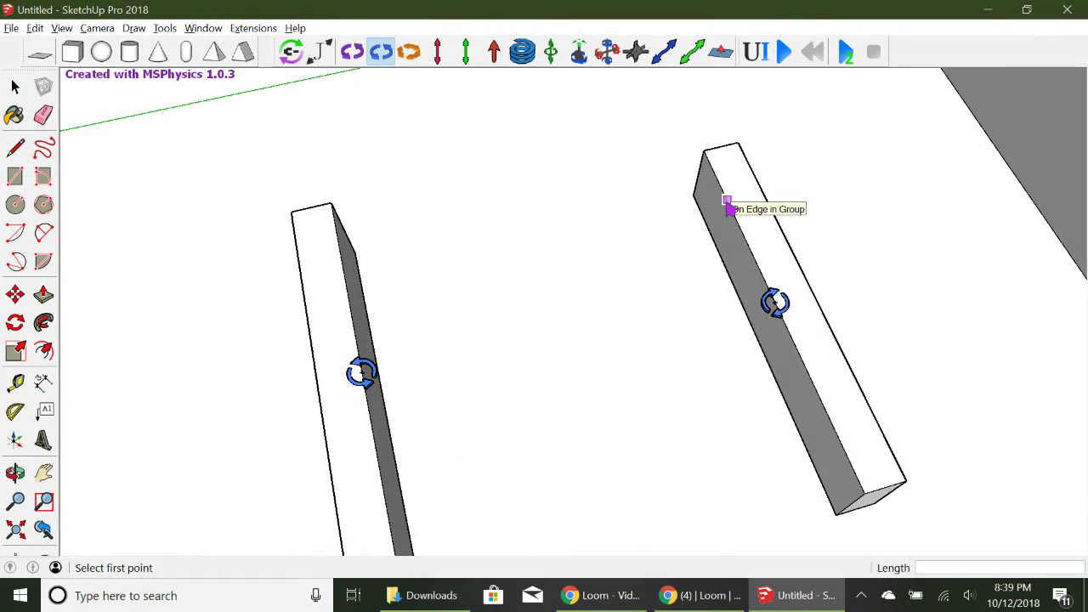
click(727, 202)
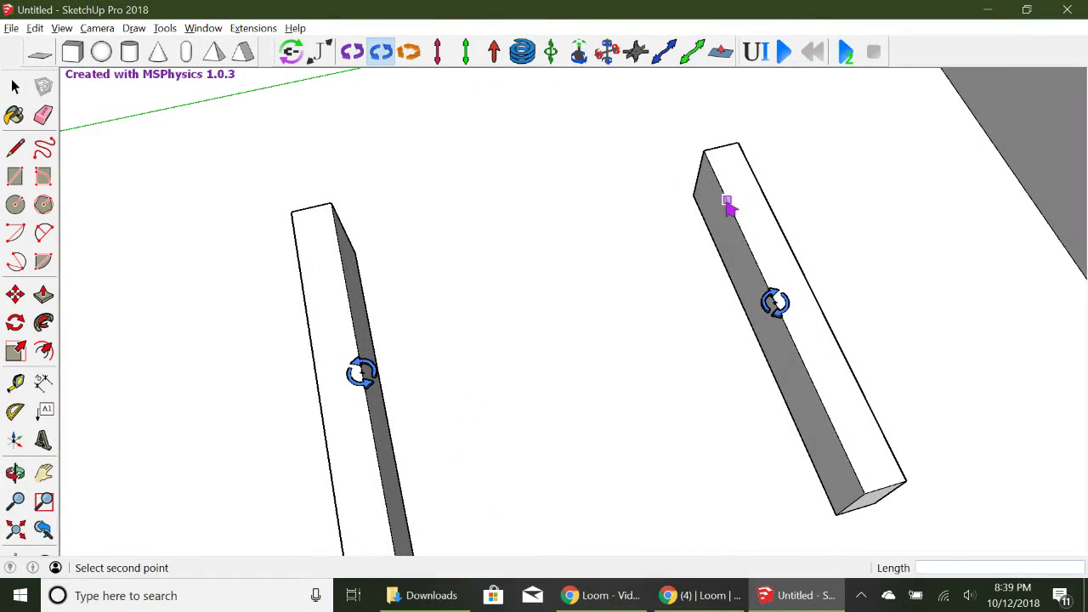
click(719, 257)
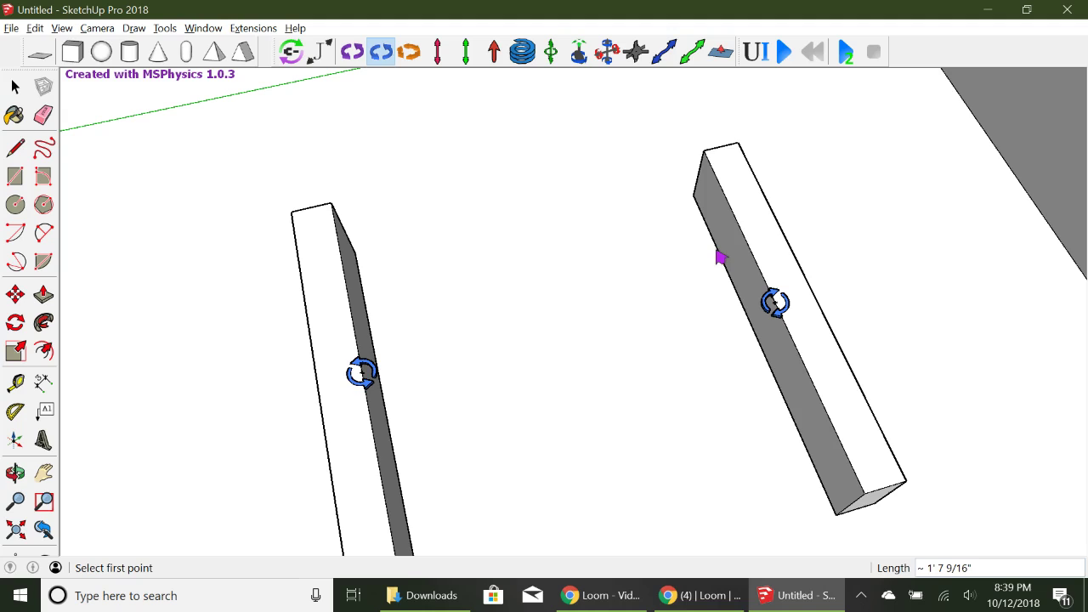
Draw another long narrow box shape on the open floor between the hinged block and the nearest side wall, running across the green axis.
click(44, 473)
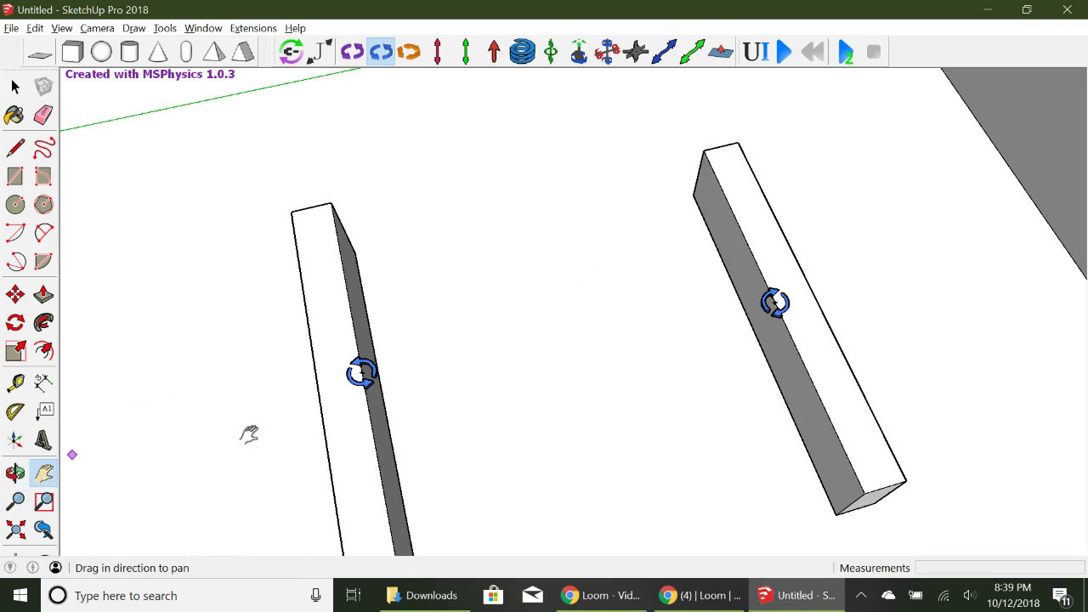
drag(249, 434, 417, 335)
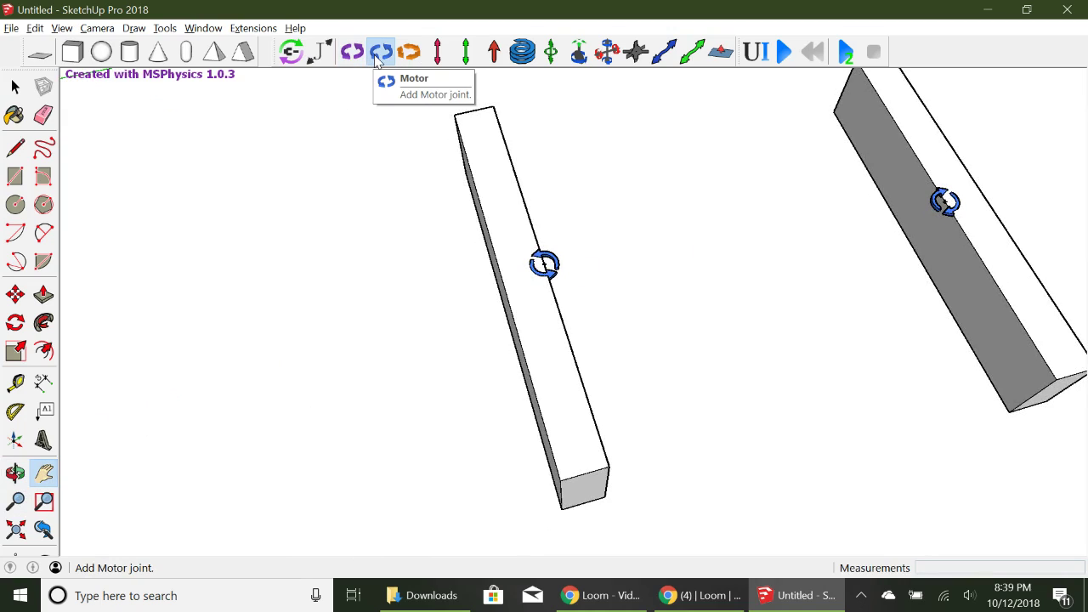
click(17, 502)
drag(399, 301, 379, 388)
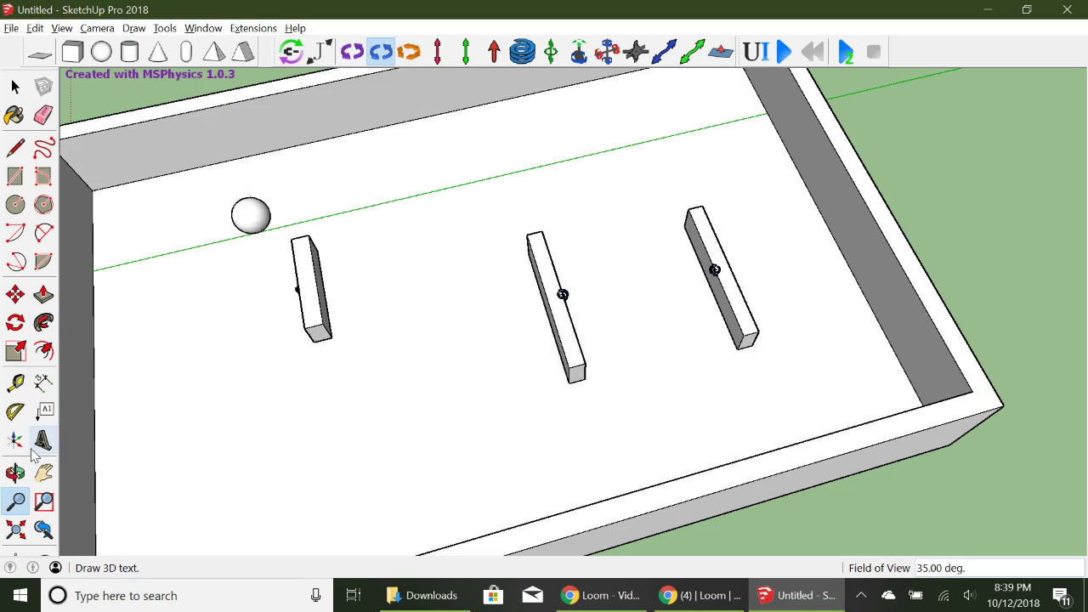
click(44, 473)
drag(199, 423, 331, 400)
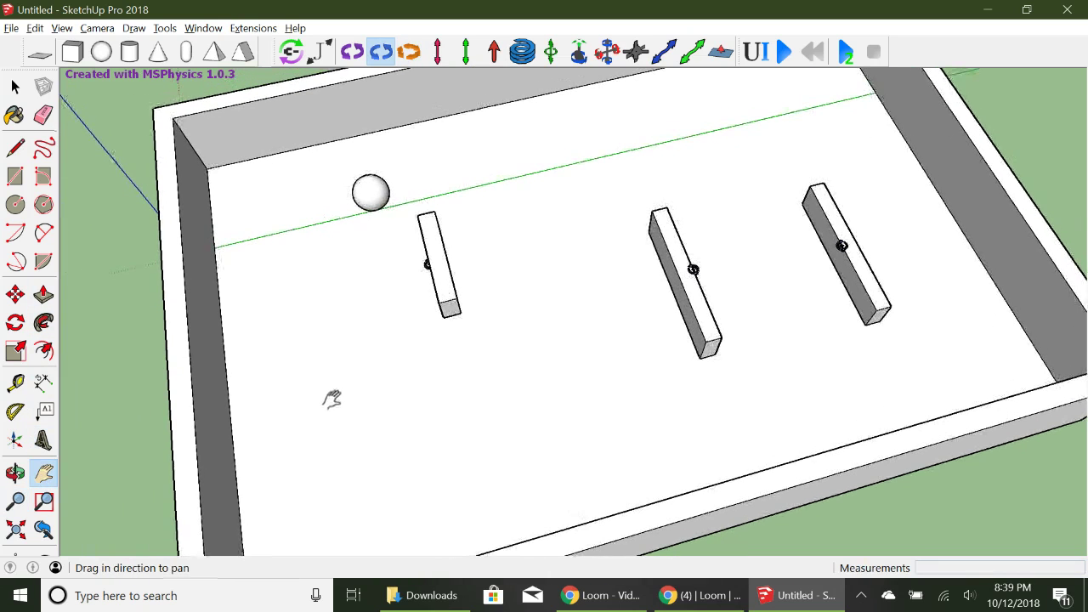
click(80, 60)
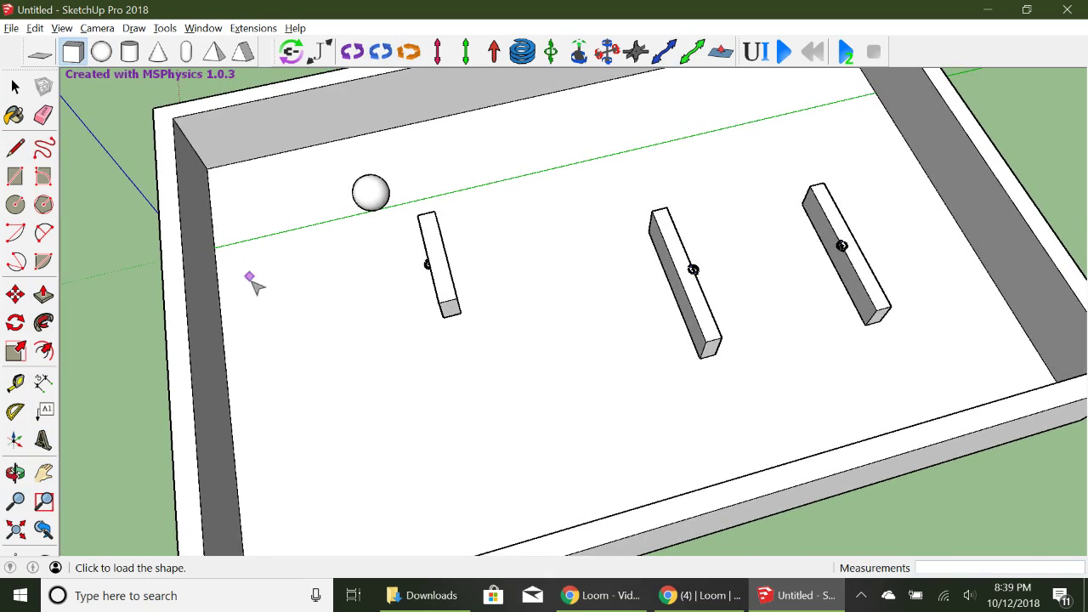
click(305, 339)
click(319, 454)
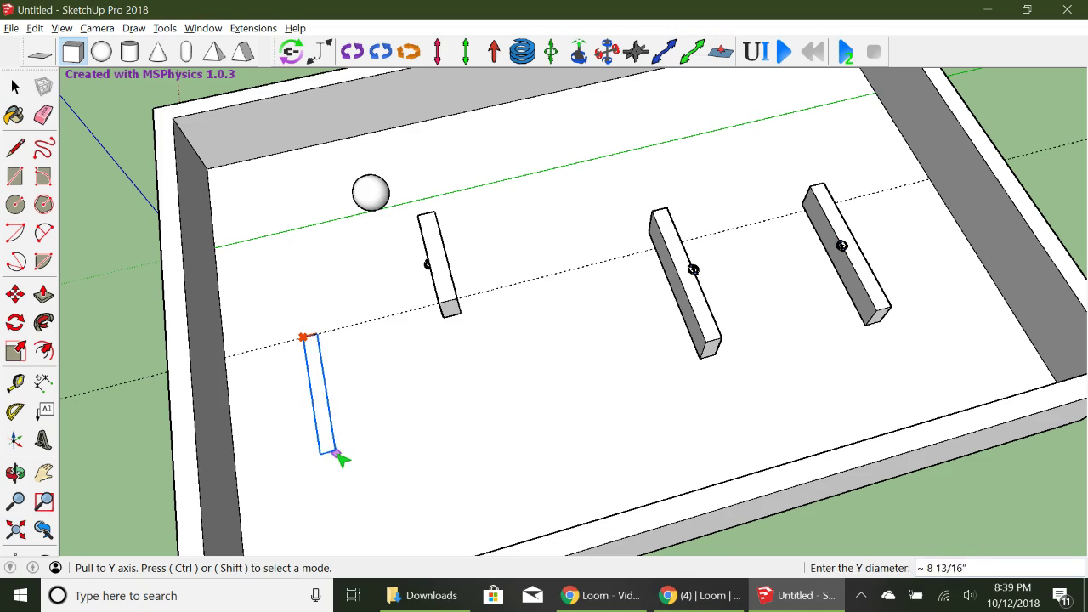
click(290, 319)
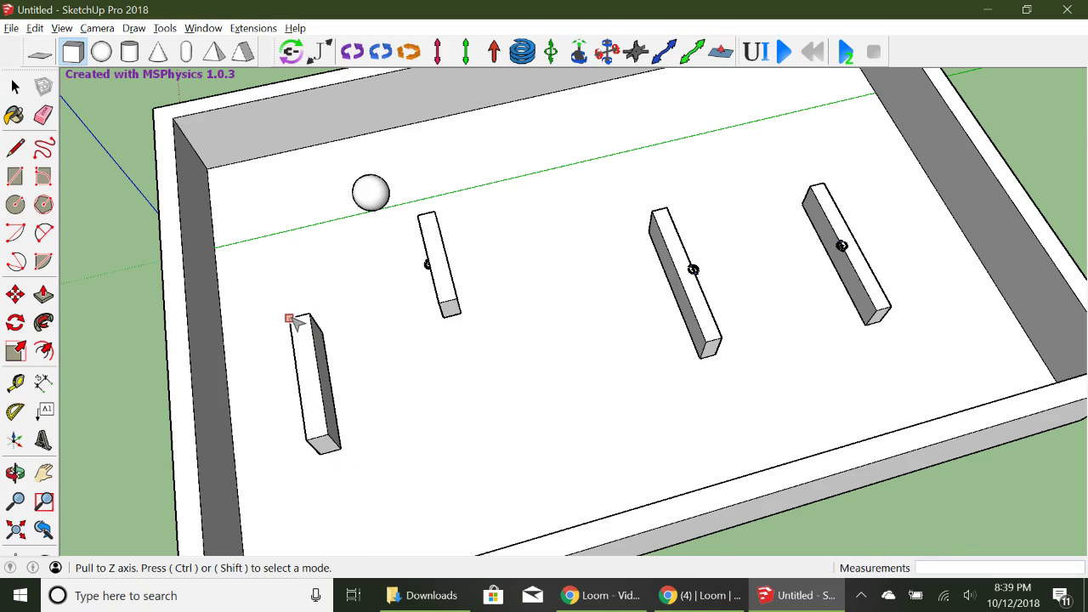
Add an upward servo joint 4' 3 15/16" long at the wall-side upper corner of the new bar's end farthest from the green axis.
click(409, 52)
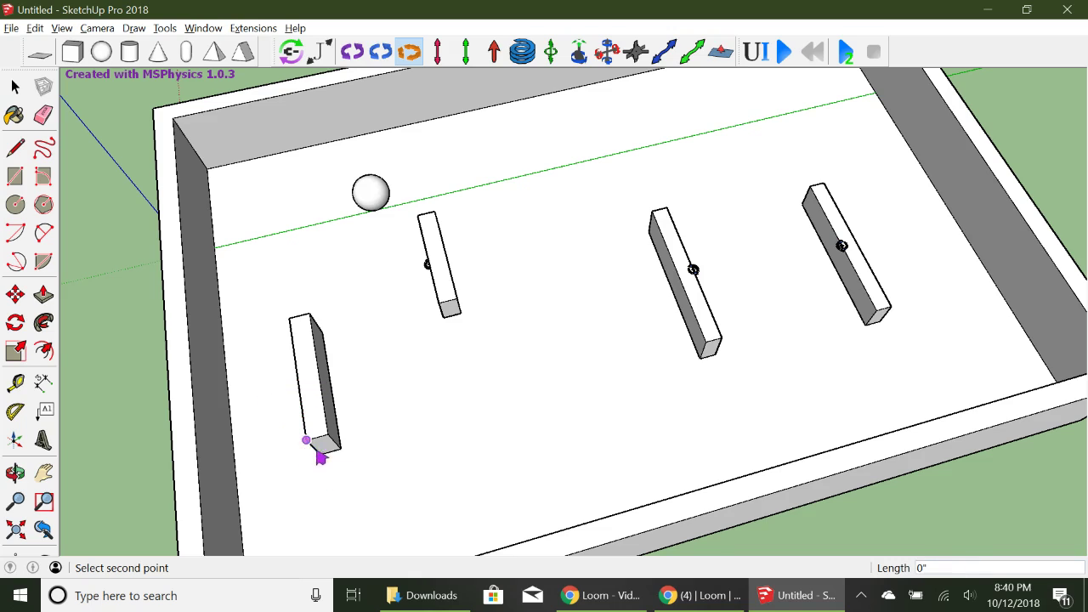
click(283, 413)
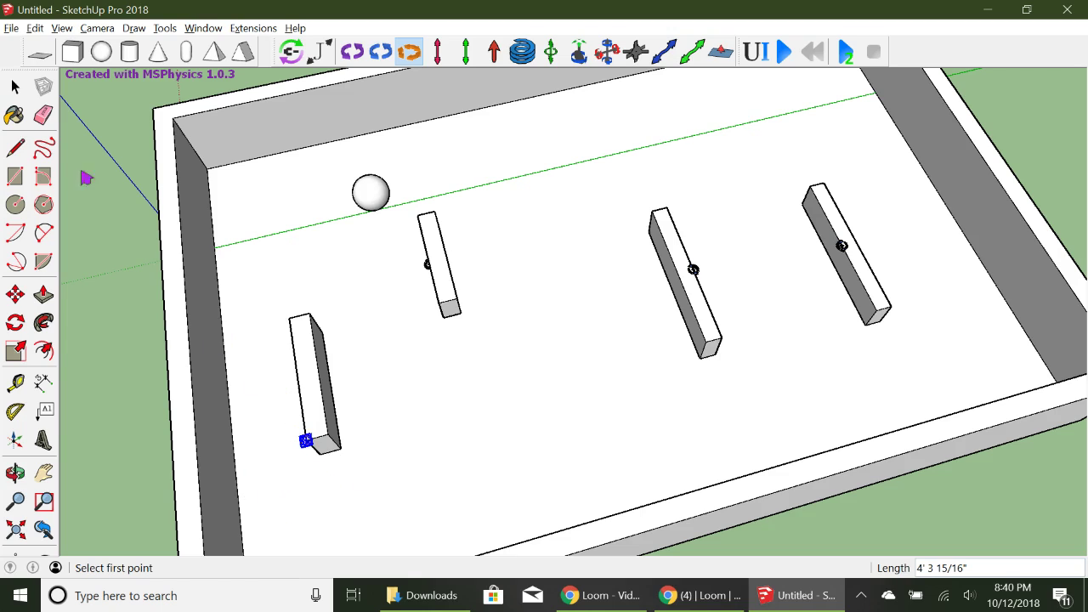
Connect the servo joint to the bar it sits on and try it in a short simulation run.
click(115, 285)
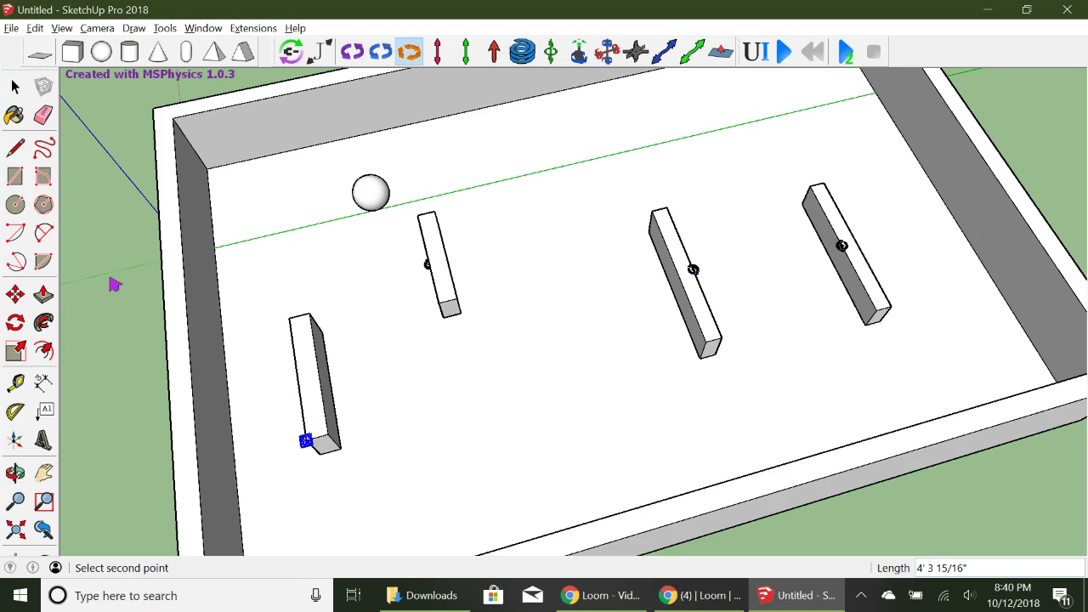
click(128, 263)
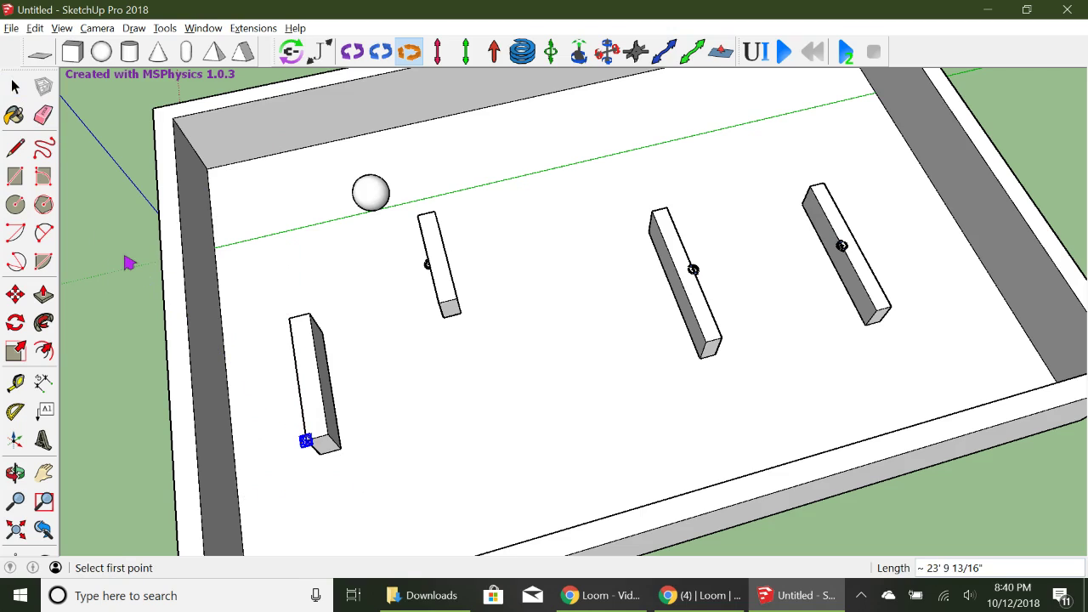
click(291, 52)
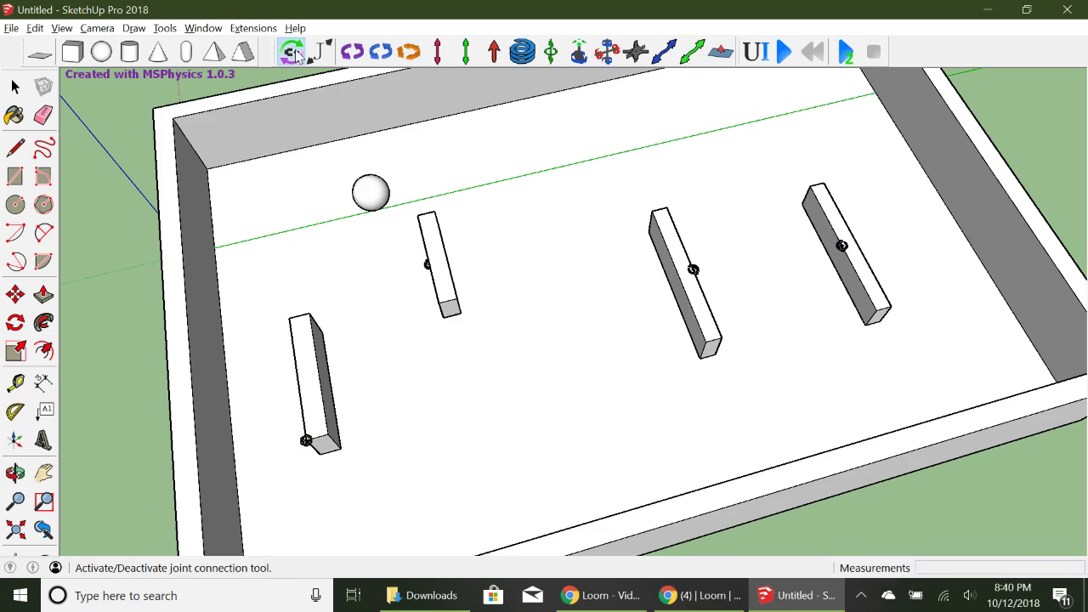
click(307, 442)
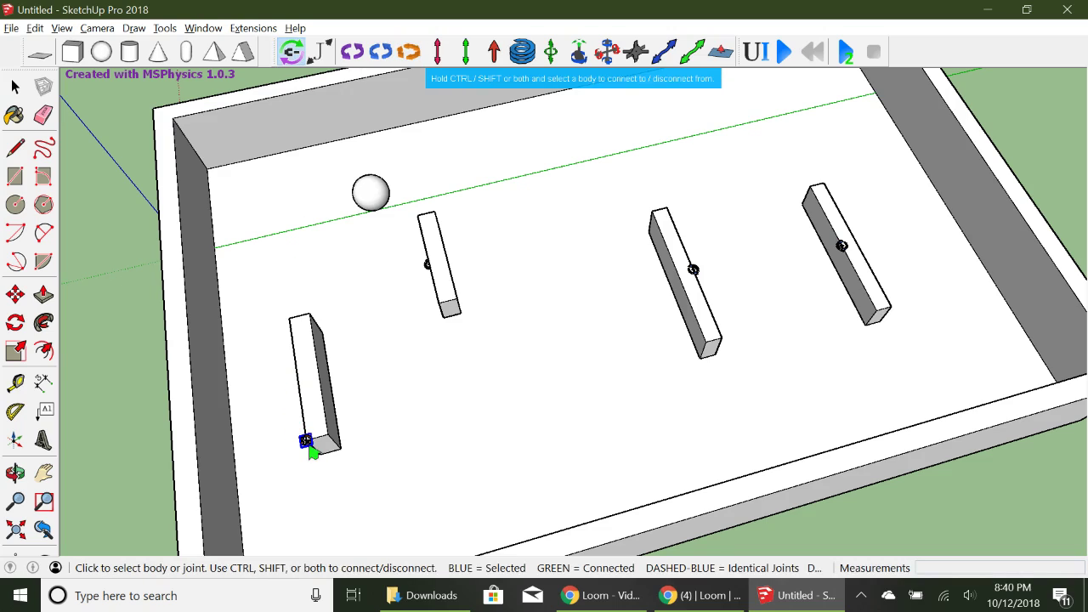
ctrl+click(317, 391)
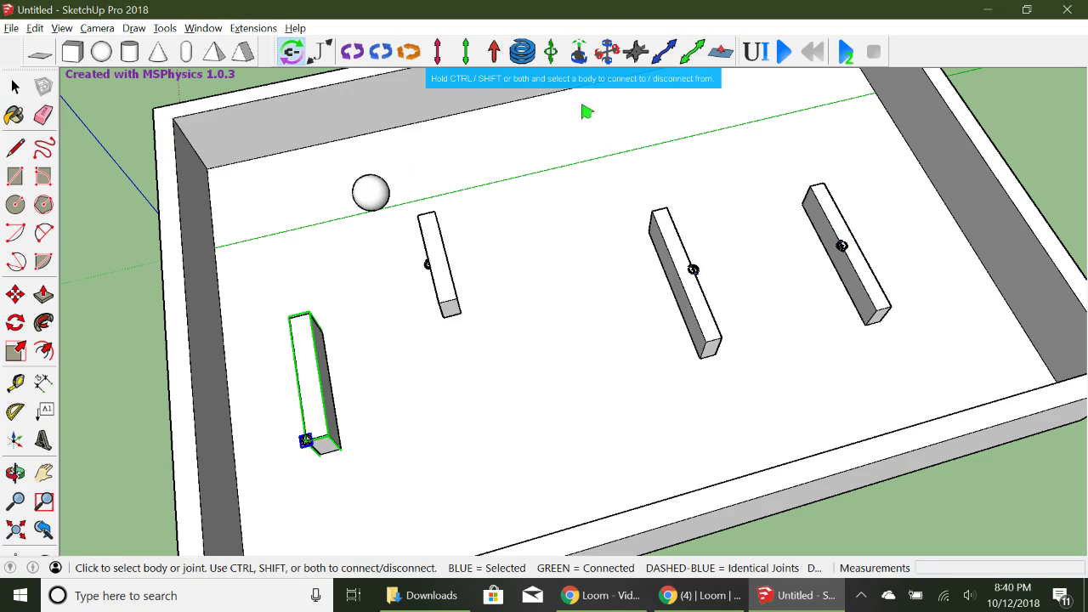
click(785, 53)
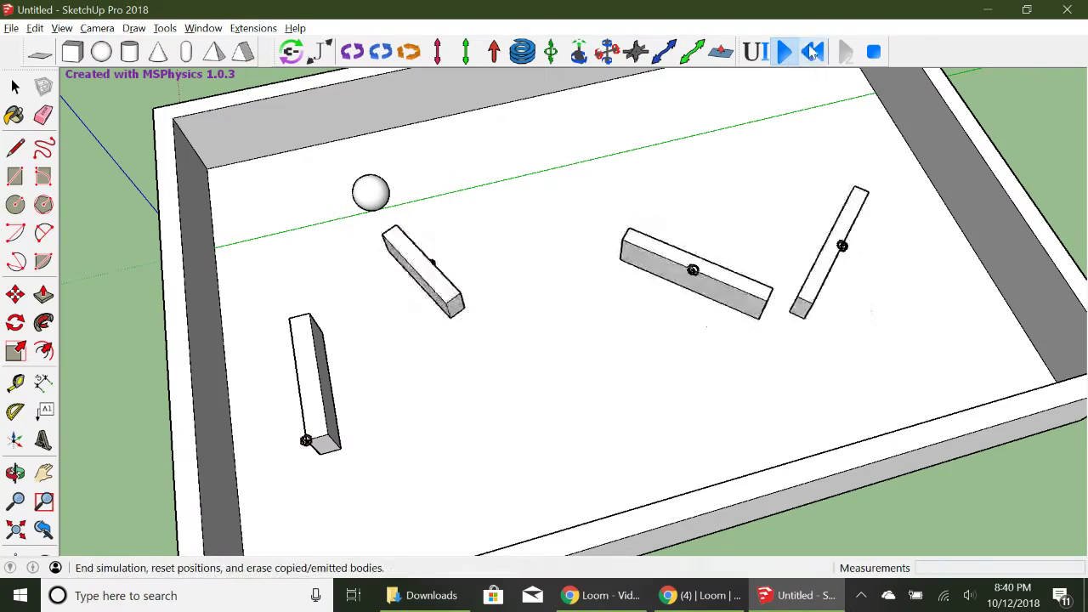
click(873, 52)
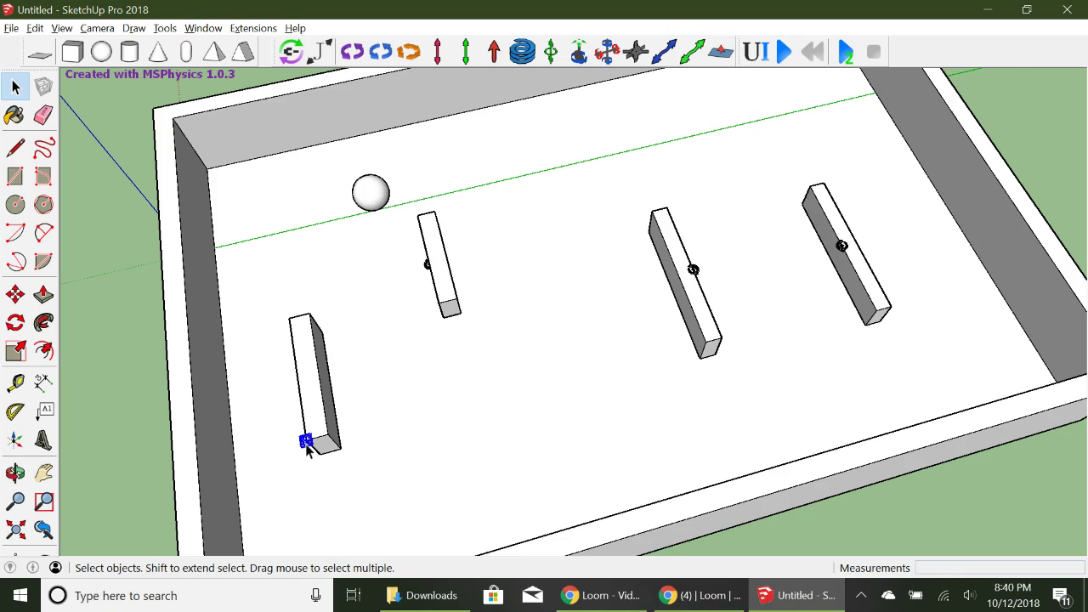
Generate a slider controller for the selected servo joint with a range of -180 to 180 degrees.
click(757, 53)
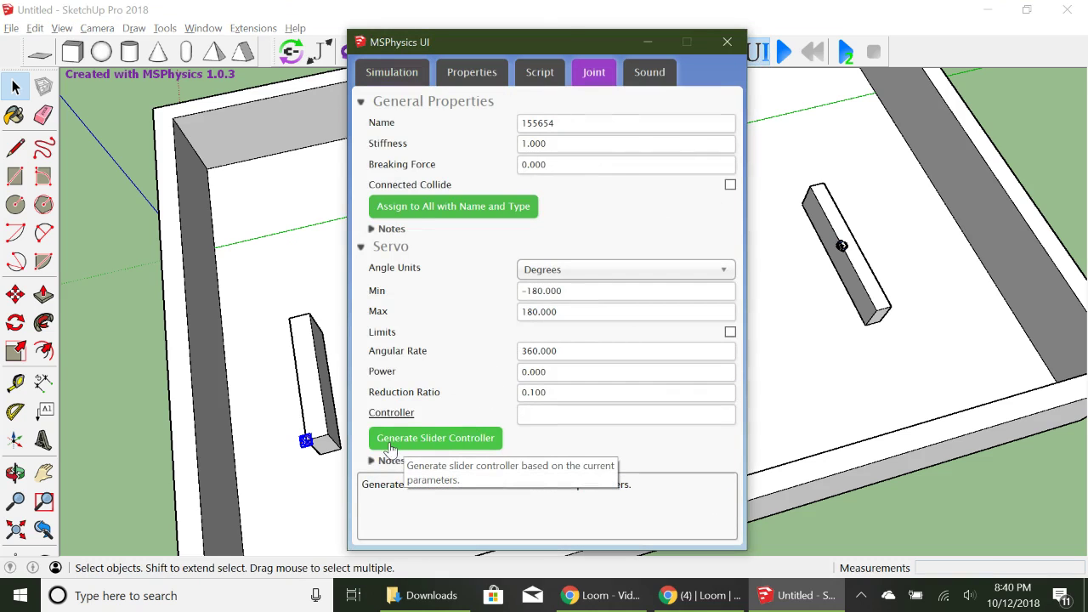
click(456, 441)
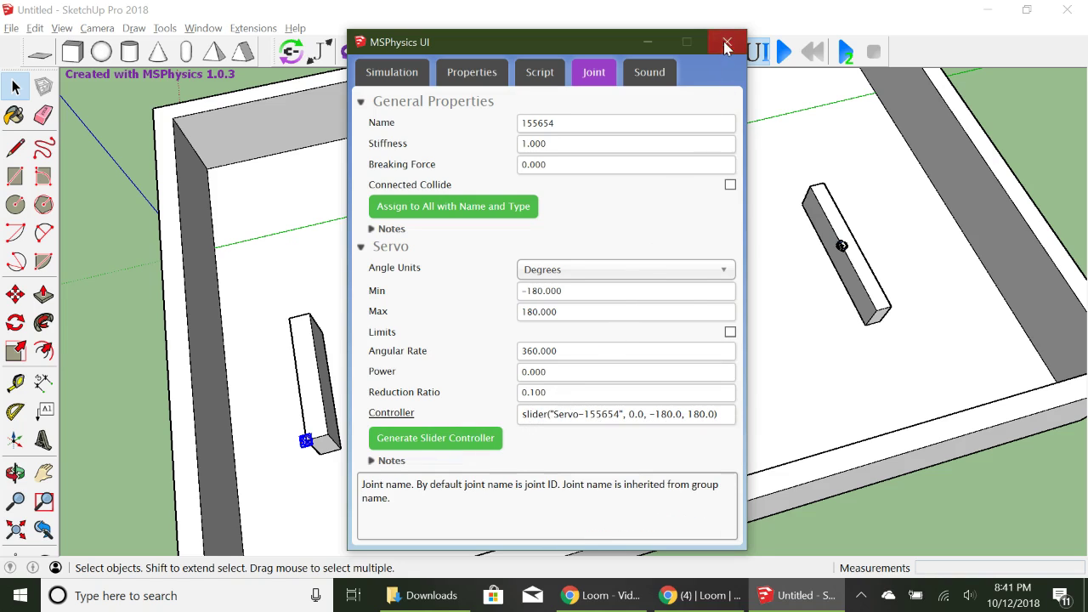
click(726, 44)
Run the simulation, swing the servo bar with its slider, set it to -3, and reset the simulation.
click(784, 53)
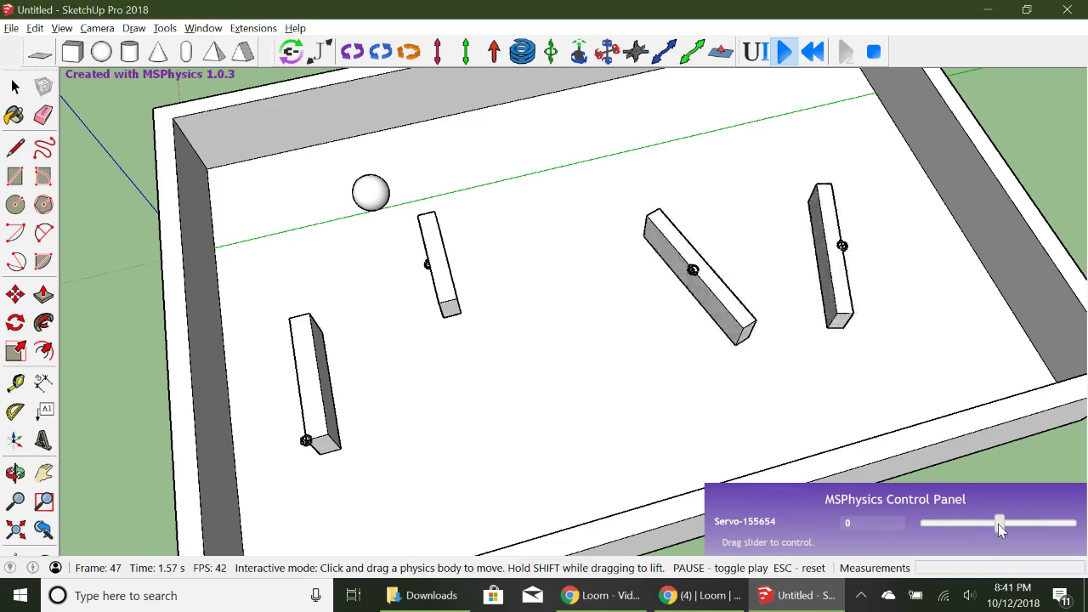
mouse_move(999, 525)
mouse_down()
mouse_move(1022, 530)
mouse_move(951, 528)
mouse_move(1053, 537)
mouse_move(1049, 526)
mouse_move(933, 528)
mouse_move(1055, 527)
mouse_move(997, 525)
mouse_up()
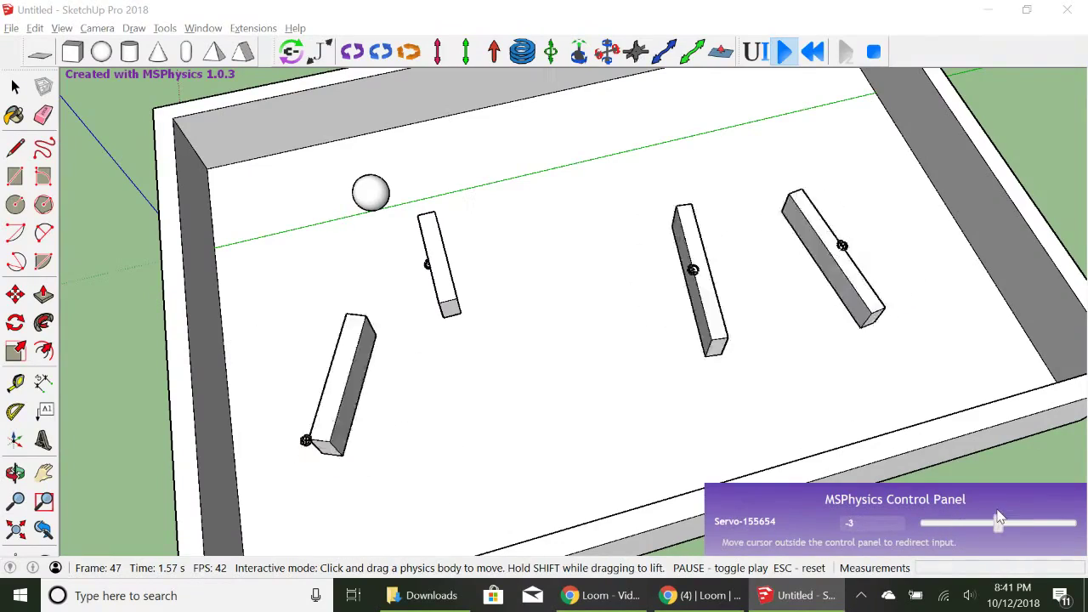
click(815, 53)
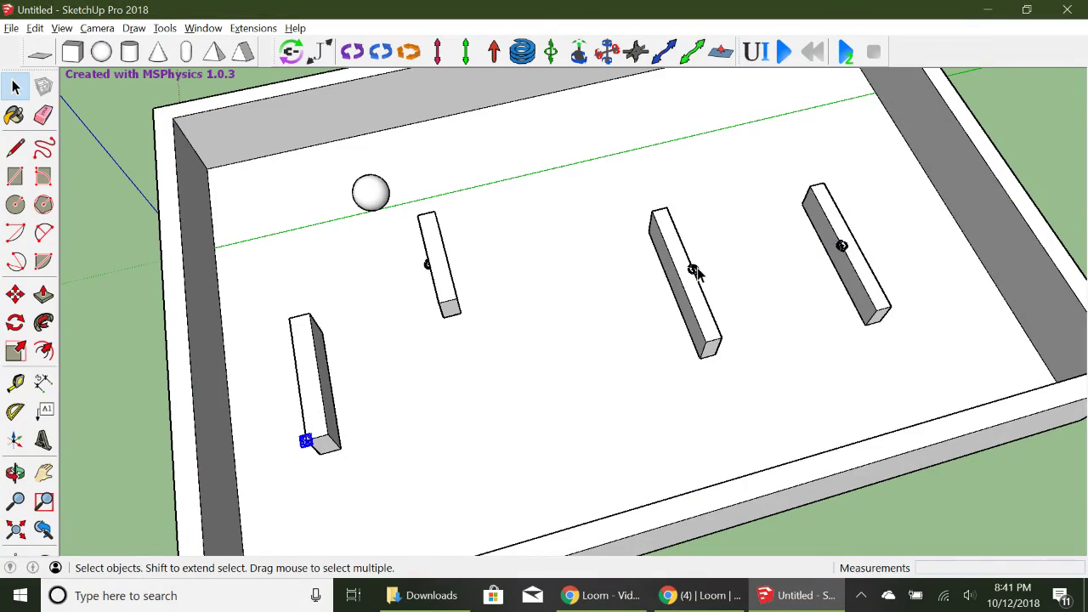
Set the acceleration to 5 for the motor joint on the bar nearest the hinged block, and test it in a simulation run.
click(757, 52)
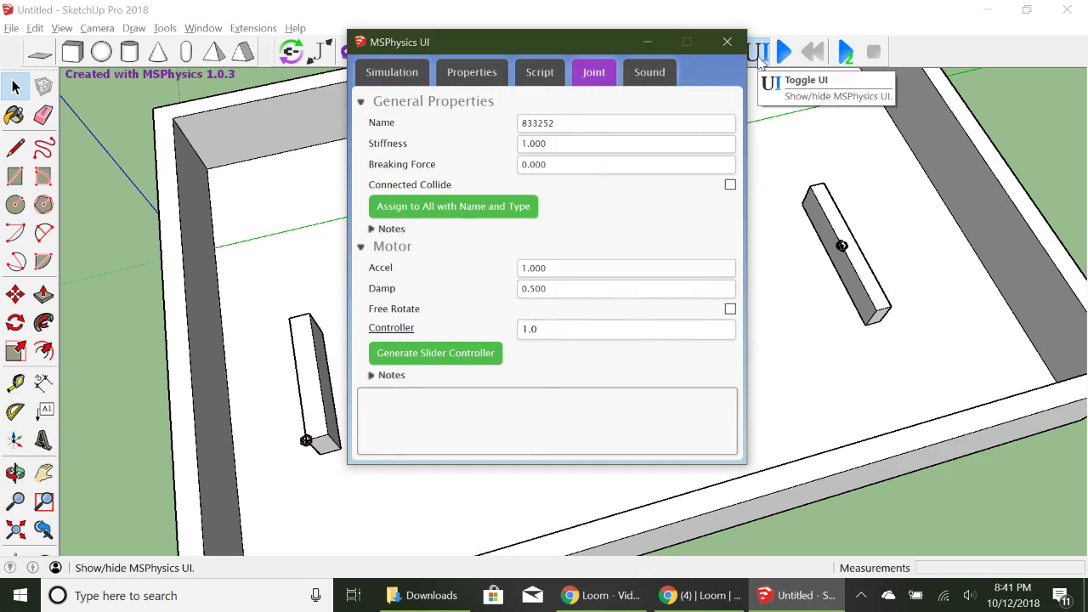
mouse_move(624, 291)
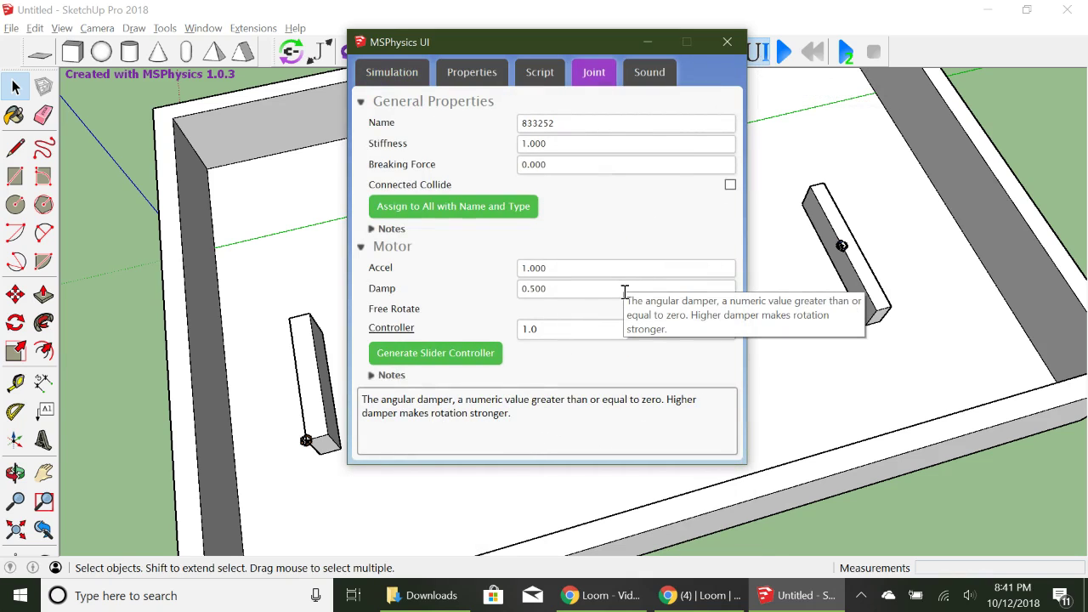
mouse_move(591, 272)
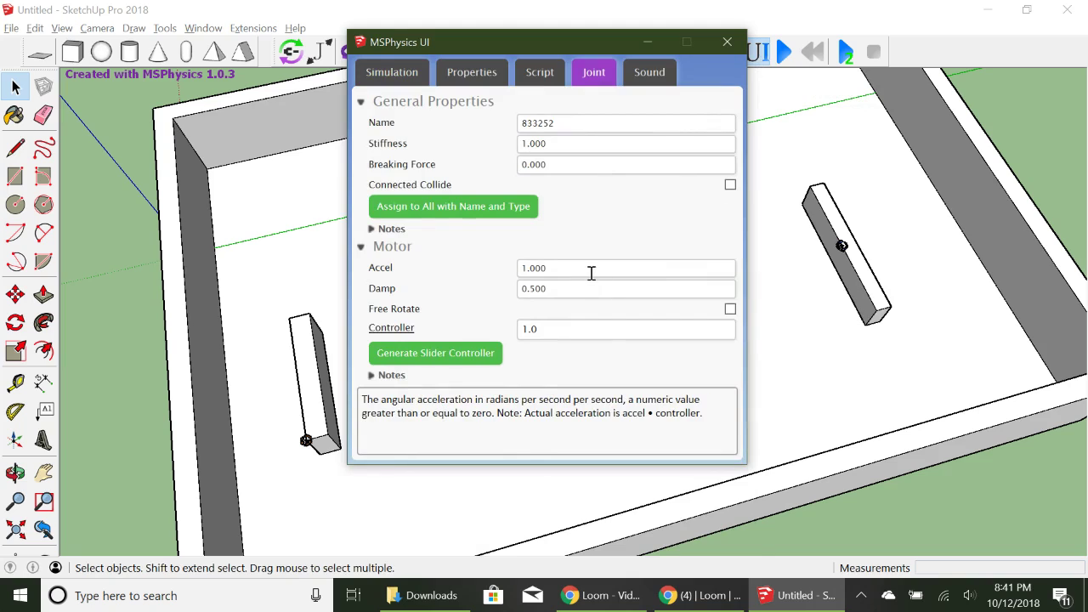
triple_click(591, 268)
text(1)
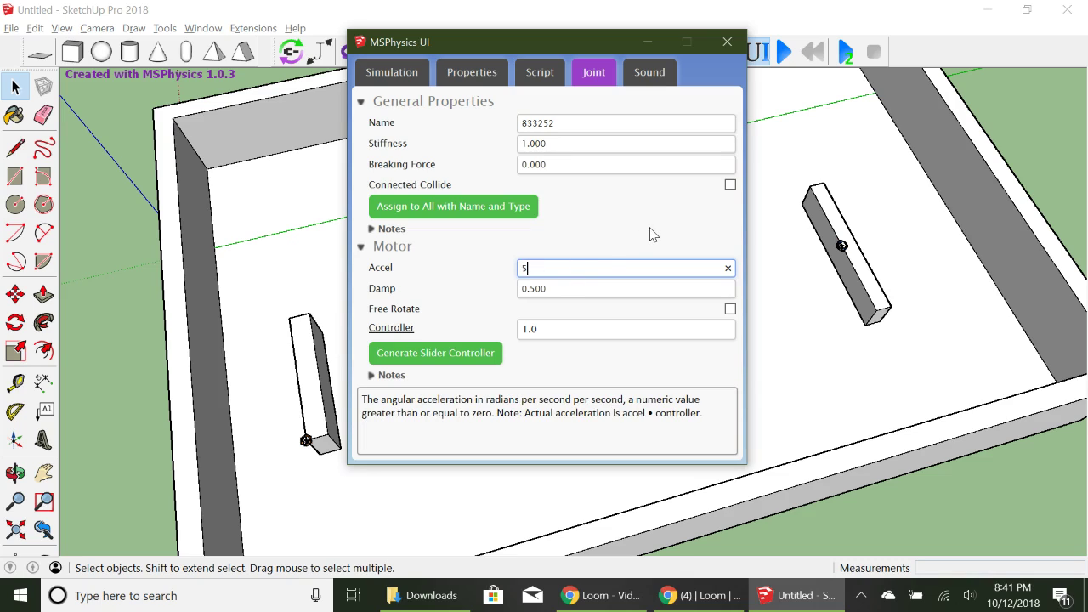
key(Return)
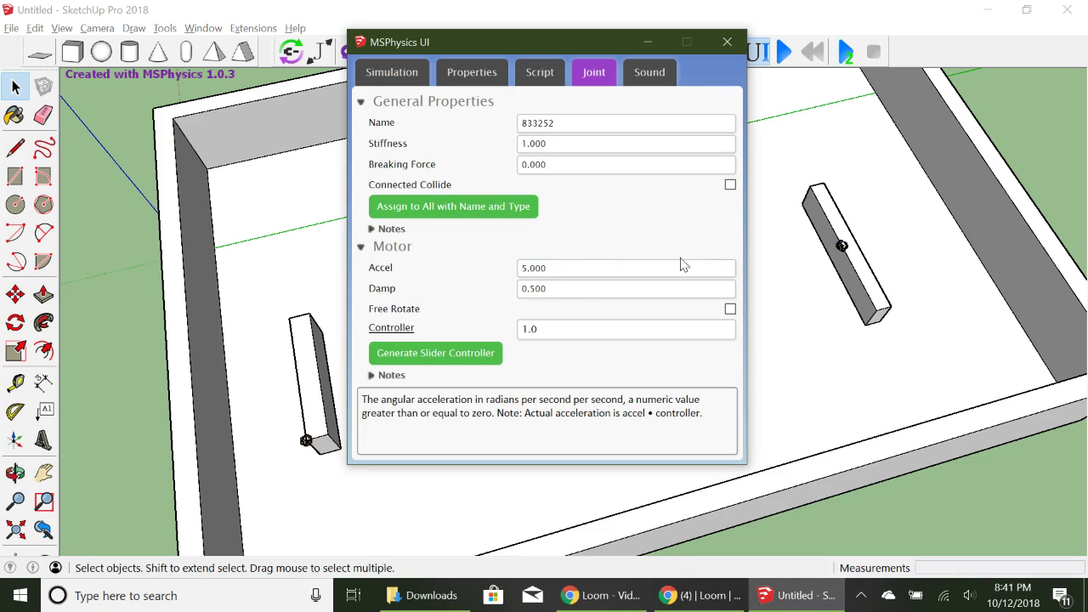
click(727, 41)
click(785, 52)
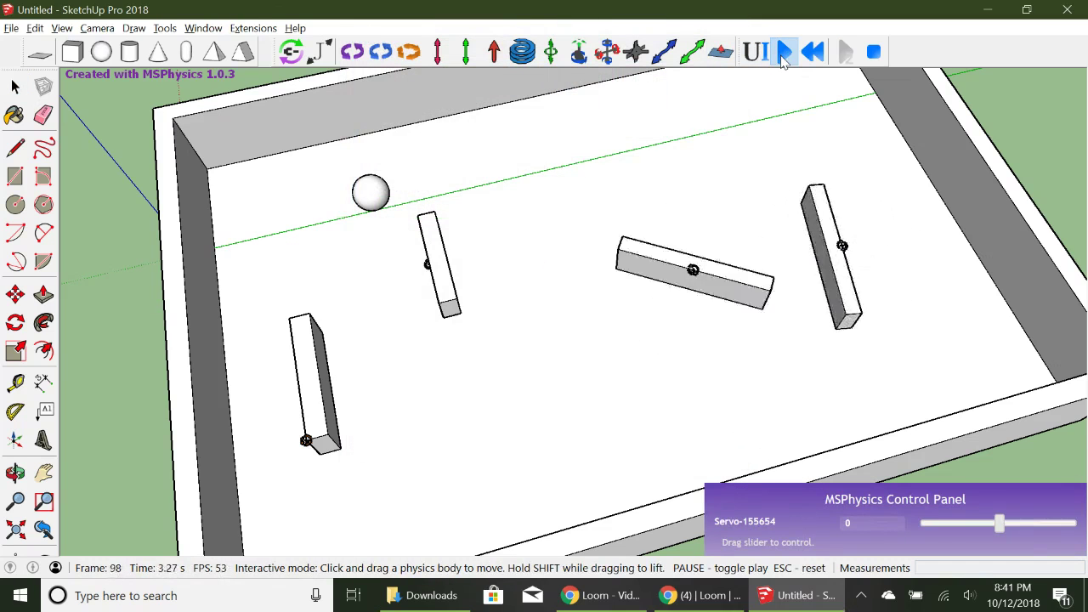
click(814, 53)
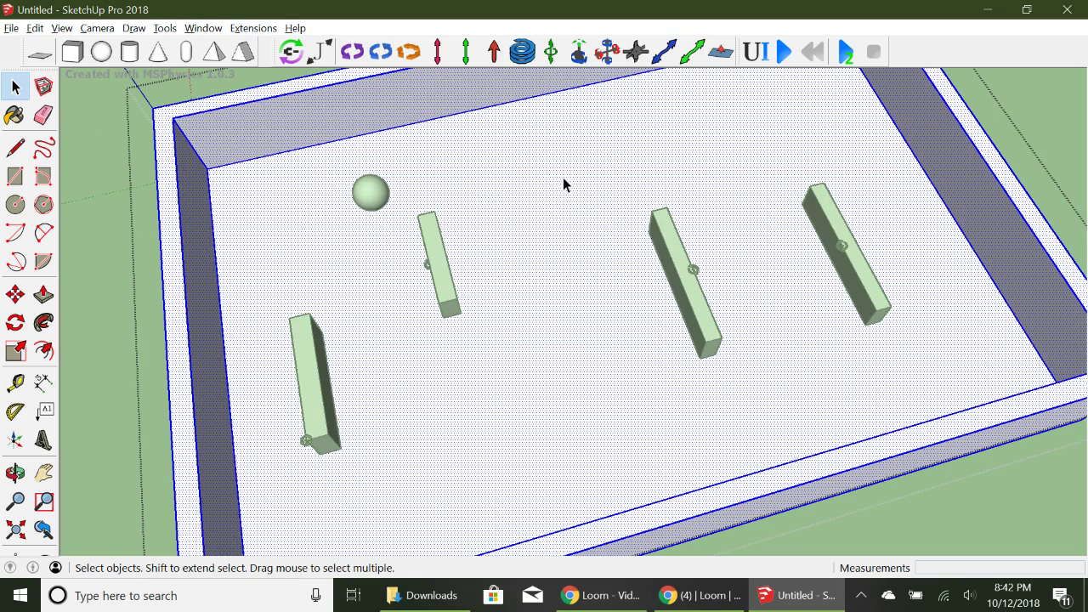
Inside the box group, draw a circle of about 1' 4 15/16" radius on the floor beside the sphere, toward the motorized bars.
click(15, 204)
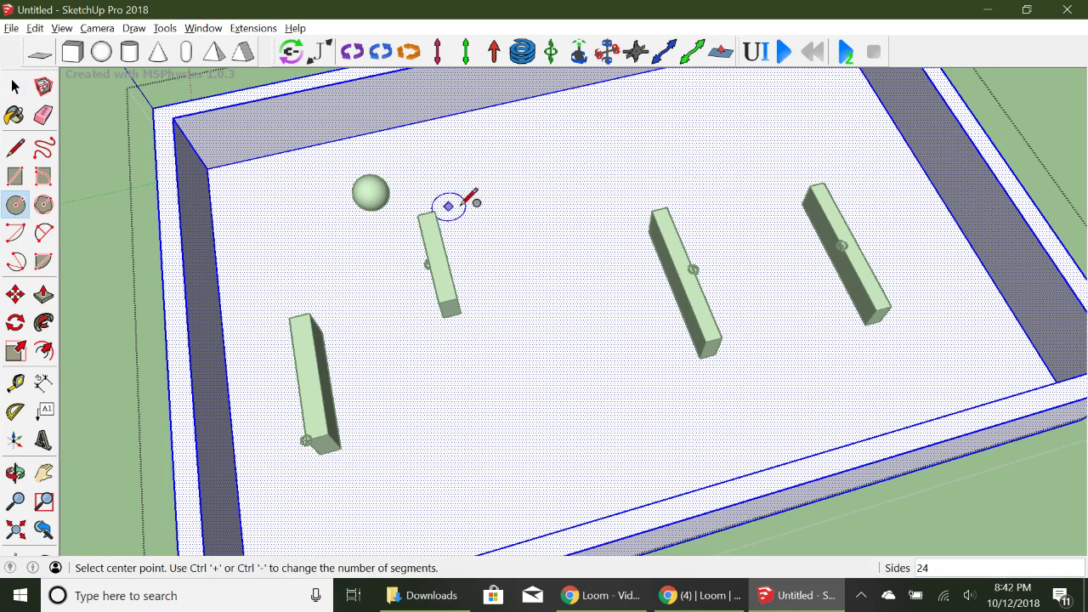
click(523, 186)
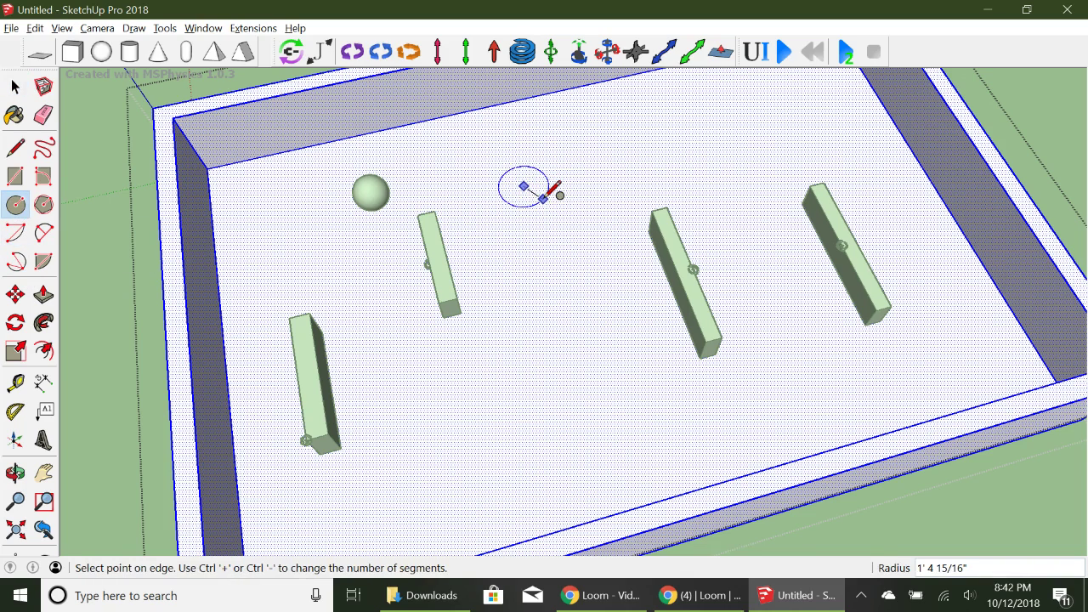
click(550, 190)
Push the circle's face down into the floor to make a round hole, and leave the box group.
click(14, 88)
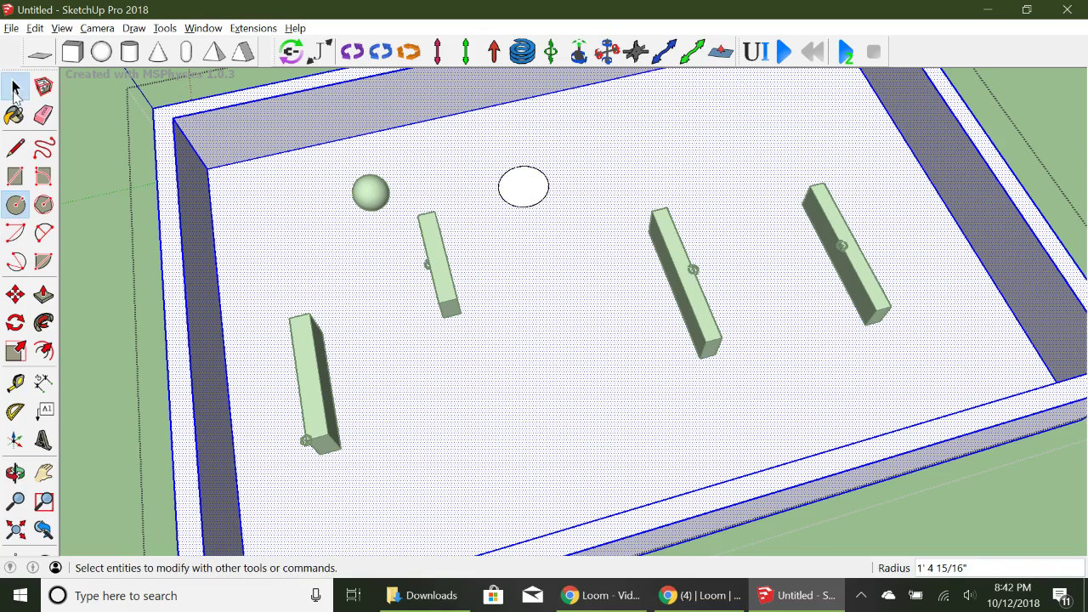
click(520, 202)
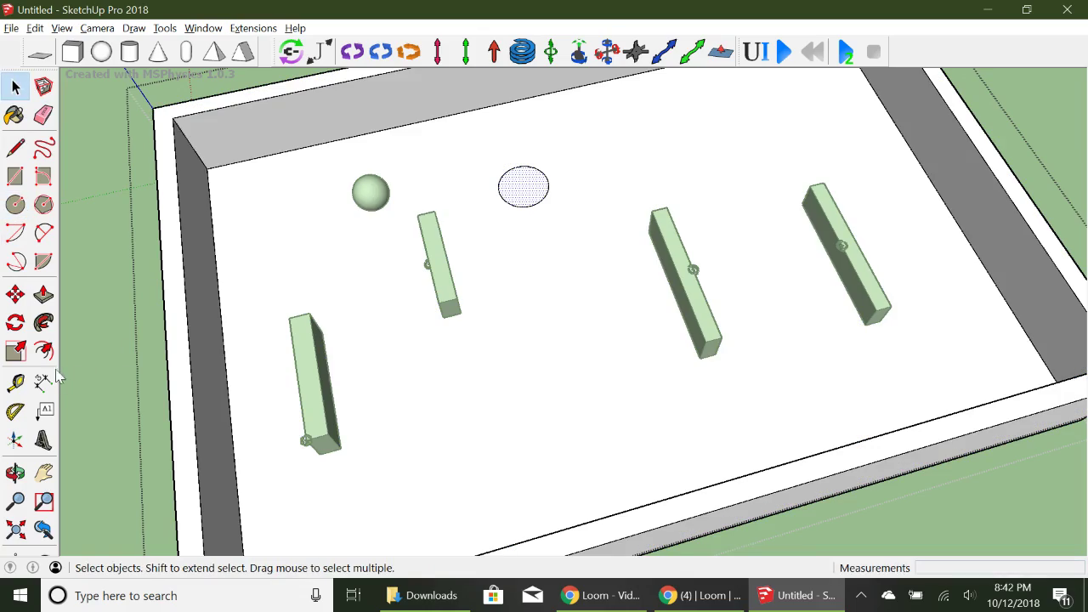
click(44, 294)
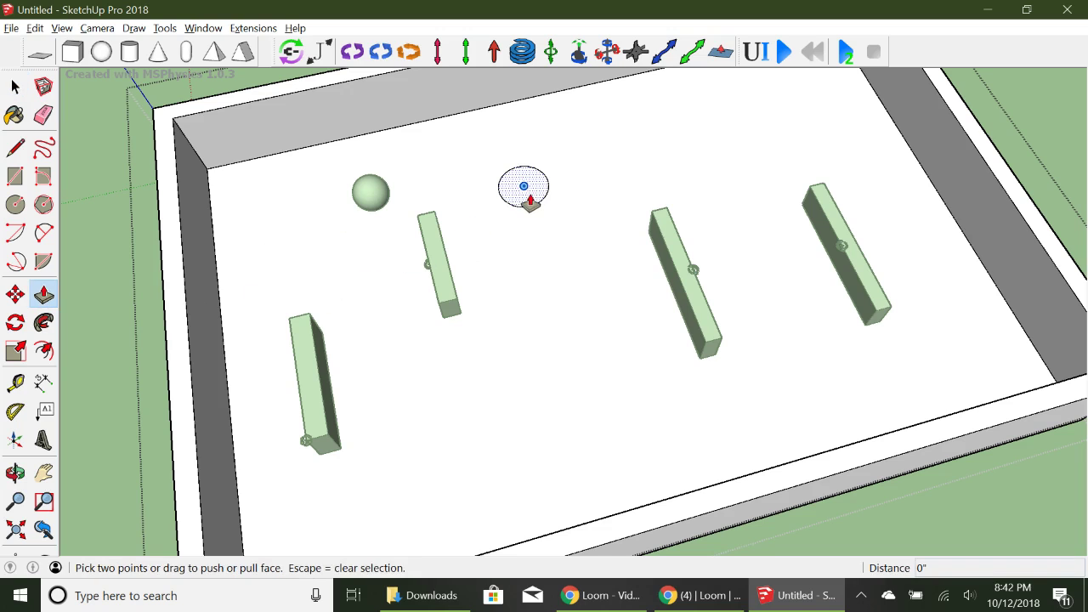
drag(529, 203, 524, 230)
click(16, 86)
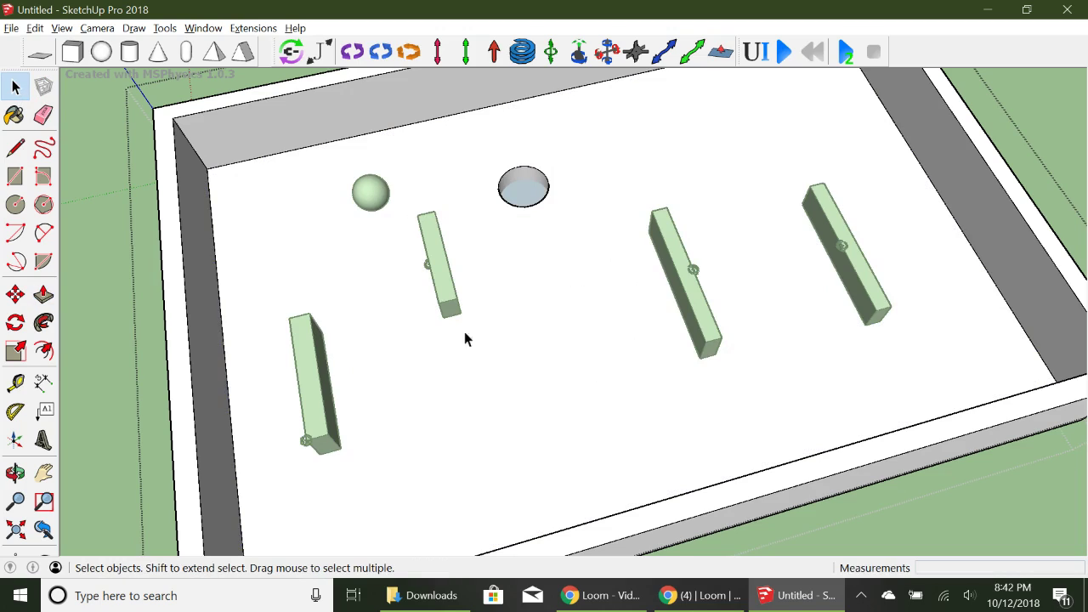
key(space)
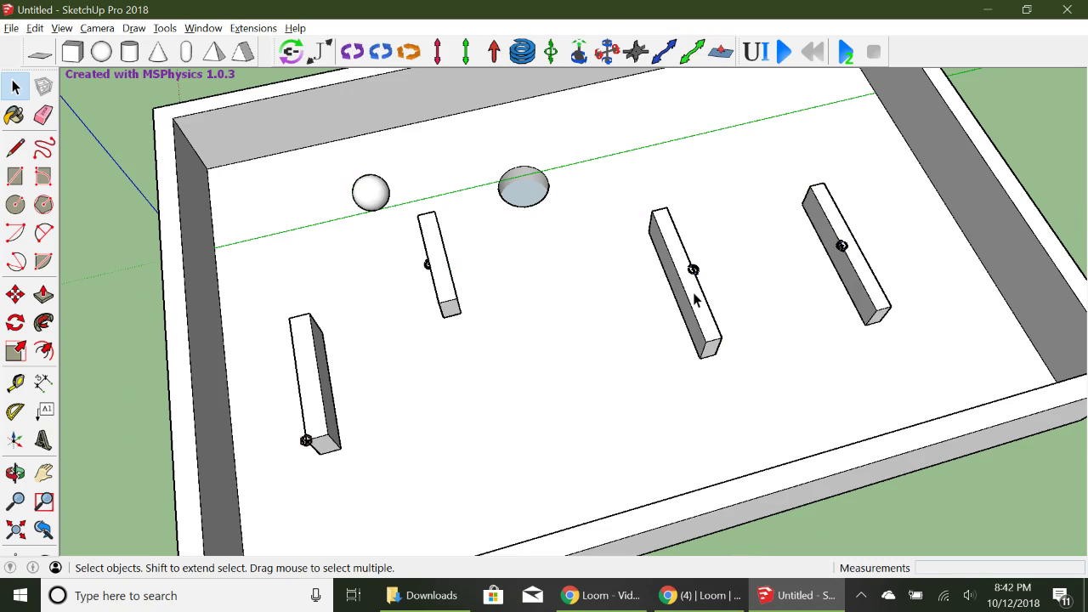
Build a cross of narrow boxes on the open floor between the servo bar and the nearest motorized bar, and group its pieces.
click(72, 52)
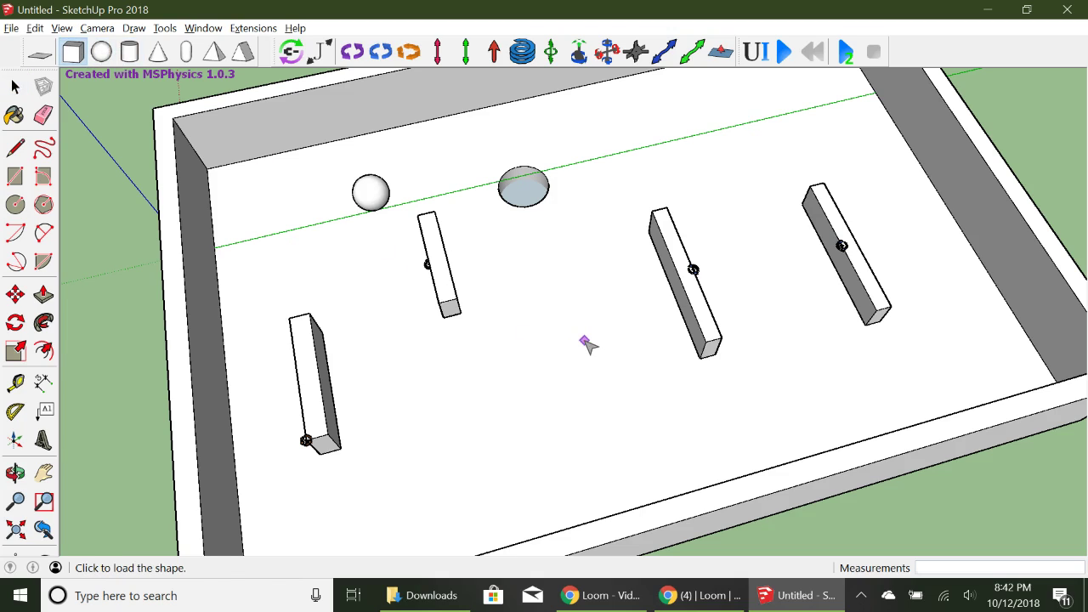
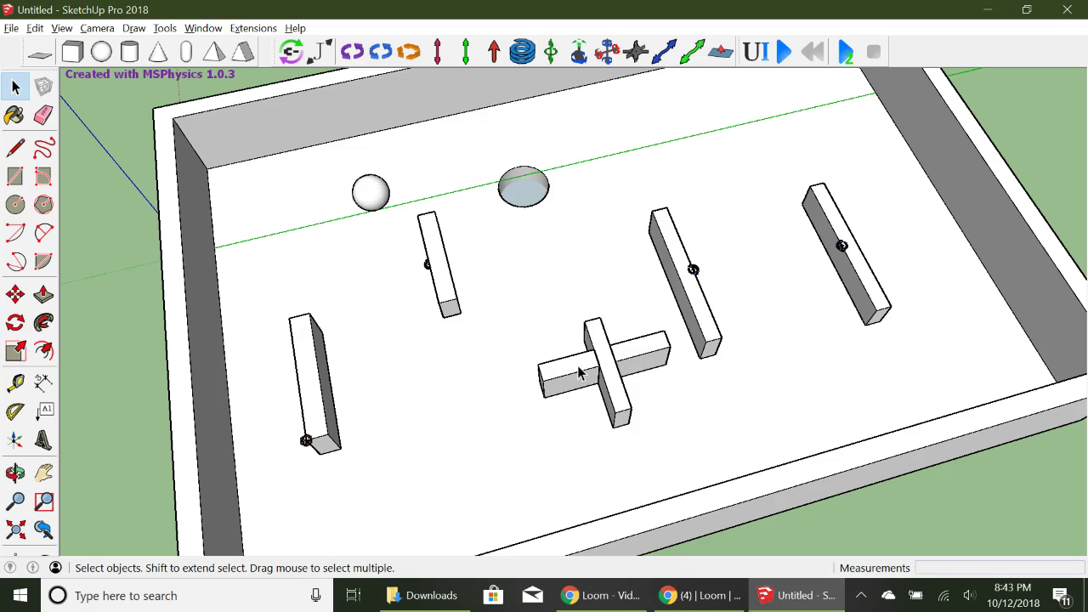
click(578, 372)
ctrl+click(609, 377)
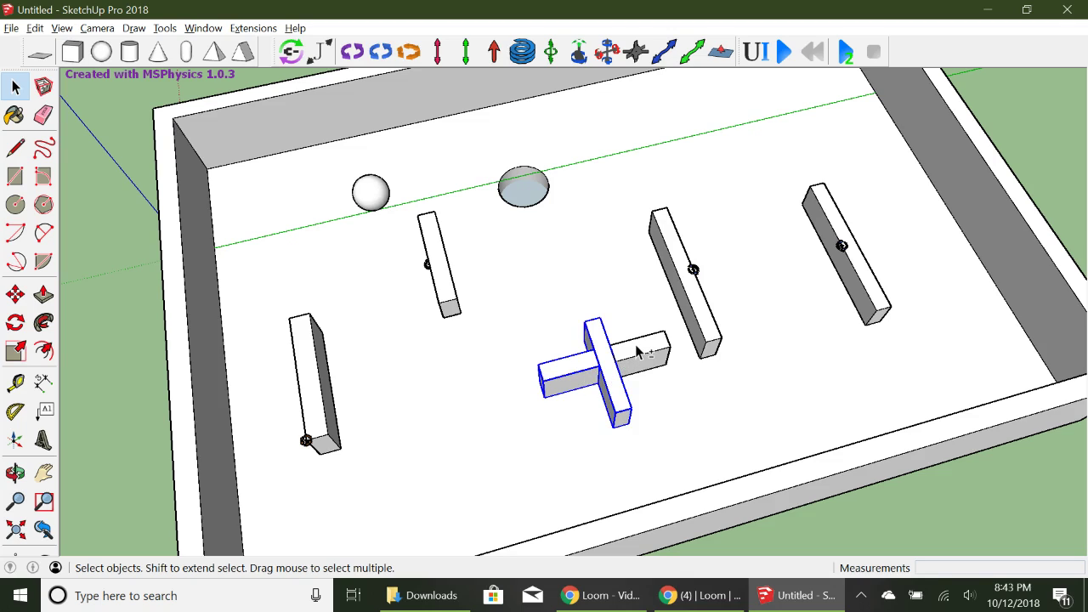
right_click(638, 353)
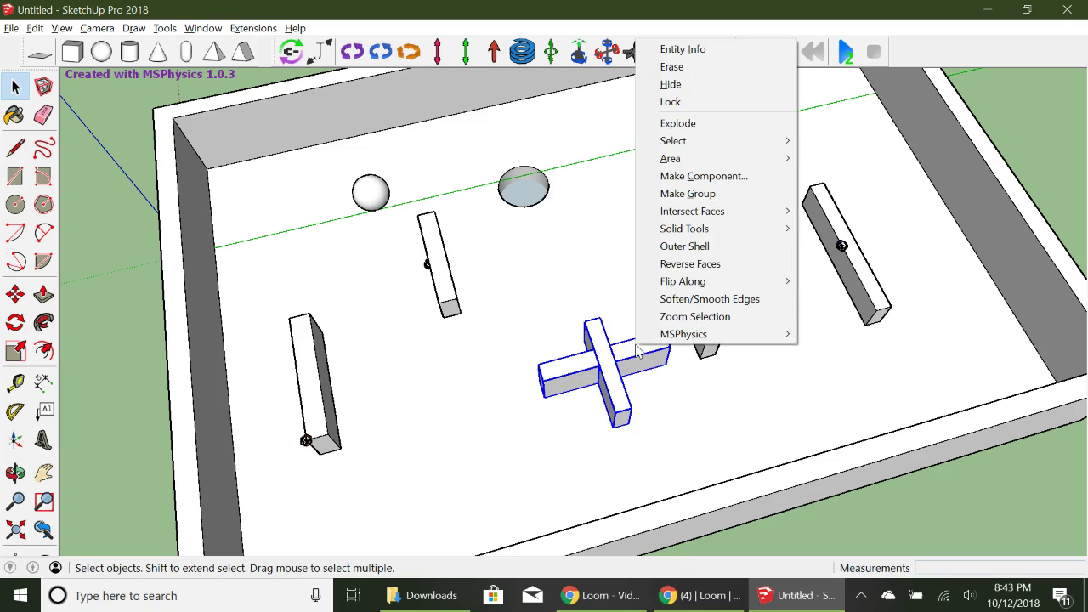
click(699, 197)
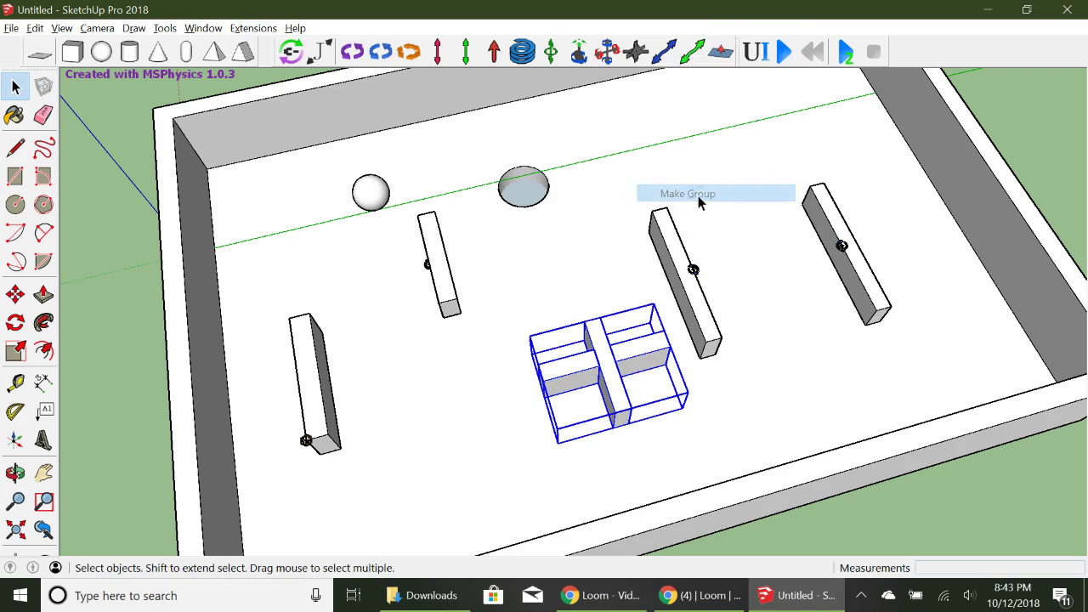
click(15, 473)
drag(505, 418, 595, 221)
click(387, 58)
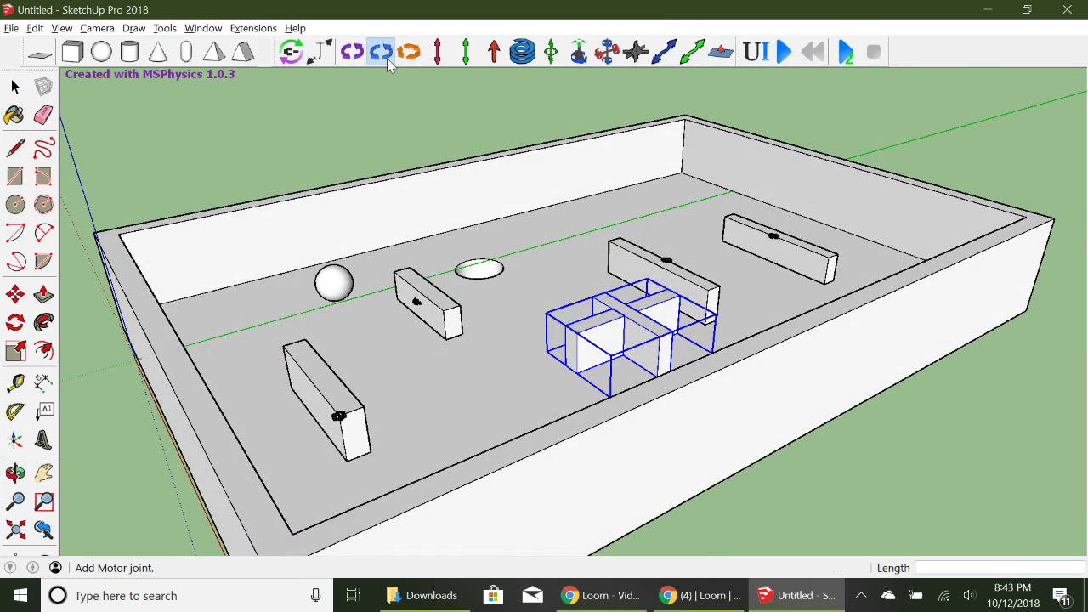
click(625, 316)
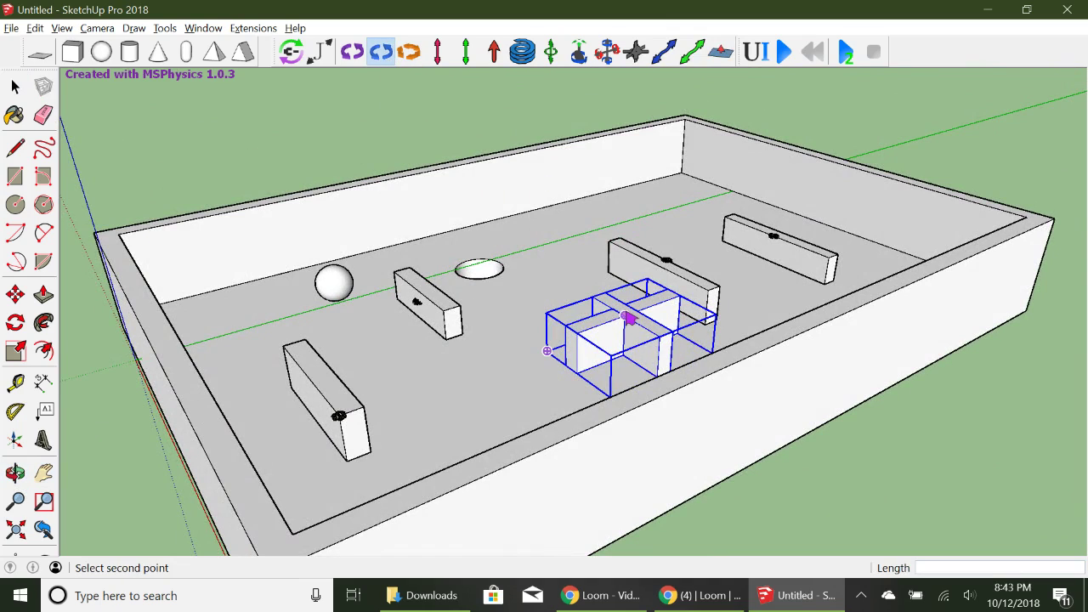
key(Escape)
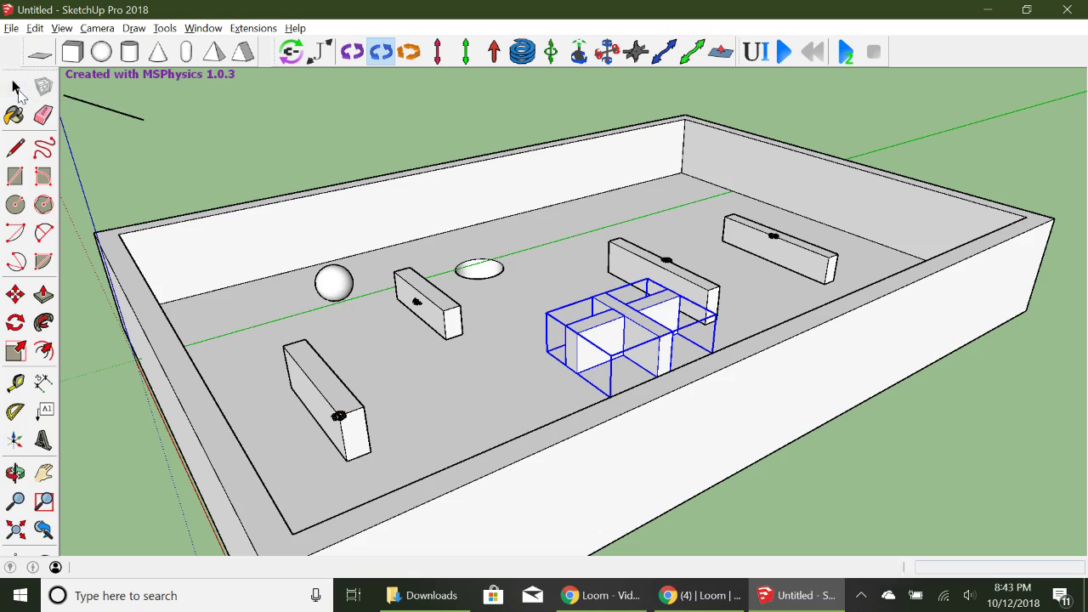
click(15, 86)
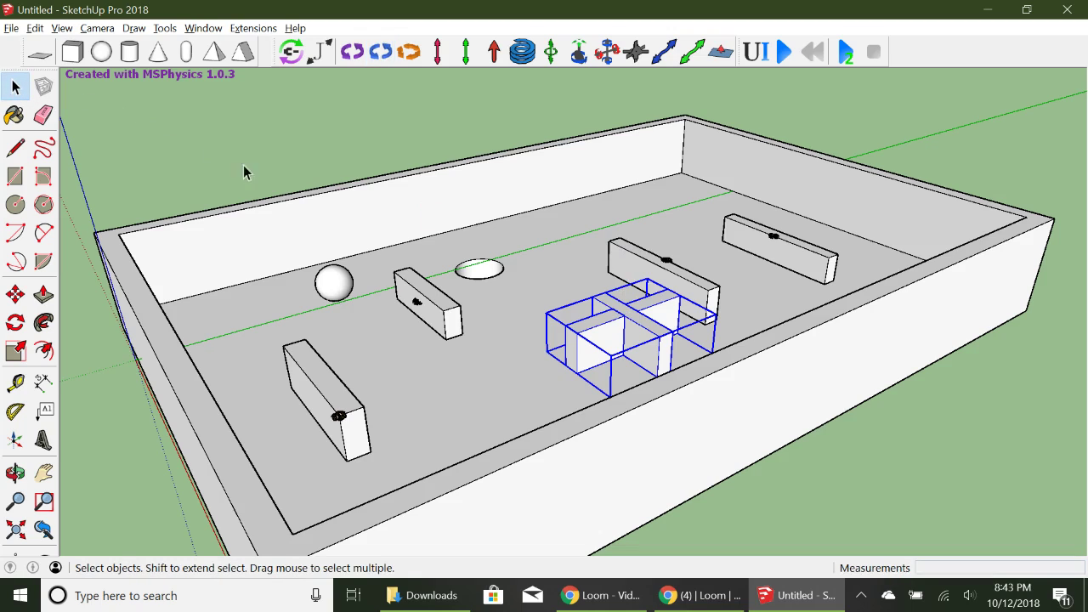
Run the simulation to test the loose cross among the motorized bars, and reset it.
click(632, 328)
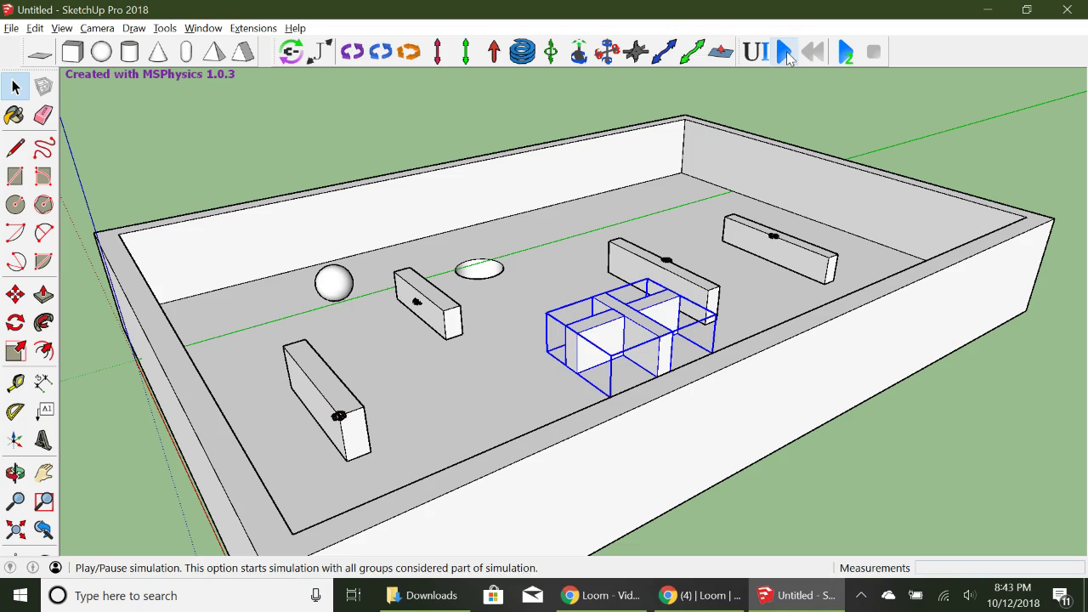
click(784, 52)
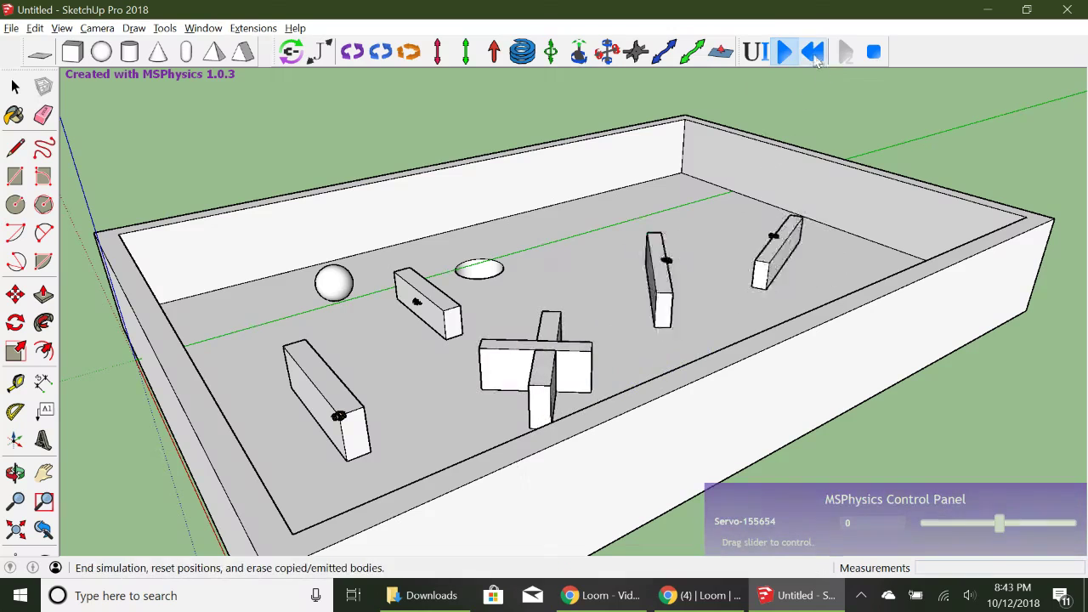
click(873, 52)
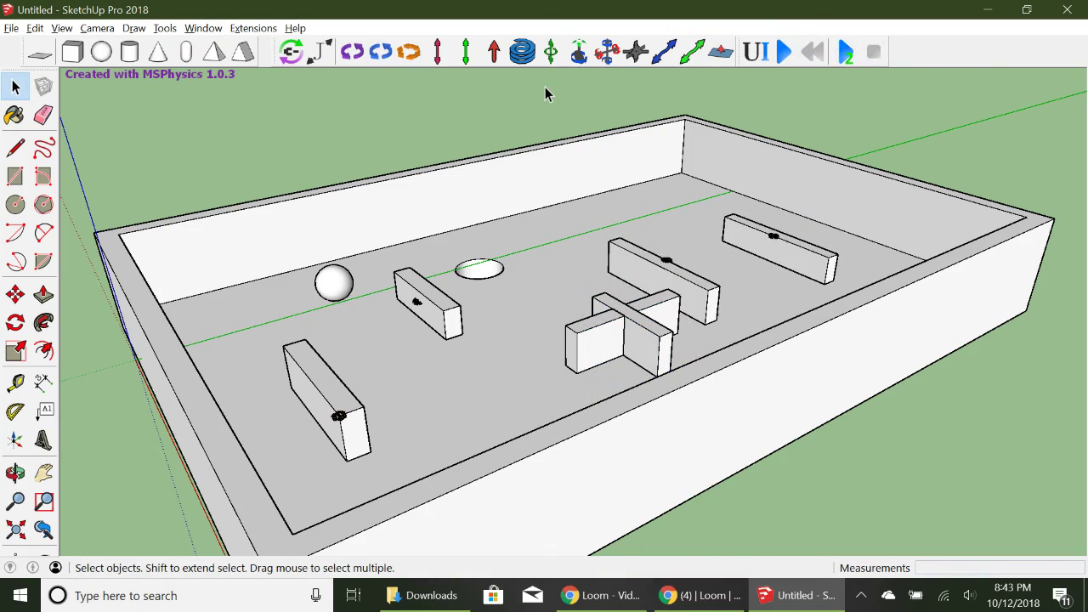
Add a vertical motor joint at the centre of the cross's top, and connect the cross group to it.
click(380, 52)
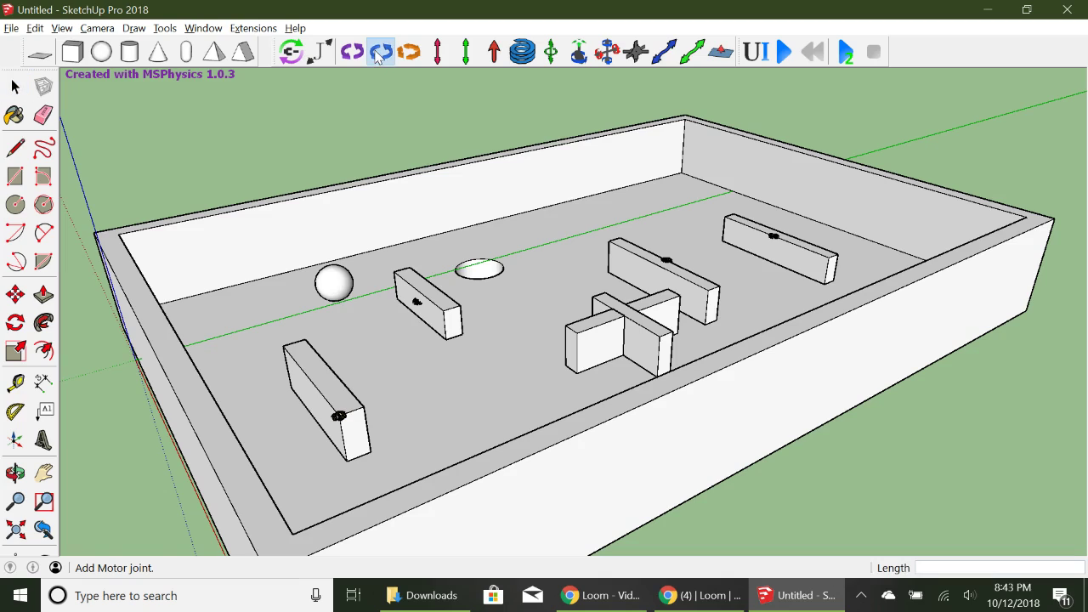
click(627, 311)
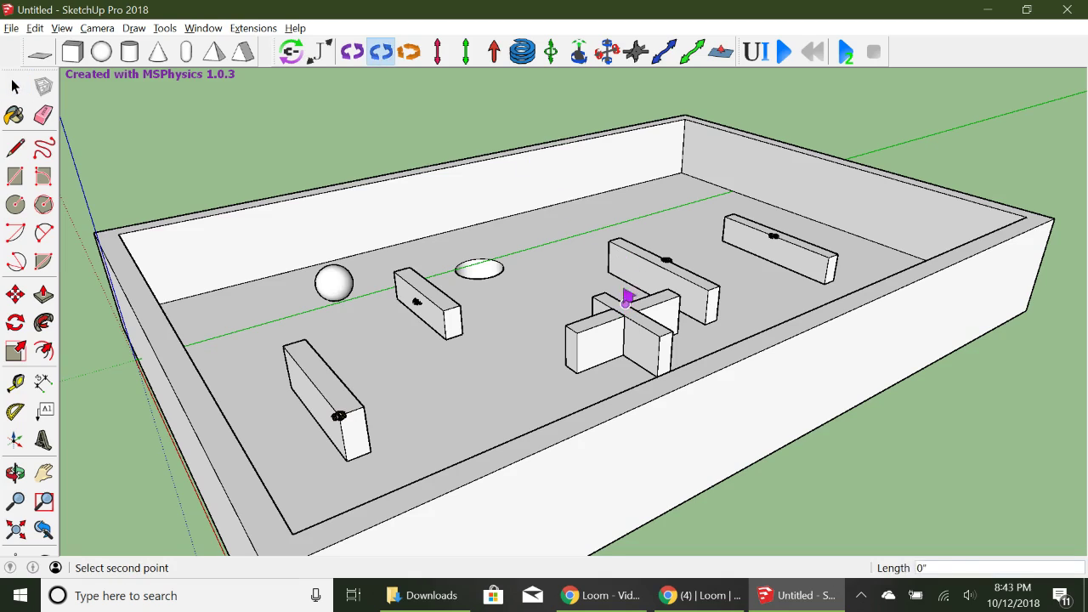
click(627, 220)
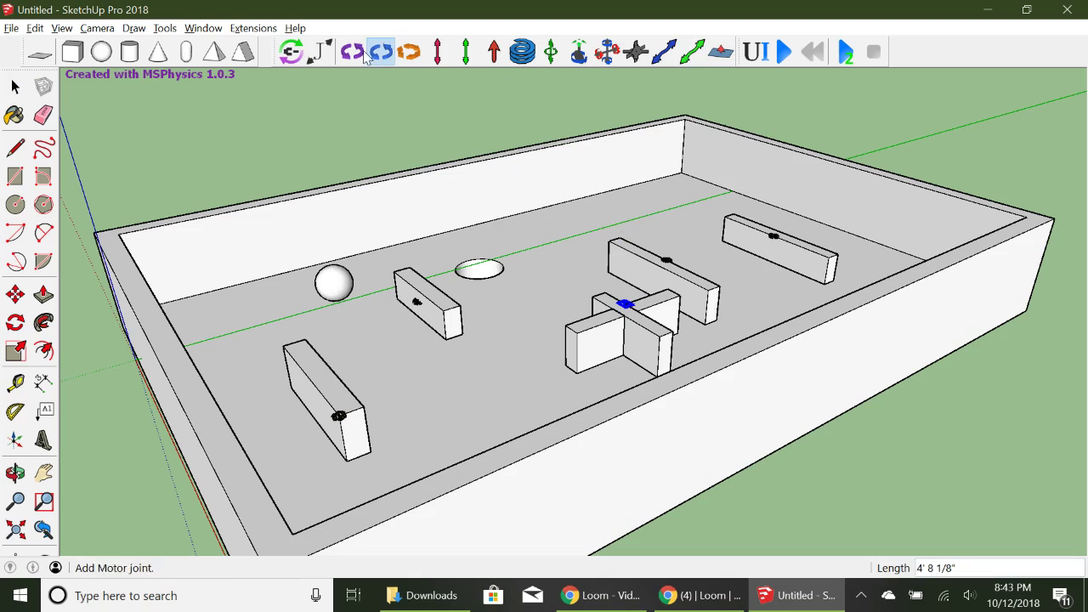
click(290, 52)
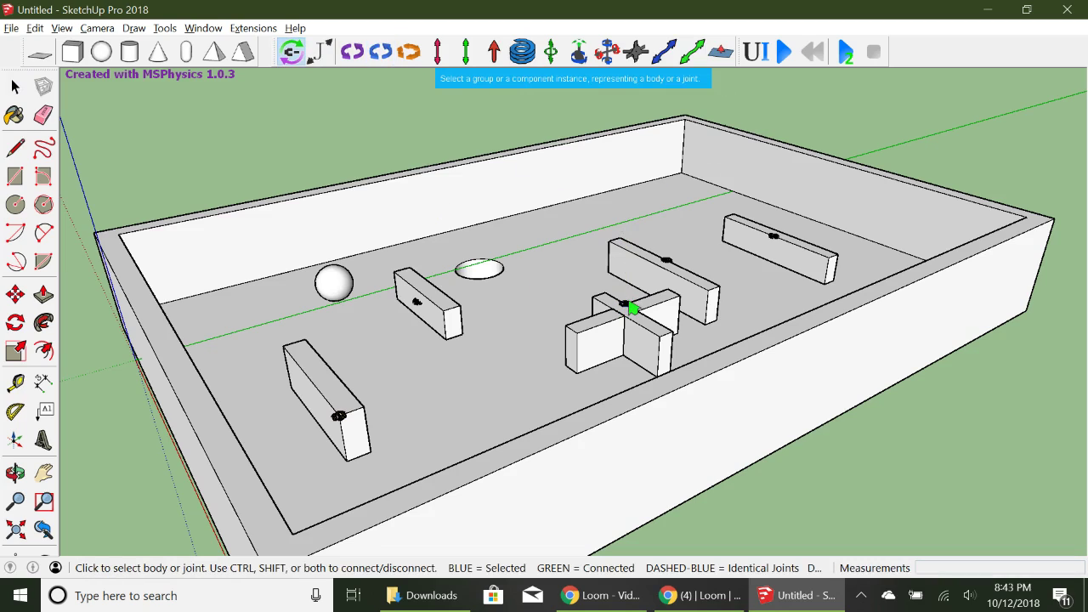
ctrl+click(607, 334)
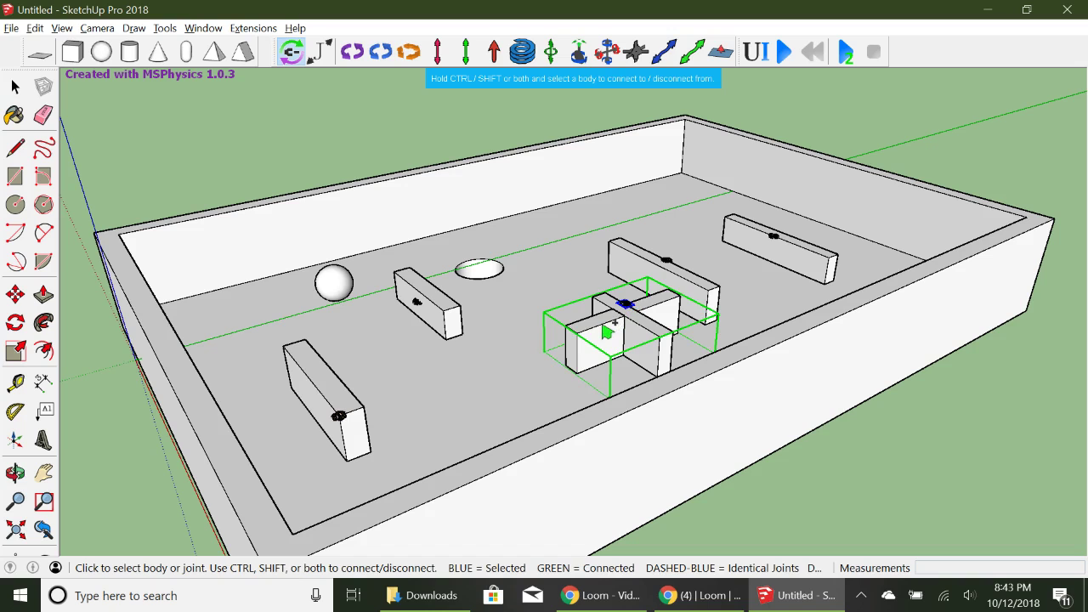
Simulate the scene to check how the motorized cross turns beside the bars, and reset the positions.
click(785, 52)
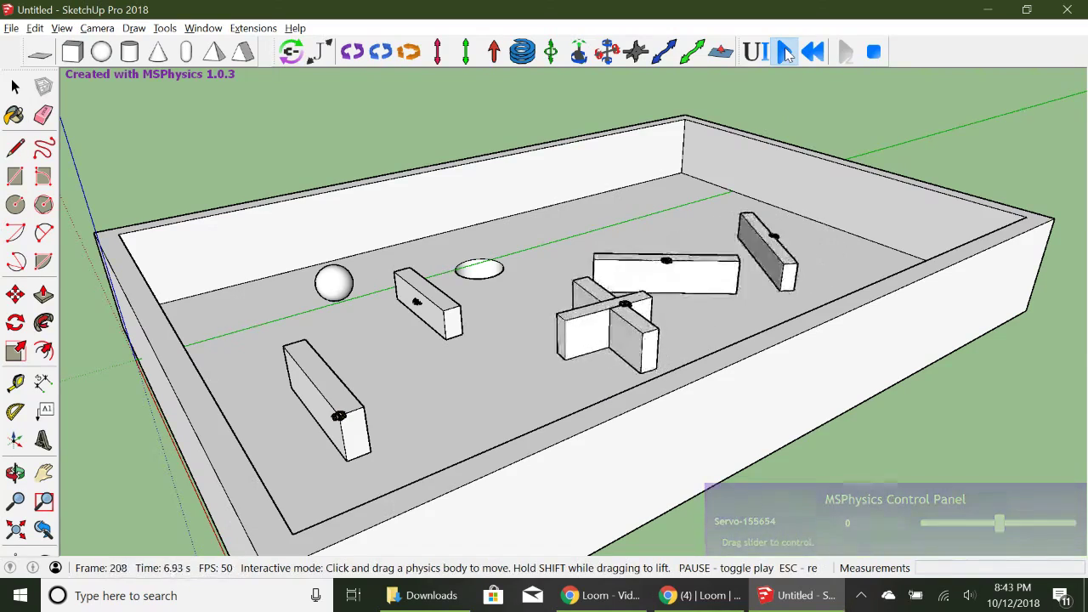
click(814, 52)
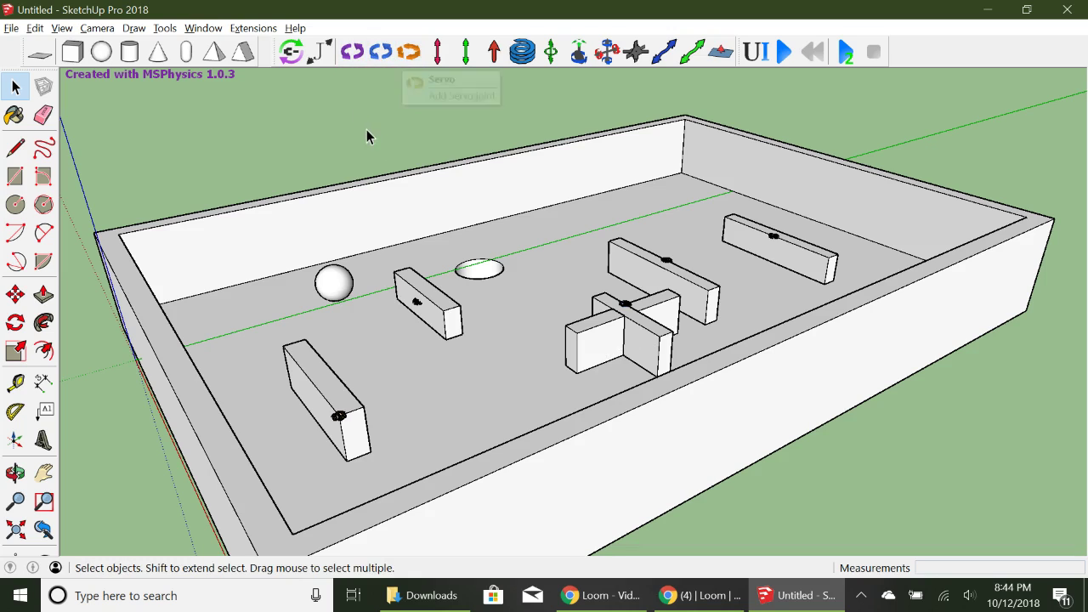
click(600, 598)
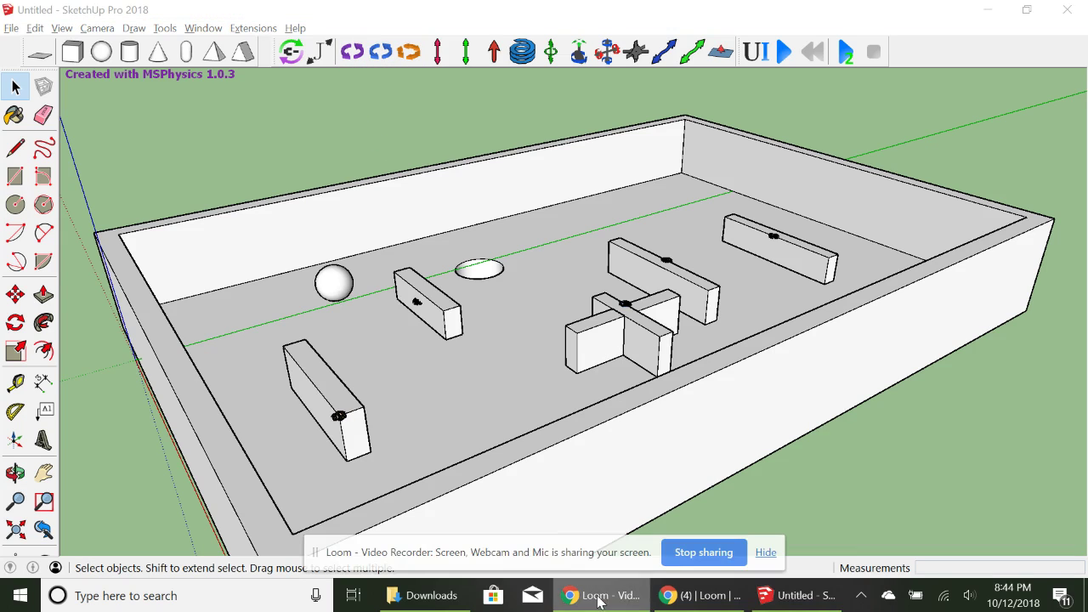